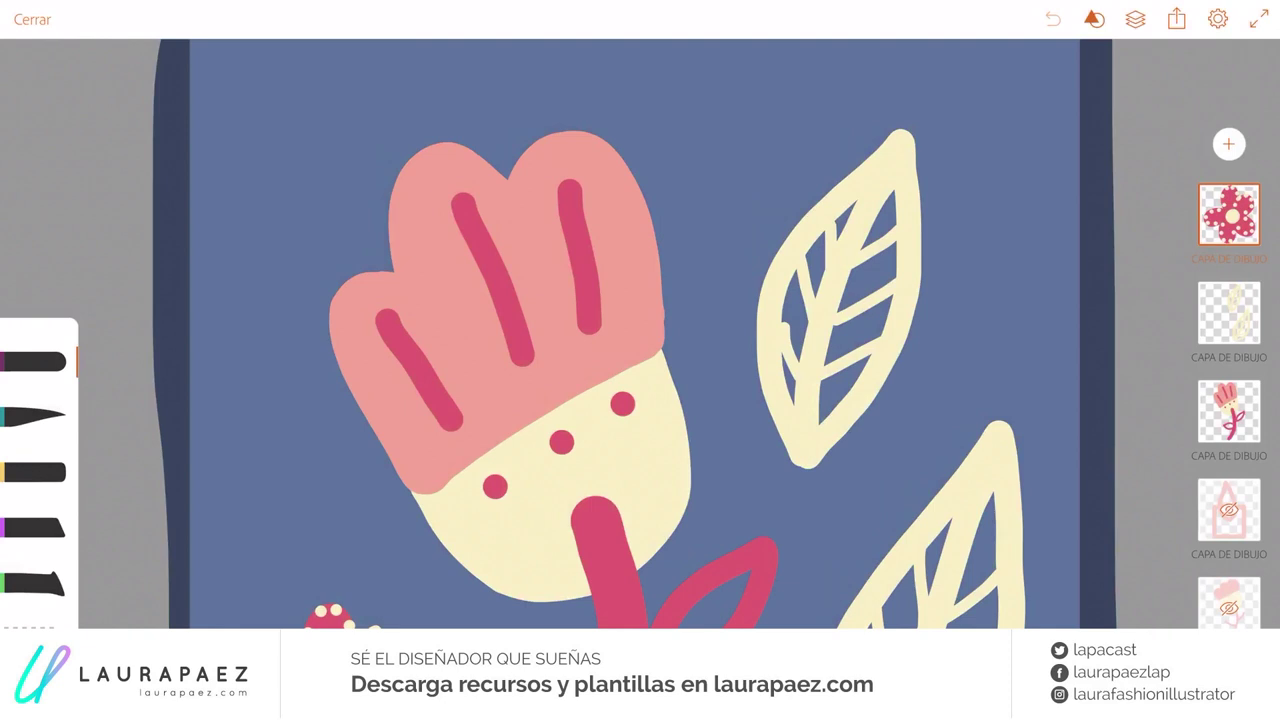
# Hide the top three drawing layers one by one to check them, then show them again.
pyautogui.click(1229, 214)
pyautogui.click(1229, 312)
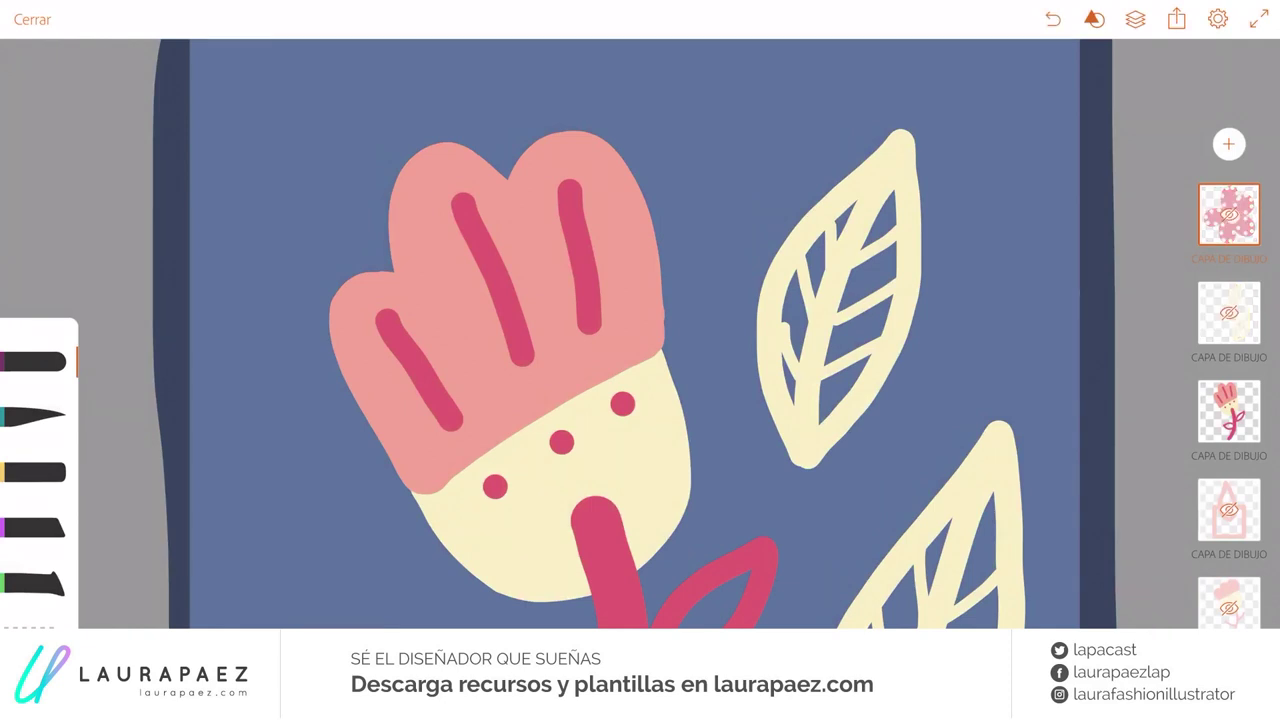
pyautogui.click(1229, 411)
pyautogui.click(1229, 411)
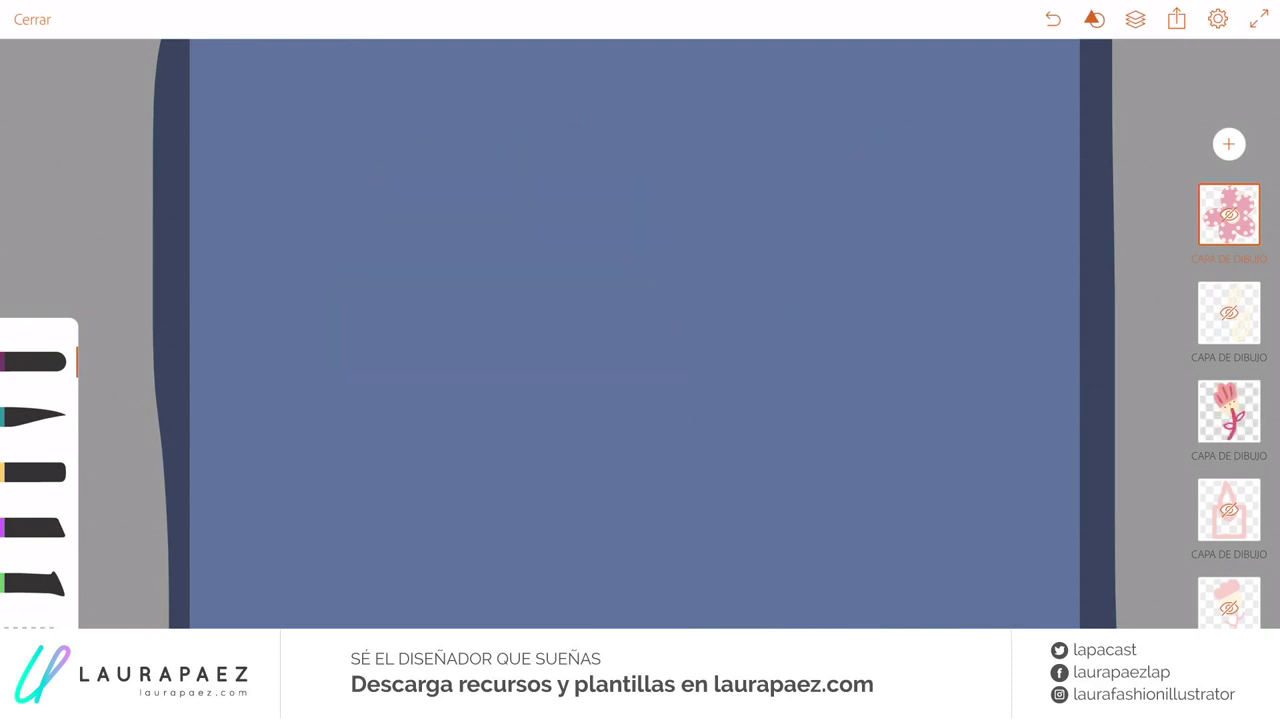
pyautogui.click(1229, 312)
pyautogui.click(1229, 214)
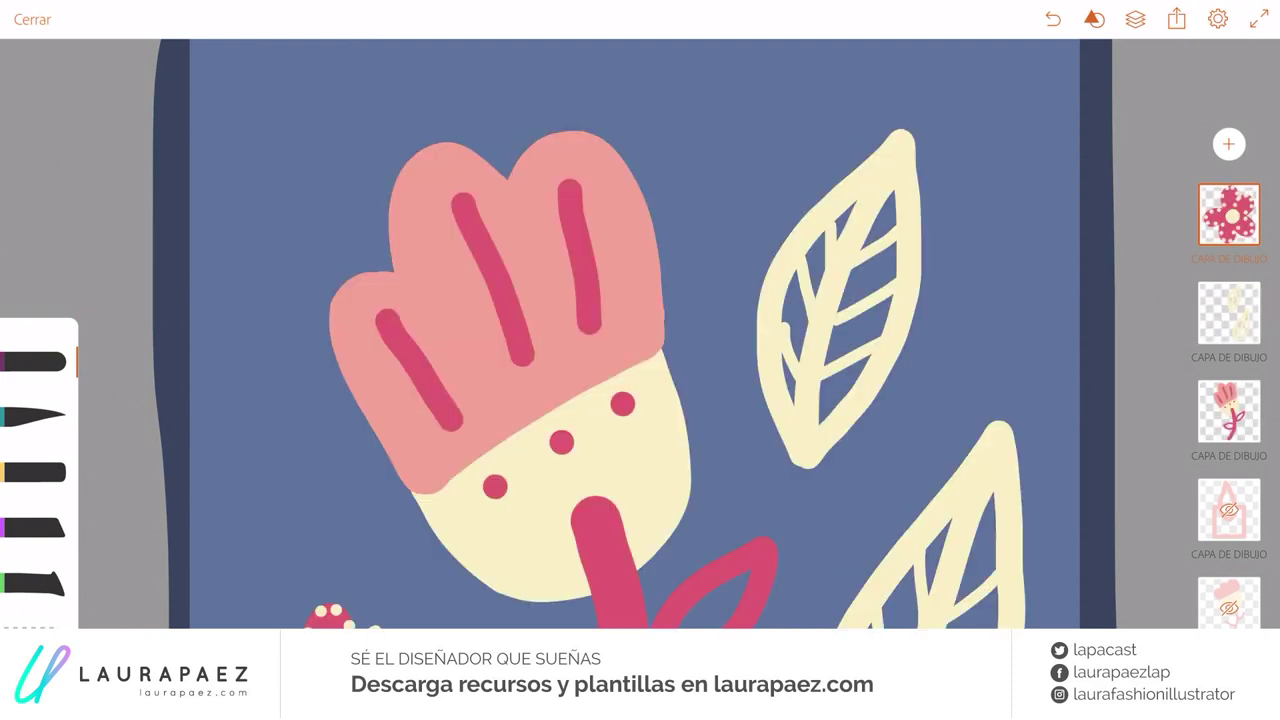
# Send the tulip drawing to Illustrator through the Share menu's Abrir en option.
pyautogui.click(1176, 18)
pyautogui.click(1060, 104)
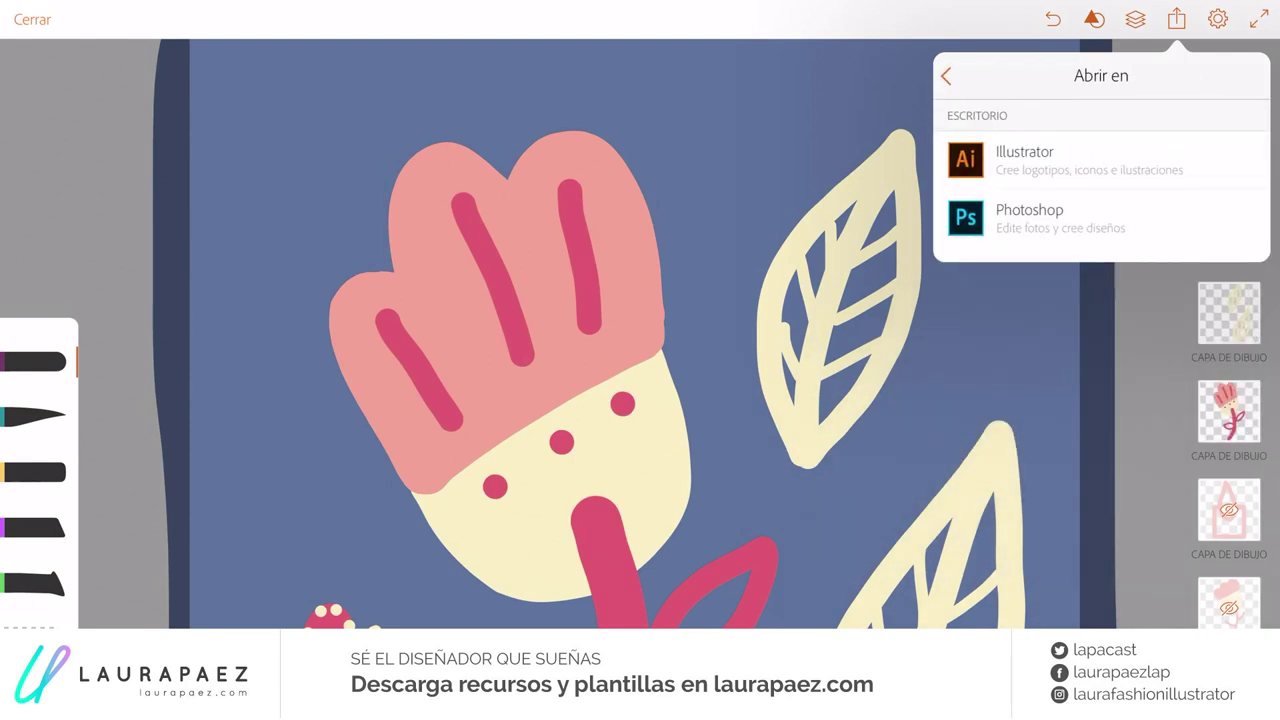
pyautogui.click(1024, 160)
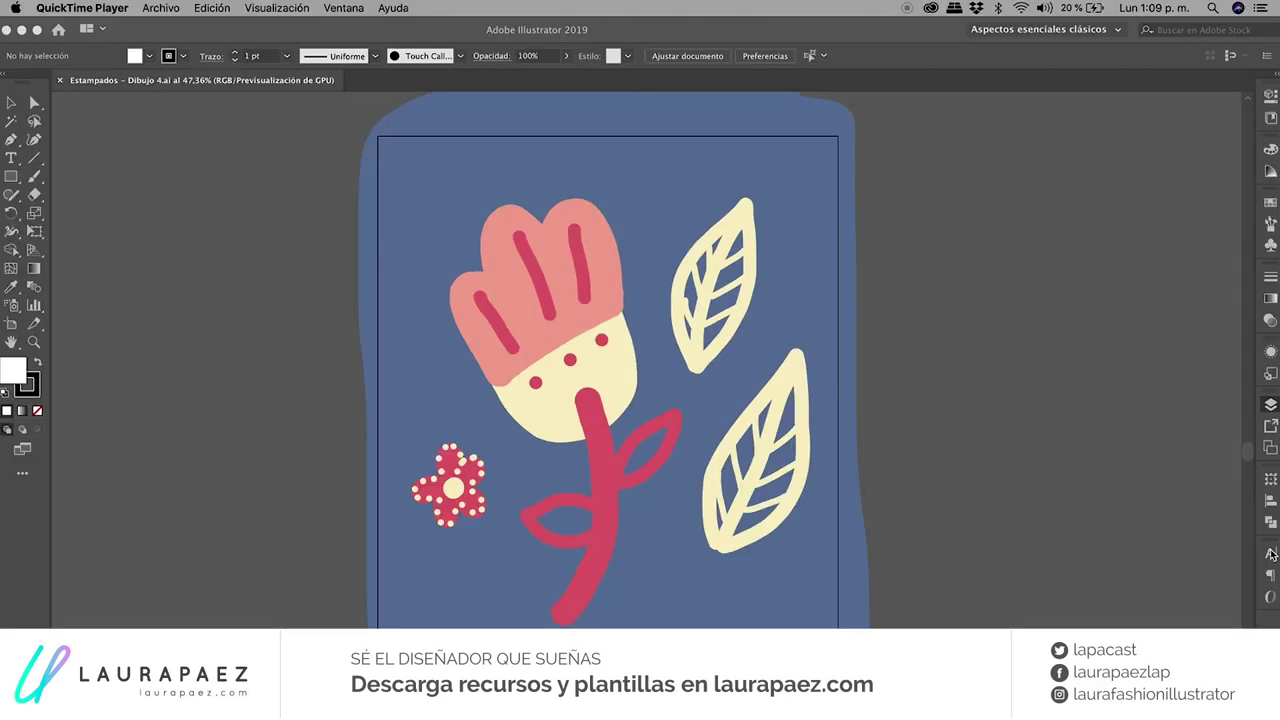
# Rename the background layer 'Fondo' and lock it.
pyautogui.click(1272, 405)
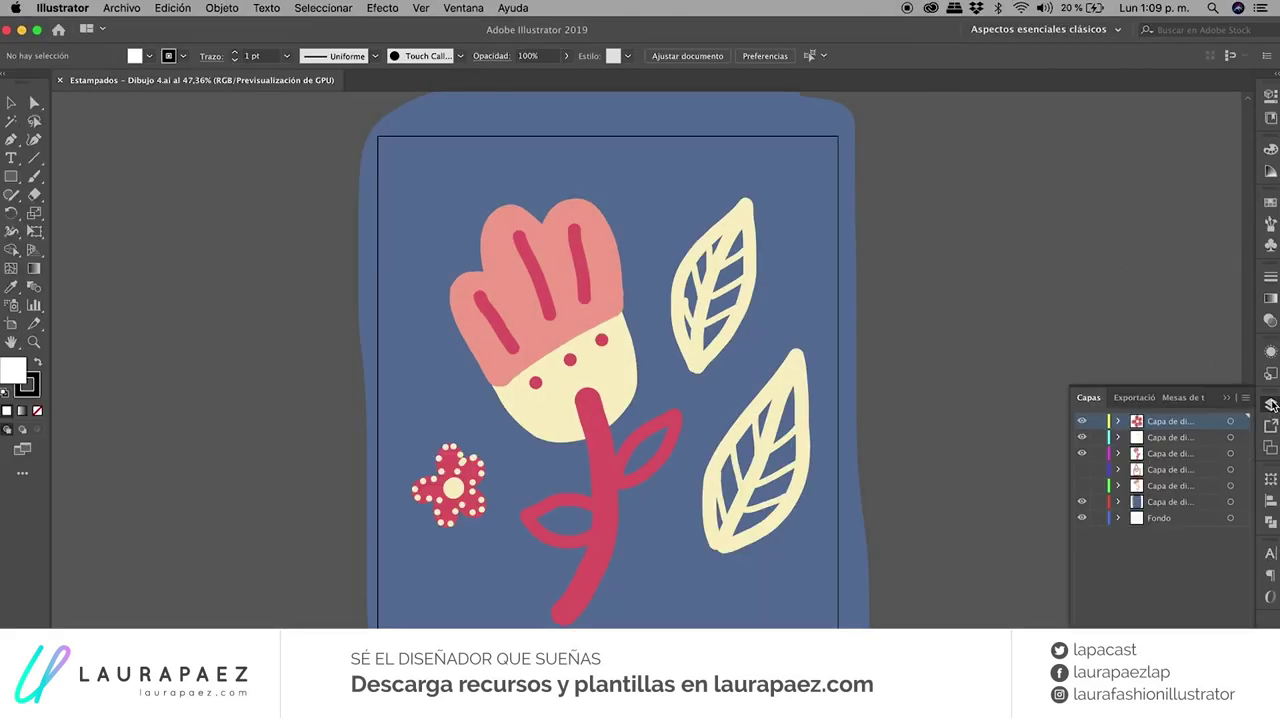
pyautogui.click(1228, 503)
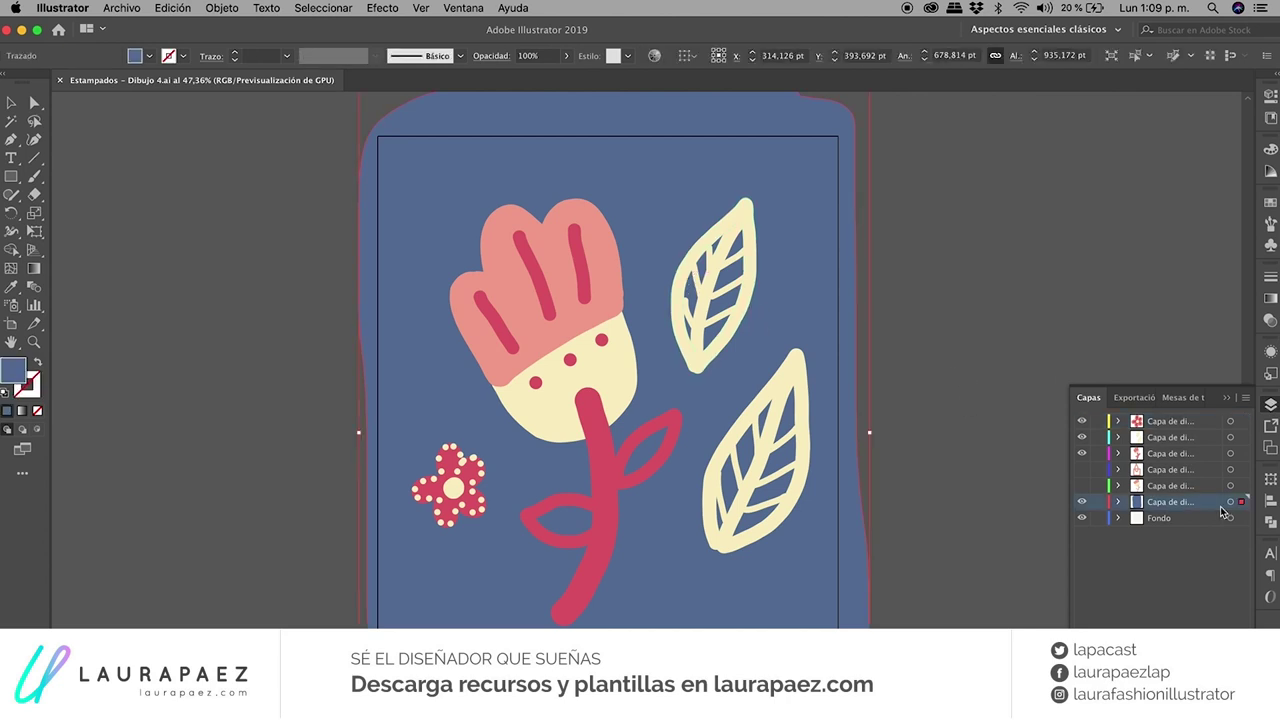
pyautogui.doubleClick(1170, 502)
pyautogui.write('Fondo')
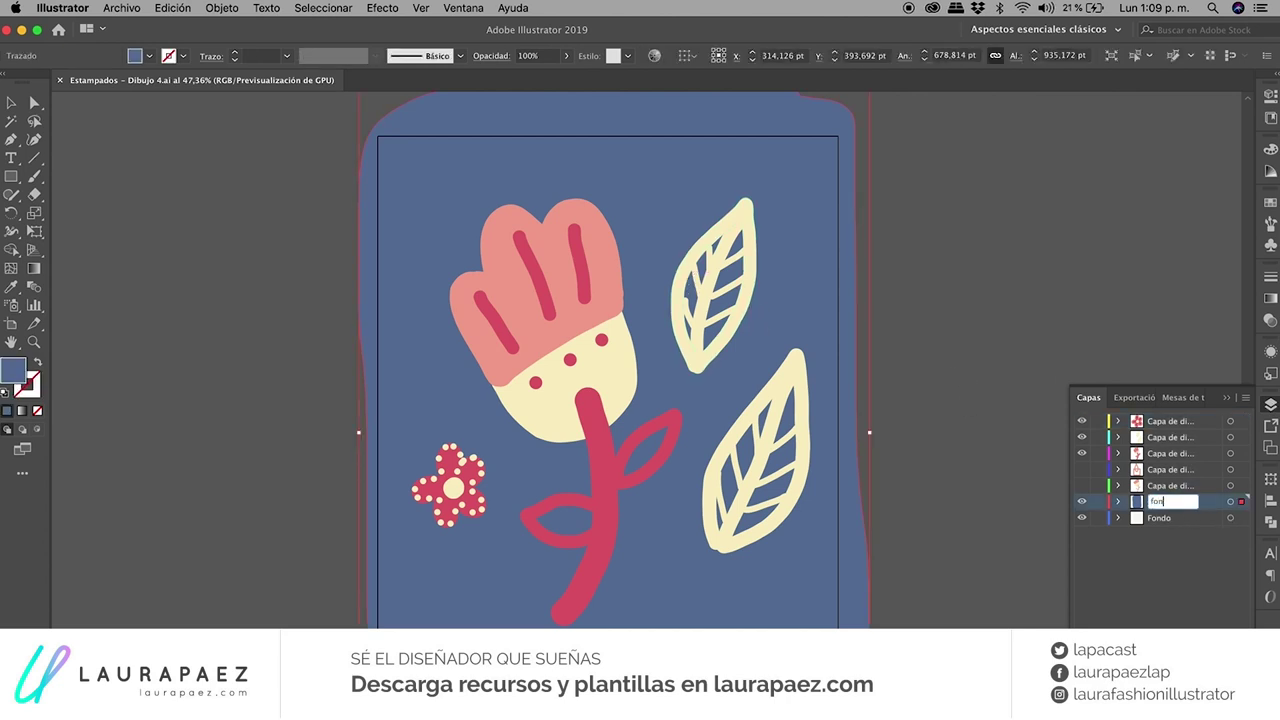
pyautogui.press('Return')
pyautogui.click(1097, 503)
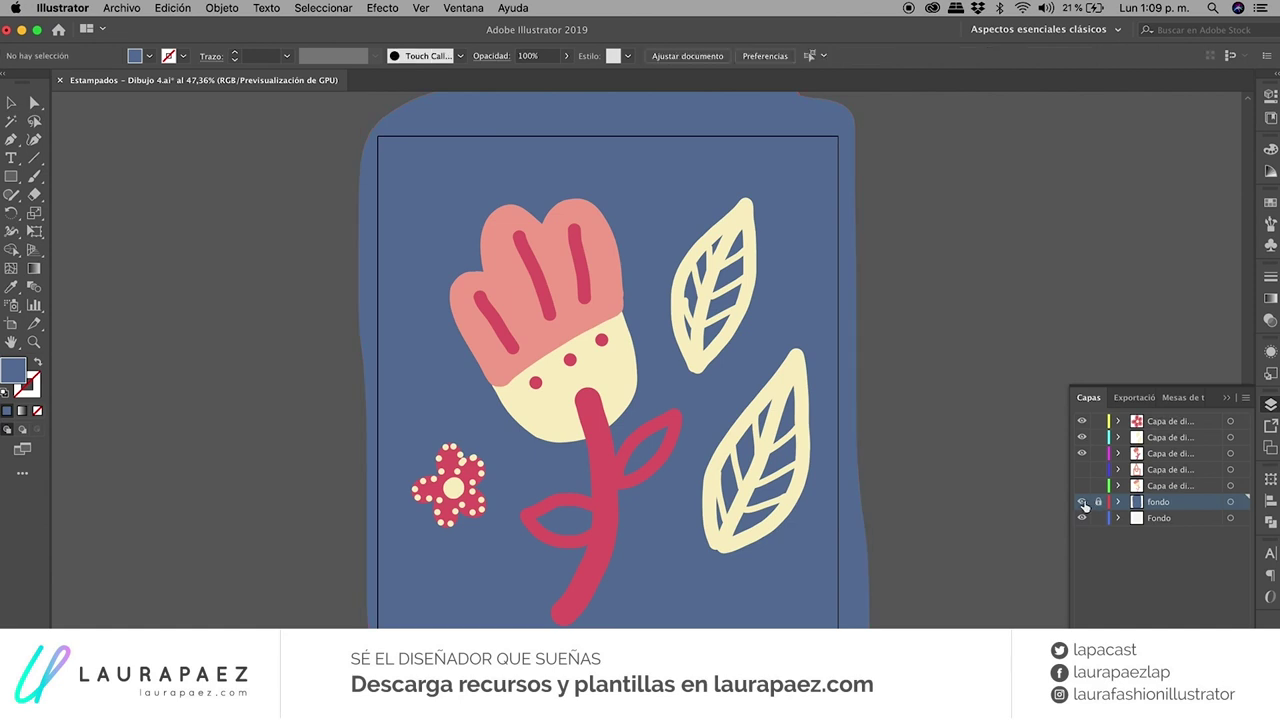
# Delete the two hidden layers of unused artwork, including the pink square frame.
pyautogui.click(1081, 502)
pyautogui.click(1081, 486)
pyautogui.click(1081, 486)
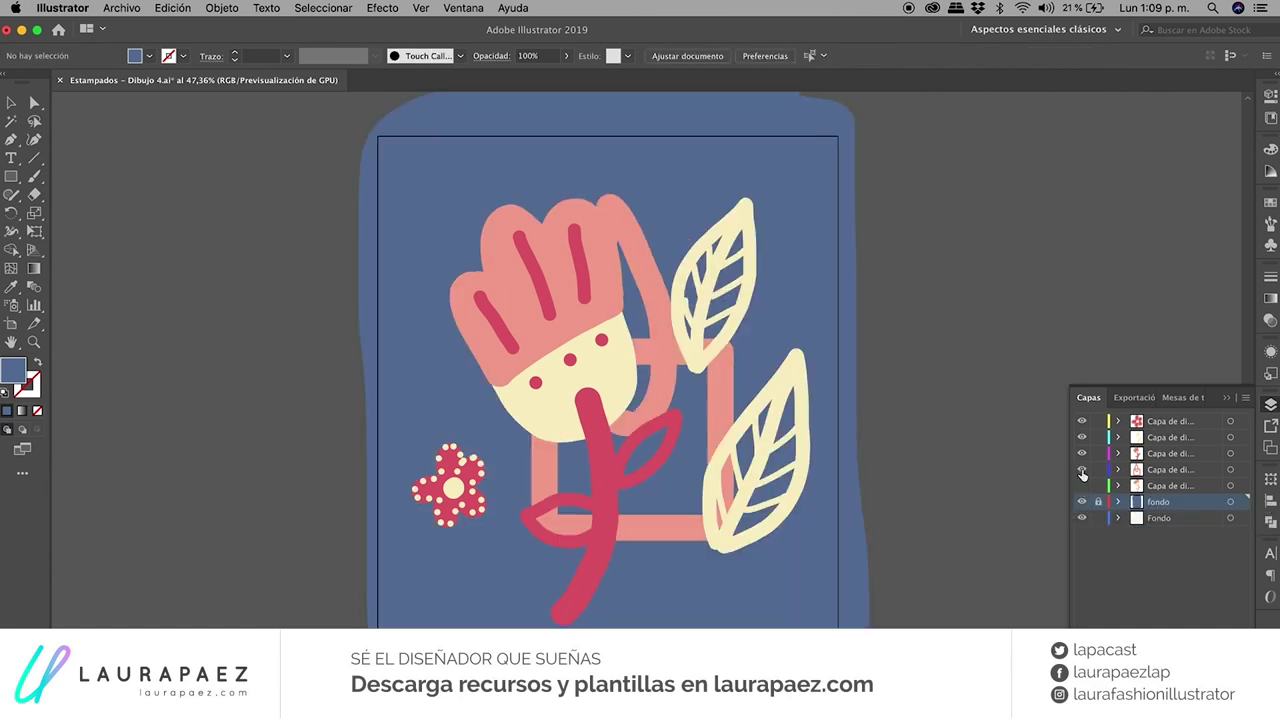
pyautogui.click(1081, 470)
pyautogui.click(1197, 470)
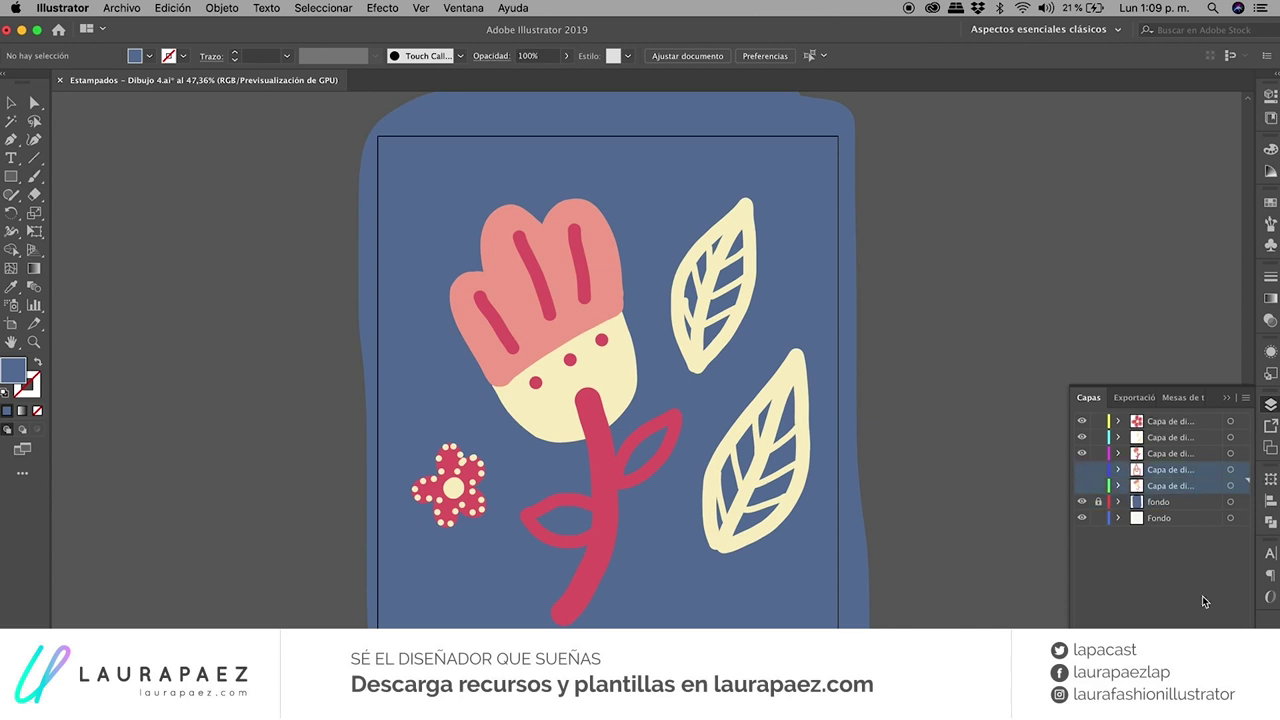
pyautogui.press('Delete')
pyautogui.click(776, 449)
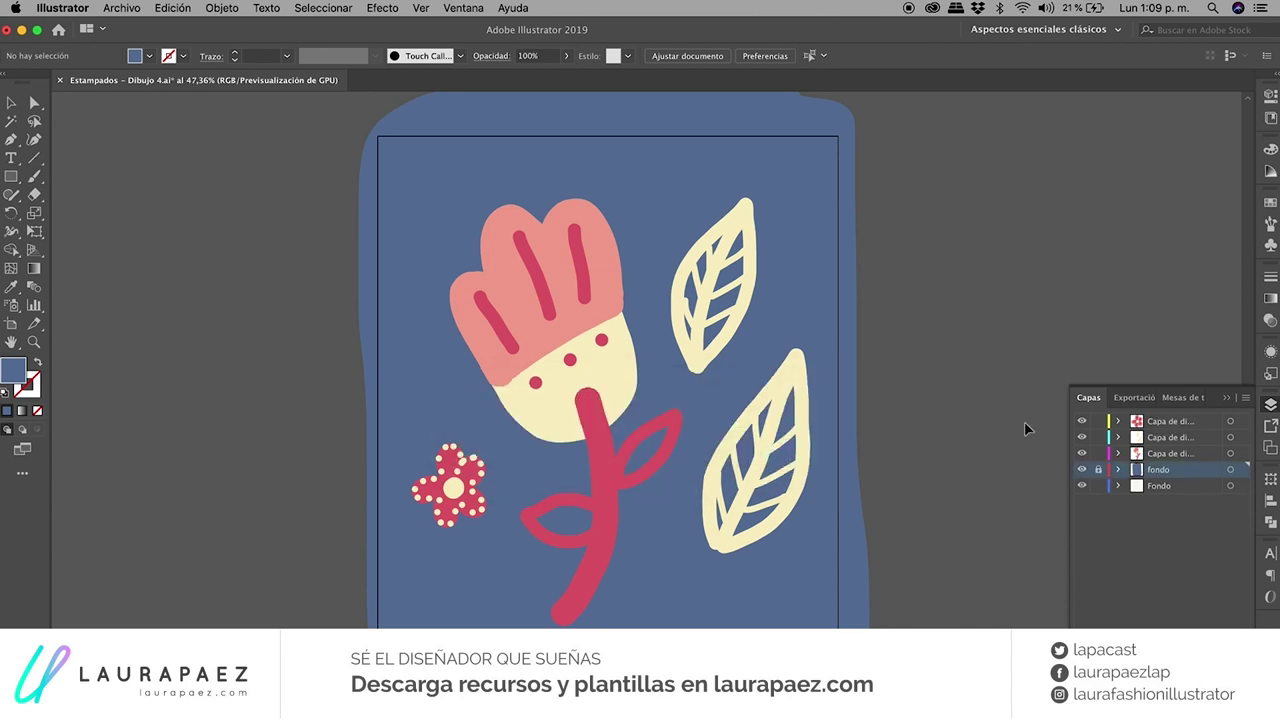
pyautogui.click(1147, 454)
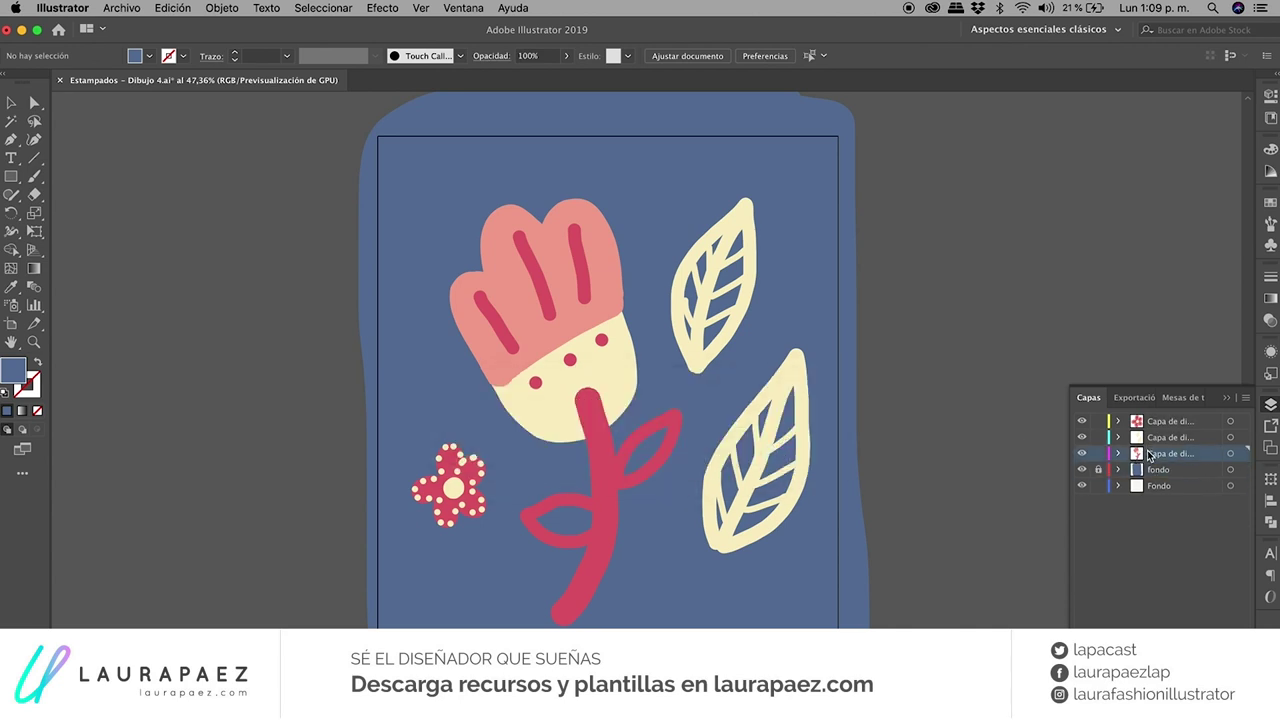
pyautogui.click(1242, 455)
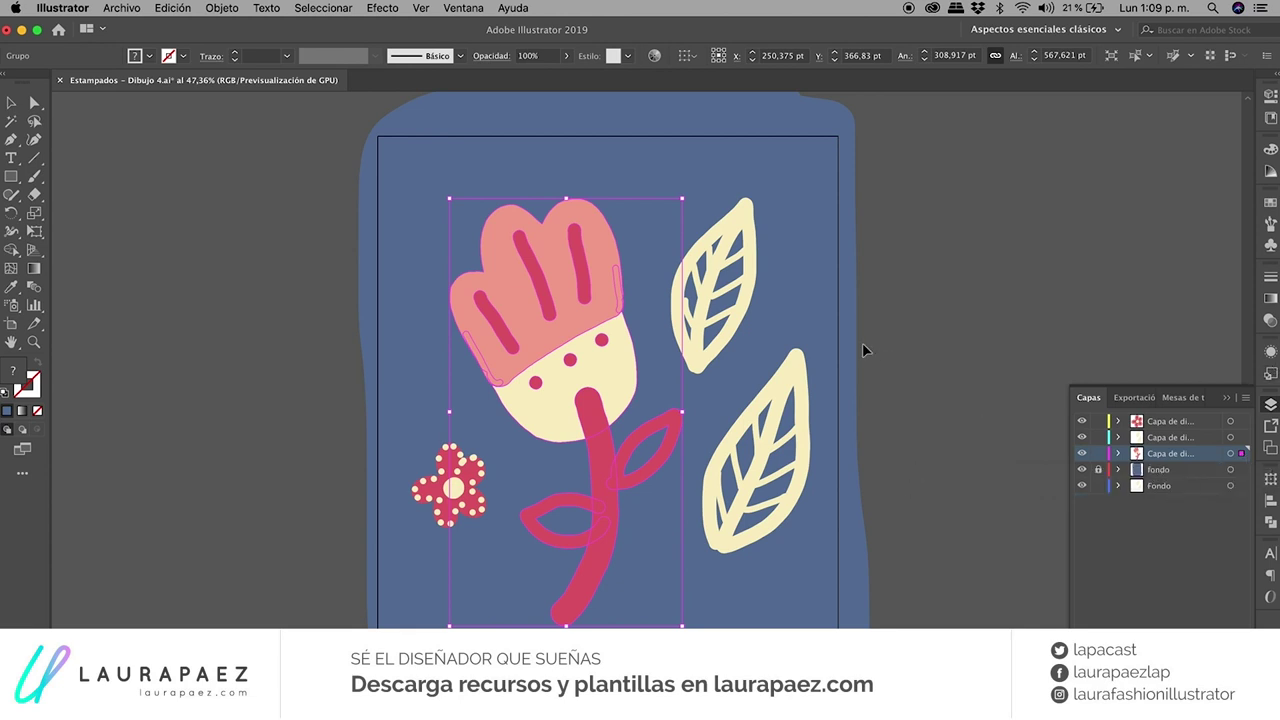
# Group the lower leaf's pieces and the upper leaf's pieces into two separate groups.
pyautogui.moveTo(820, 190); pyautogui.dragTo(700, 568)
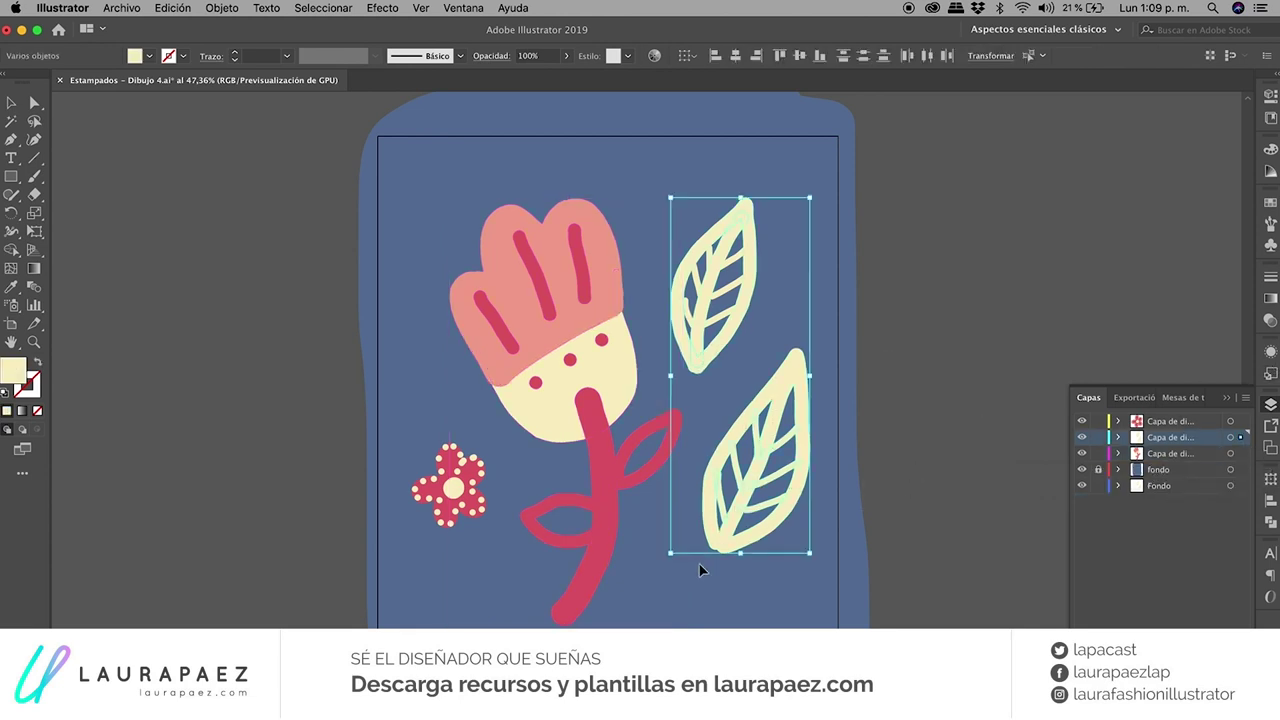
pyautogui.moveTo(785, 405); pyautogui.dragTo(698, 368)
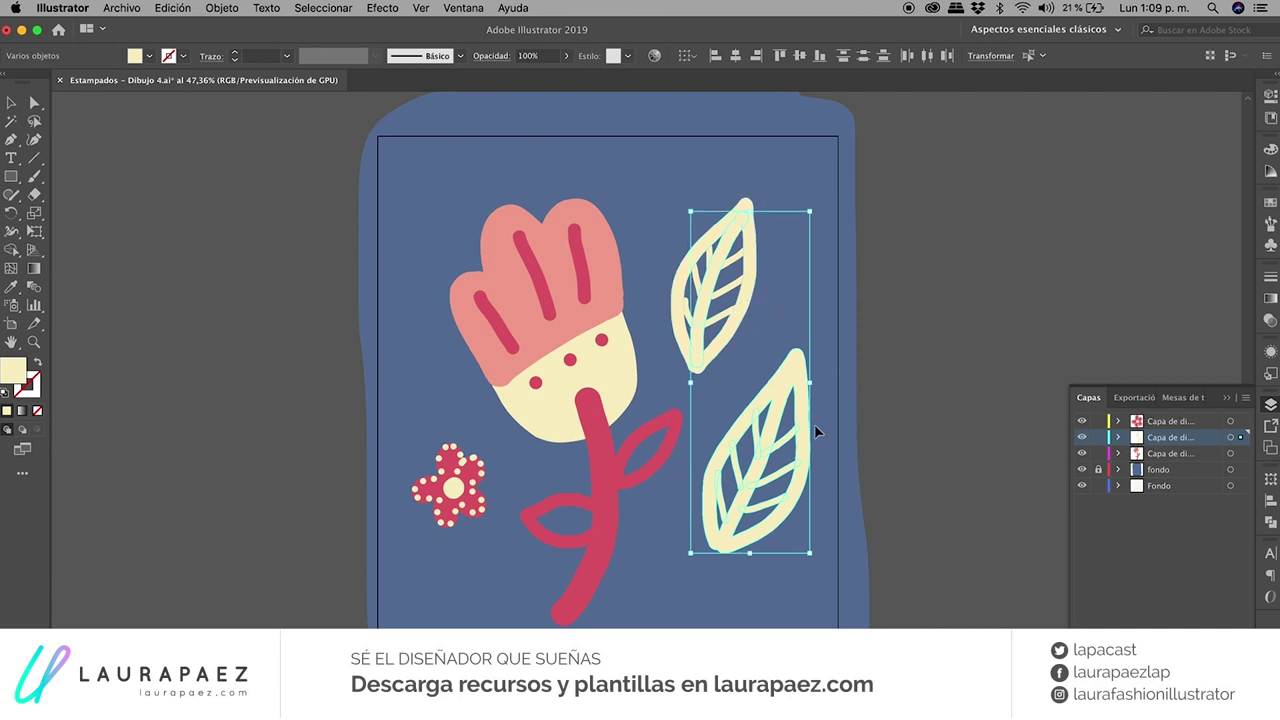
pyautogui.keyDown('shift'); pyautogui.click(698, 368); pyautogui.keyUp('shift')
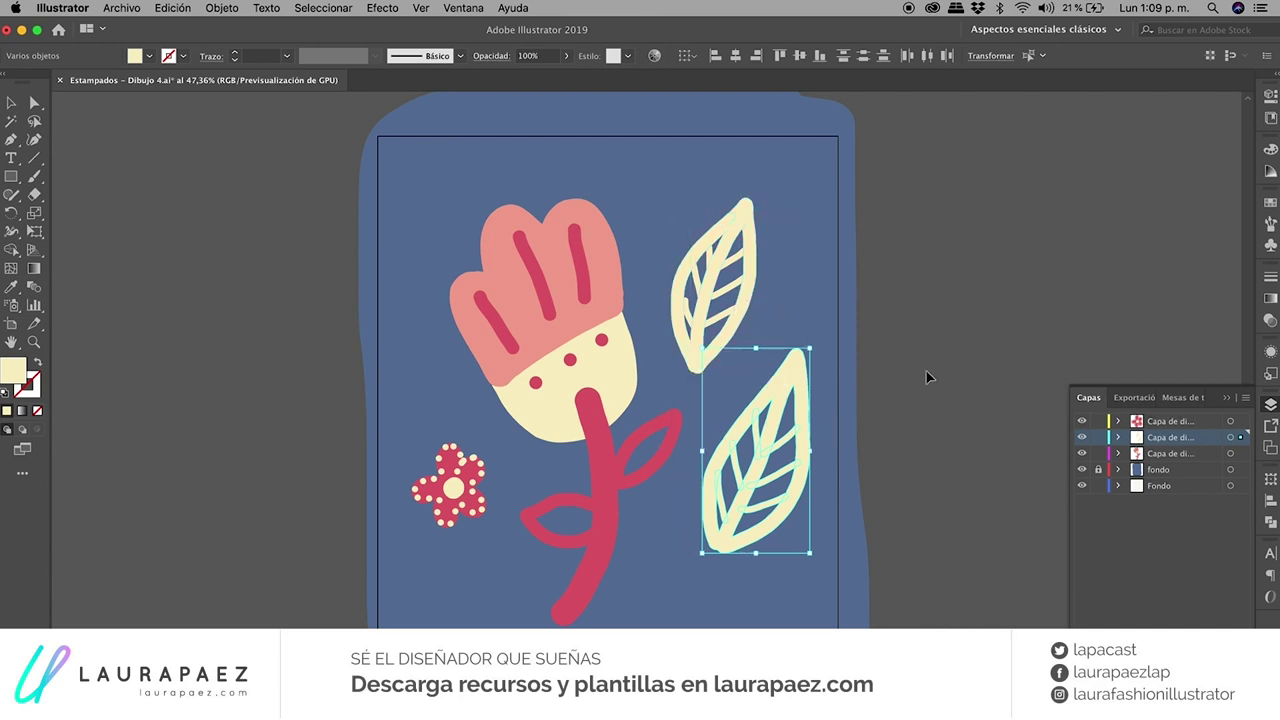
pyautogui.hotkey('ctrl', 'g')
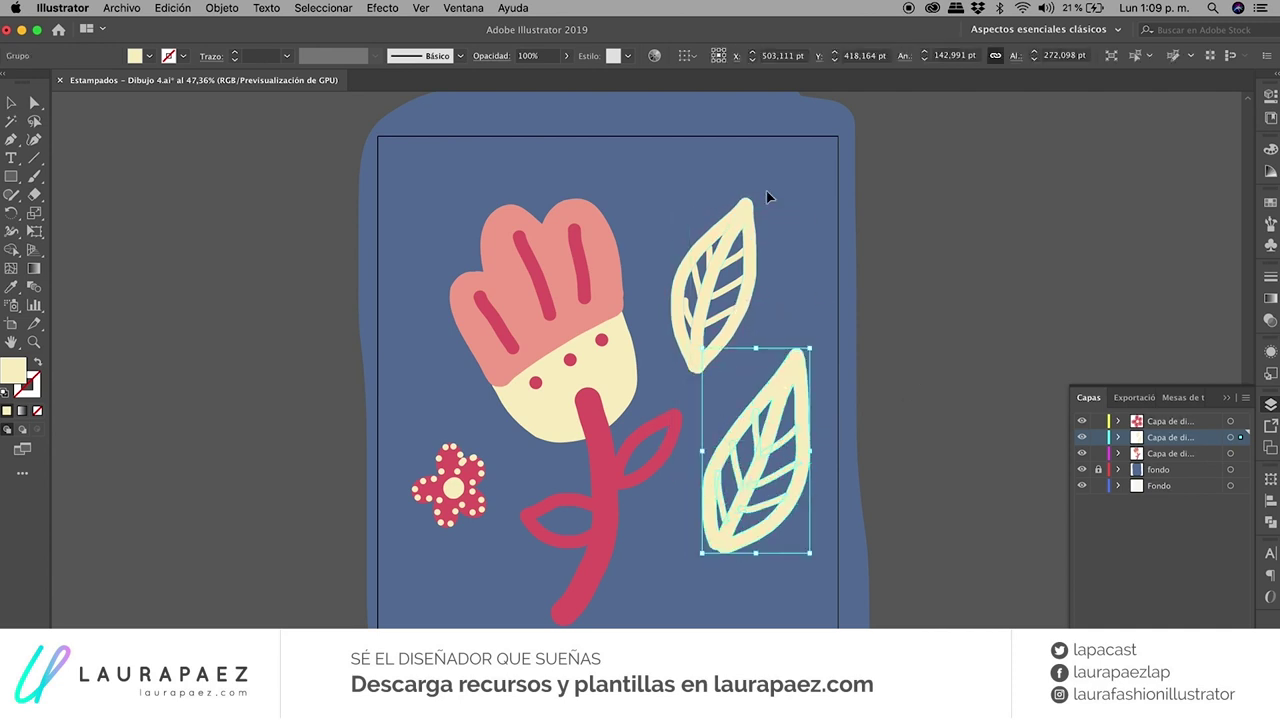
pyautogui.click(673, 368)
pyautogui.hotkey('ctrl', 'g')
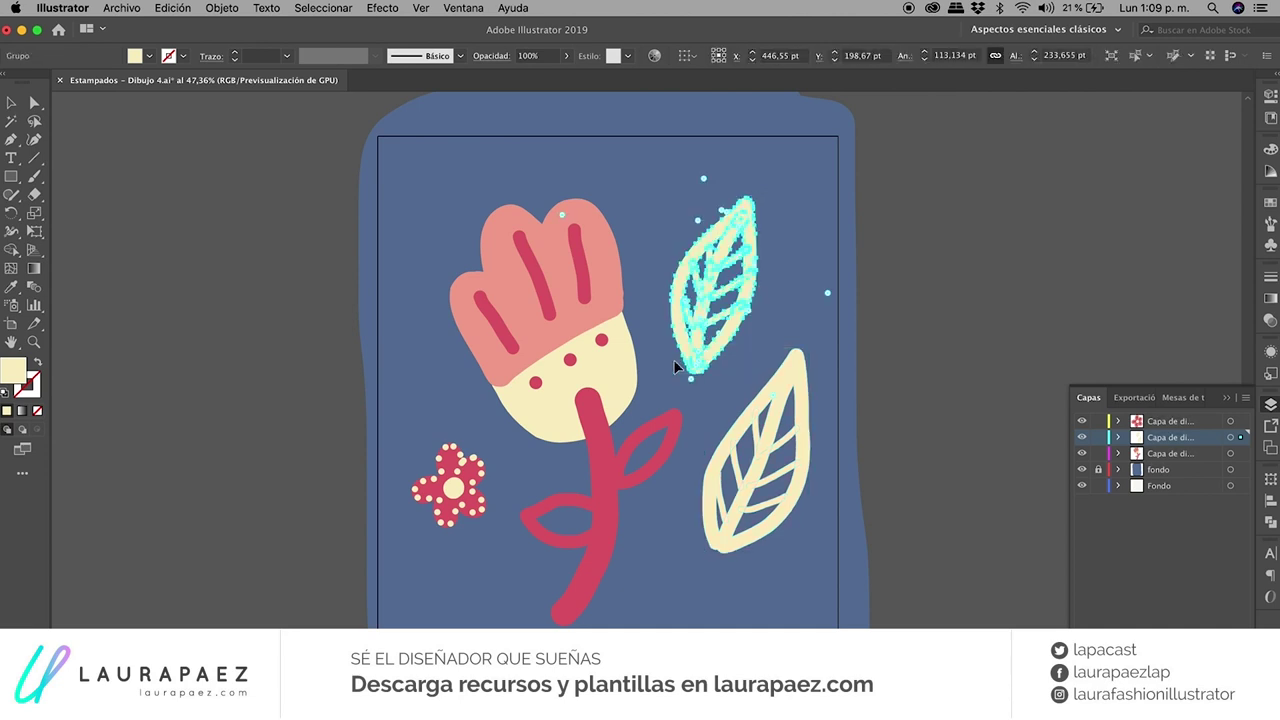
pyautogui.click(500, 531)
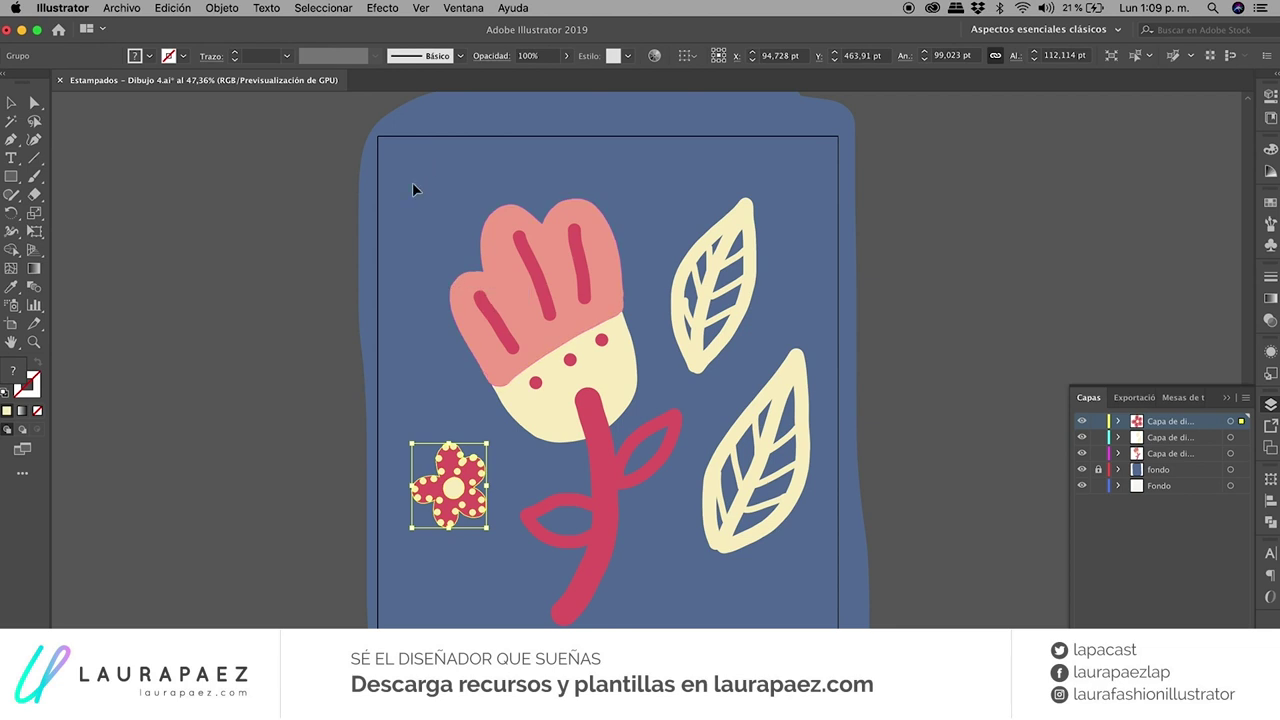
# Scale the tulip, both leaves and small flower down together toward the artboard's top-left.
pyautogui.moveTo(415, 188)
pyautogui.mouseDown()
pyautogui.moveTo(806, 622)
pyautogui.moveTo(590, 402)
pyautogui.mouseUp()
pyautogui.press('e')
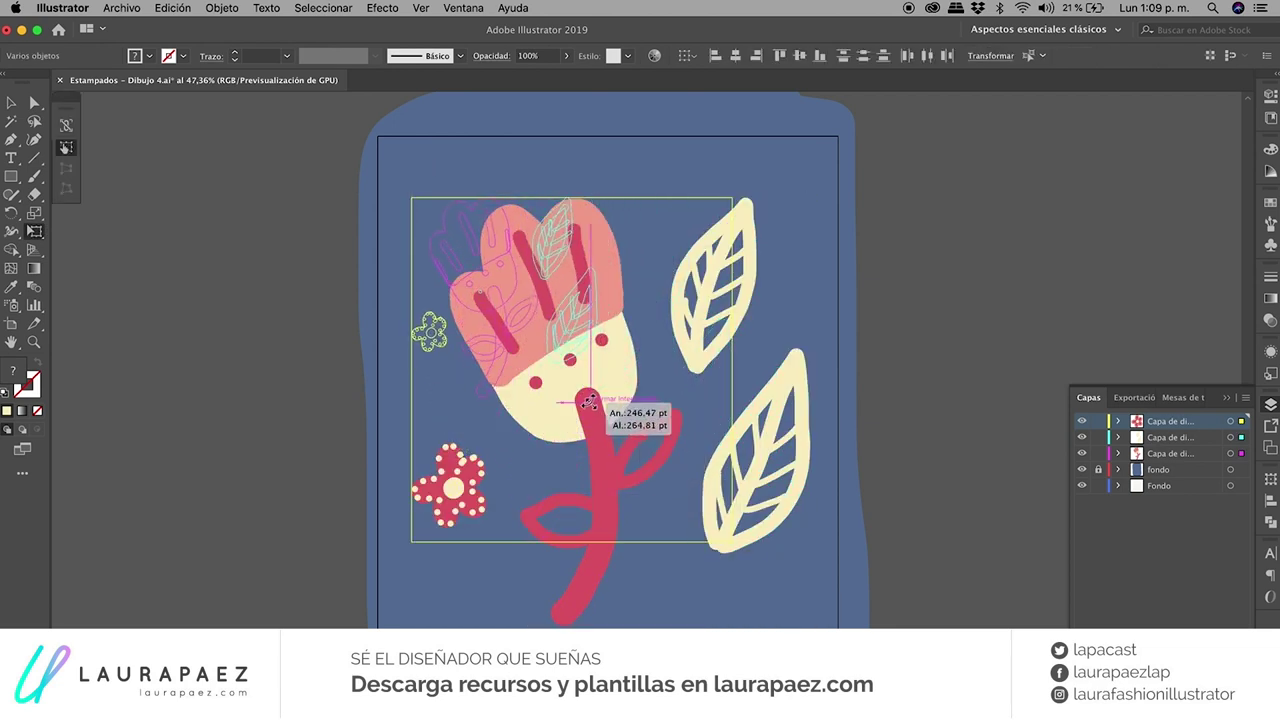
pyautogui.moveTo(590, 402); pyautogui.dragTo(578, 332)
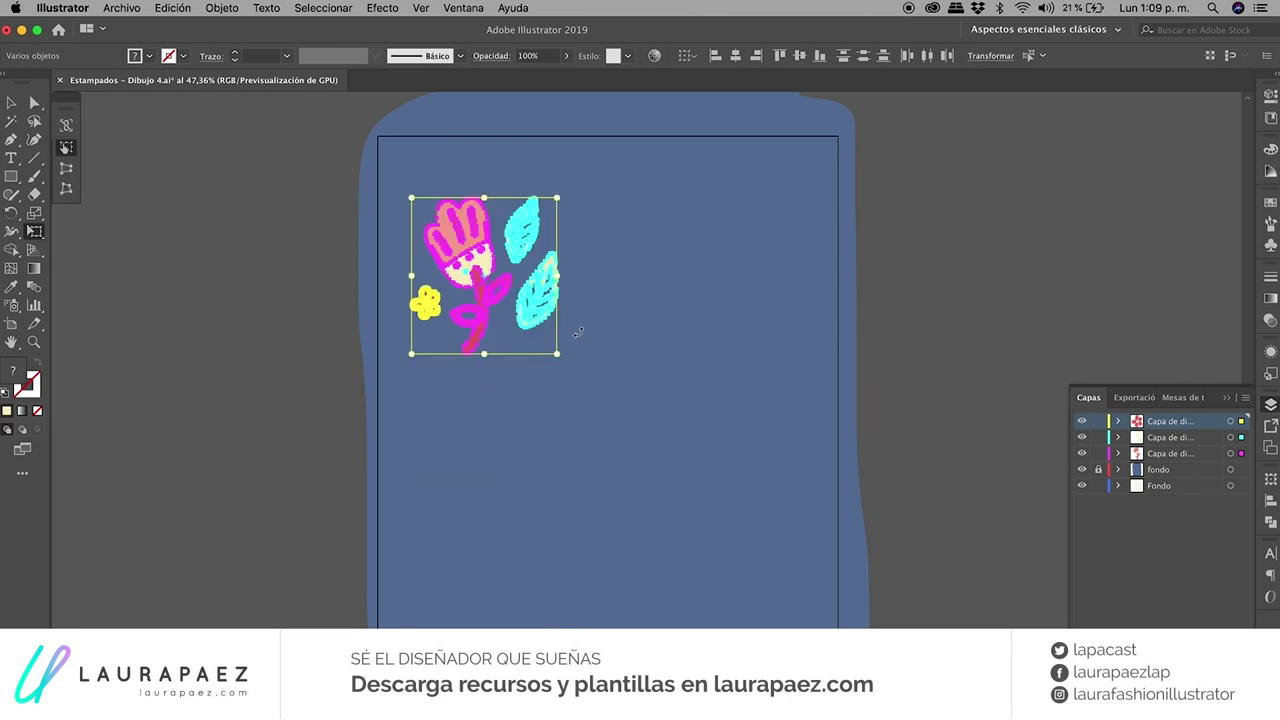
pyautogui.press('v')
pyautogui.scroll(1, 610, 294)
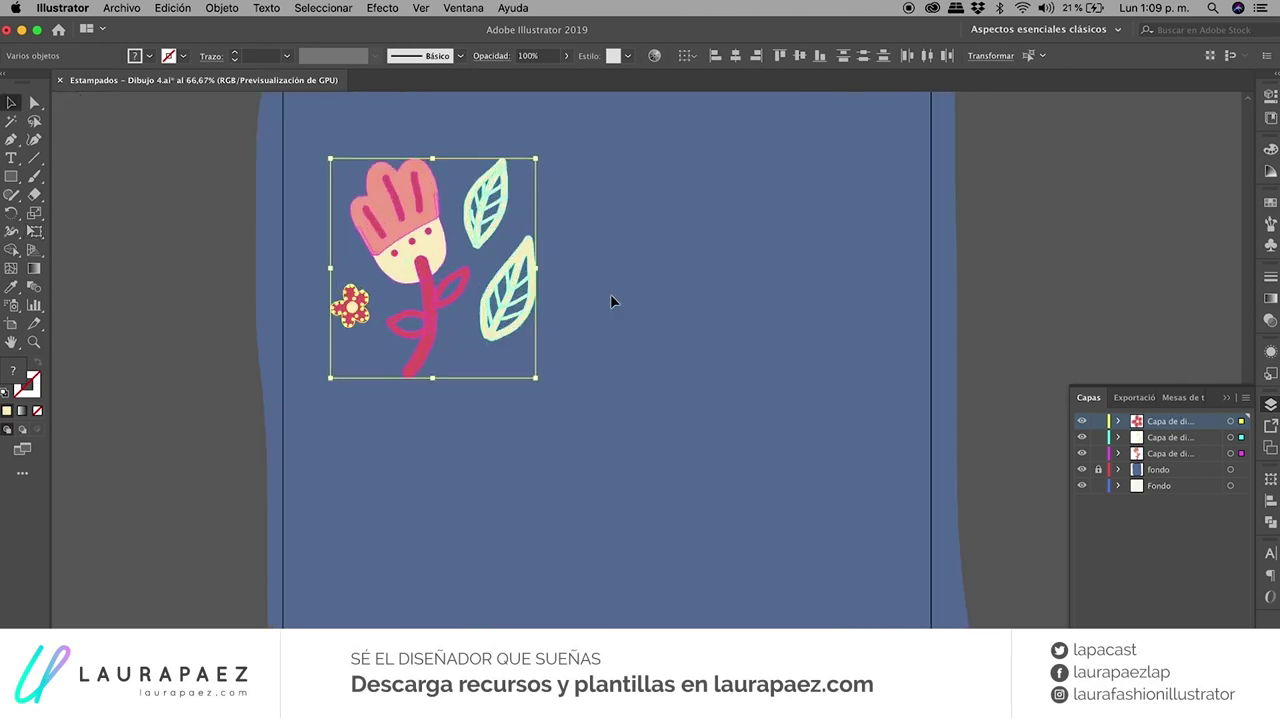
pyautogui.scroll(3, 610, 294)
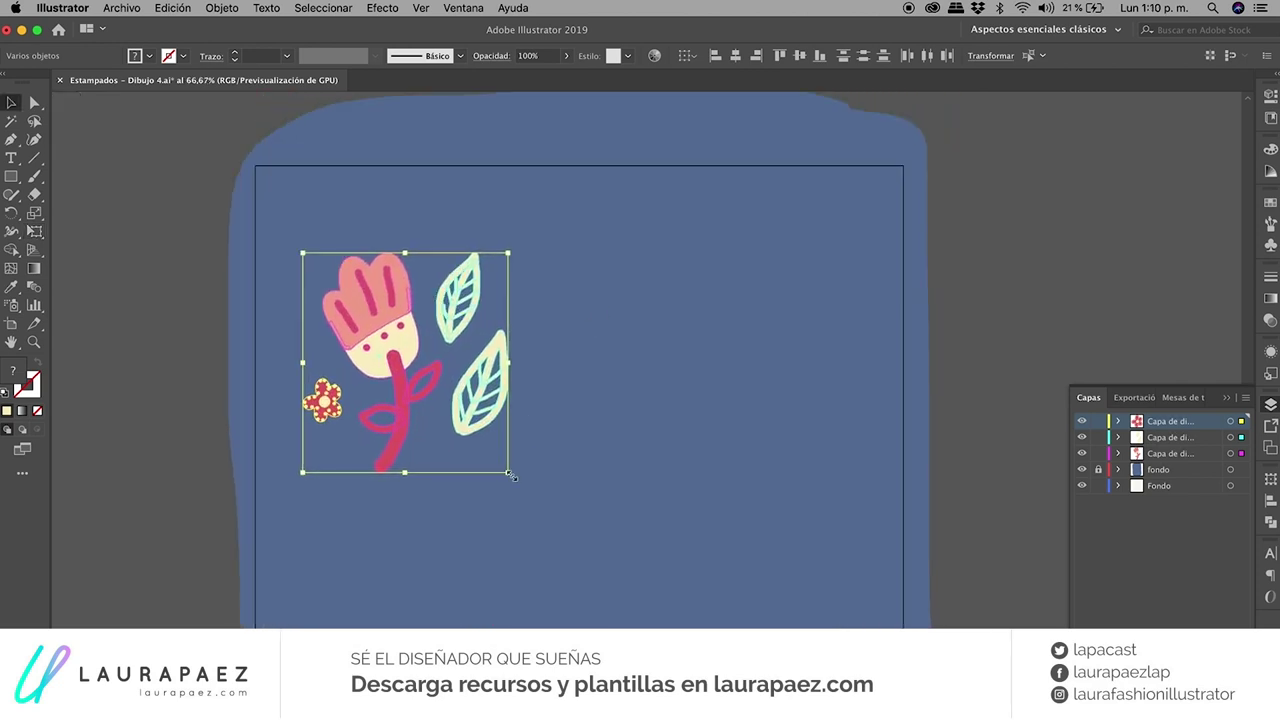
pyautogui.moveTo(508, 472); pyautogui.dragTo(447, 390)
pyautogui.scroll(1, 417, 315)
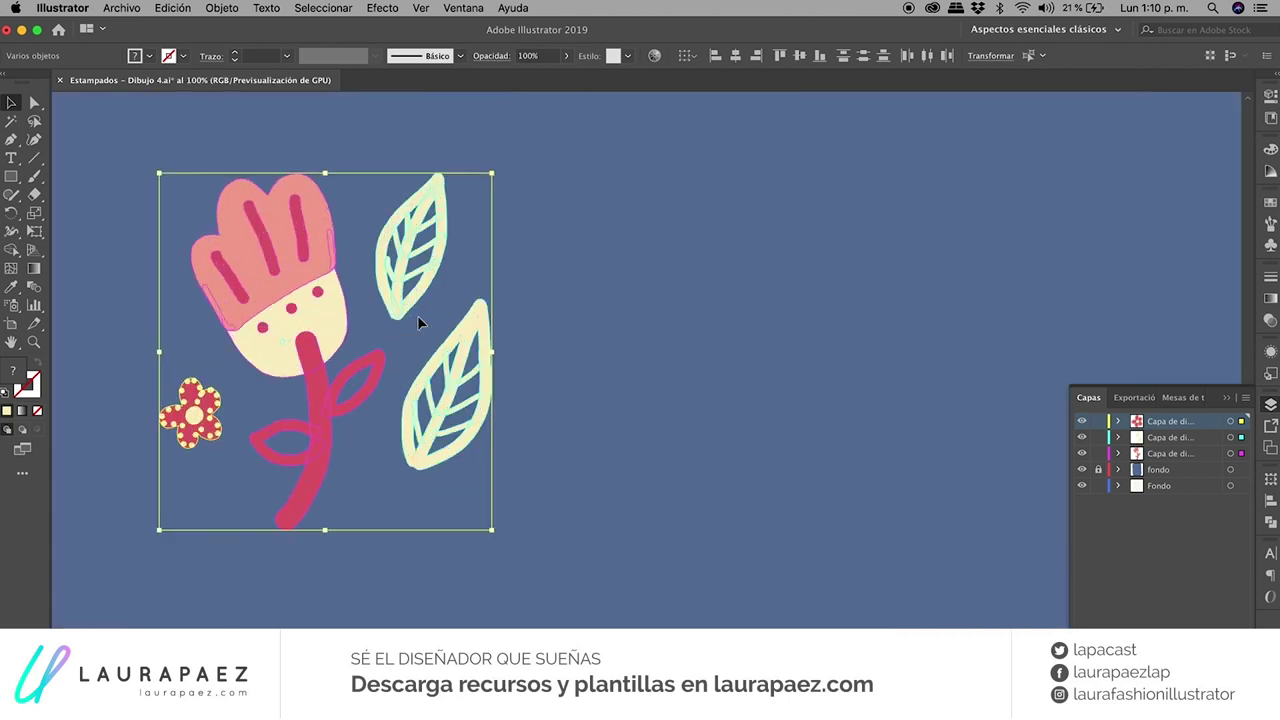
pyautogui.scroll(1, 417, 315)
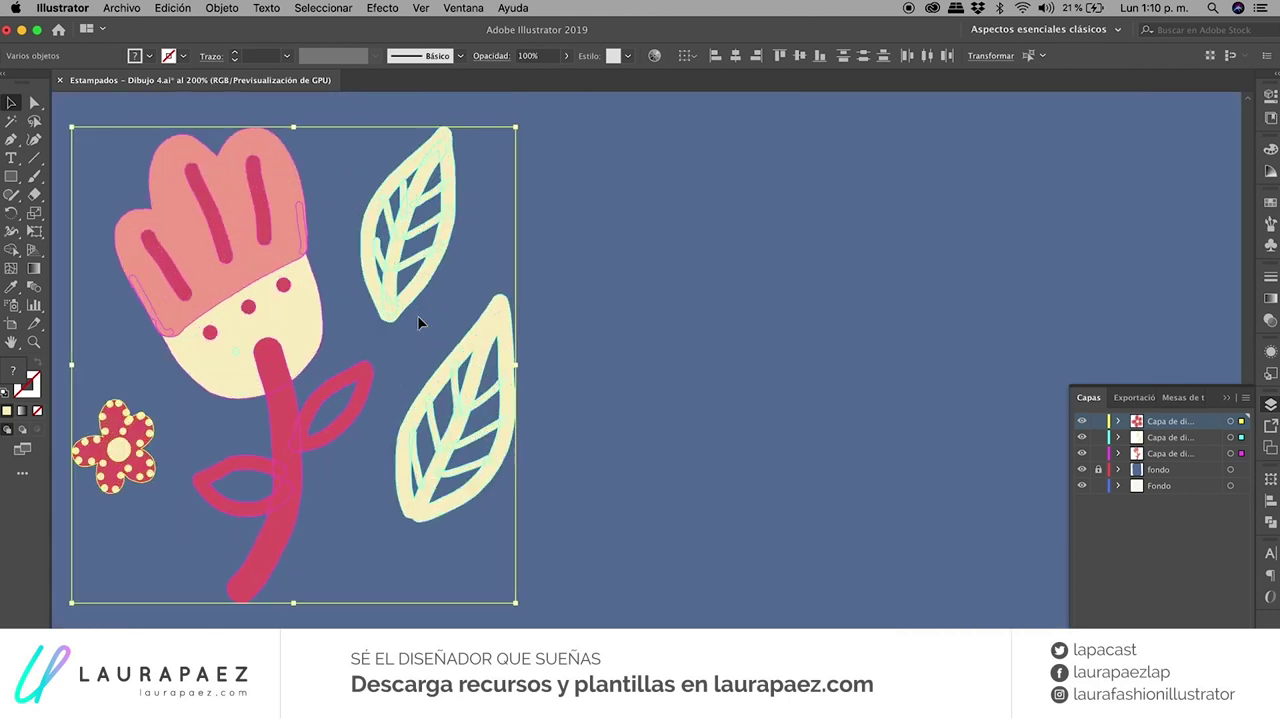
# Create a new pattern swatch from the selected motif.
pyautogui.click(221, 10)
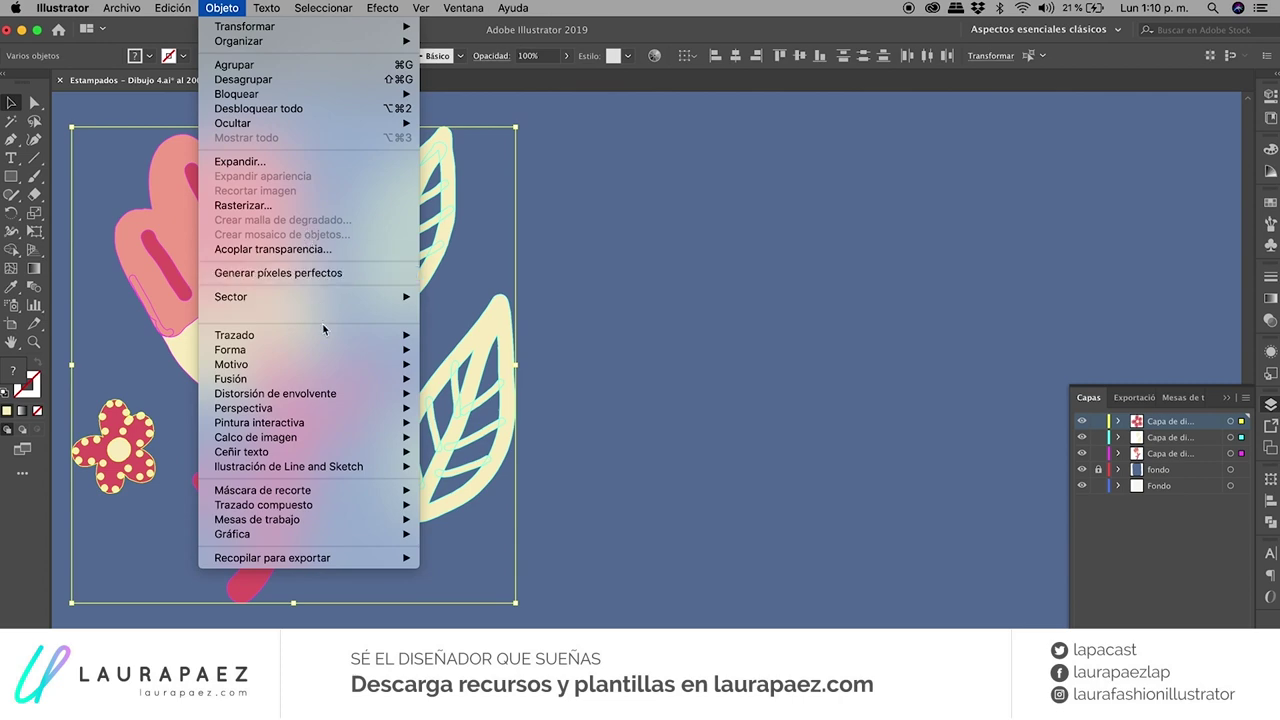
pyautogui.moveTo(231, 364)
pyautogui.click(450, 366)
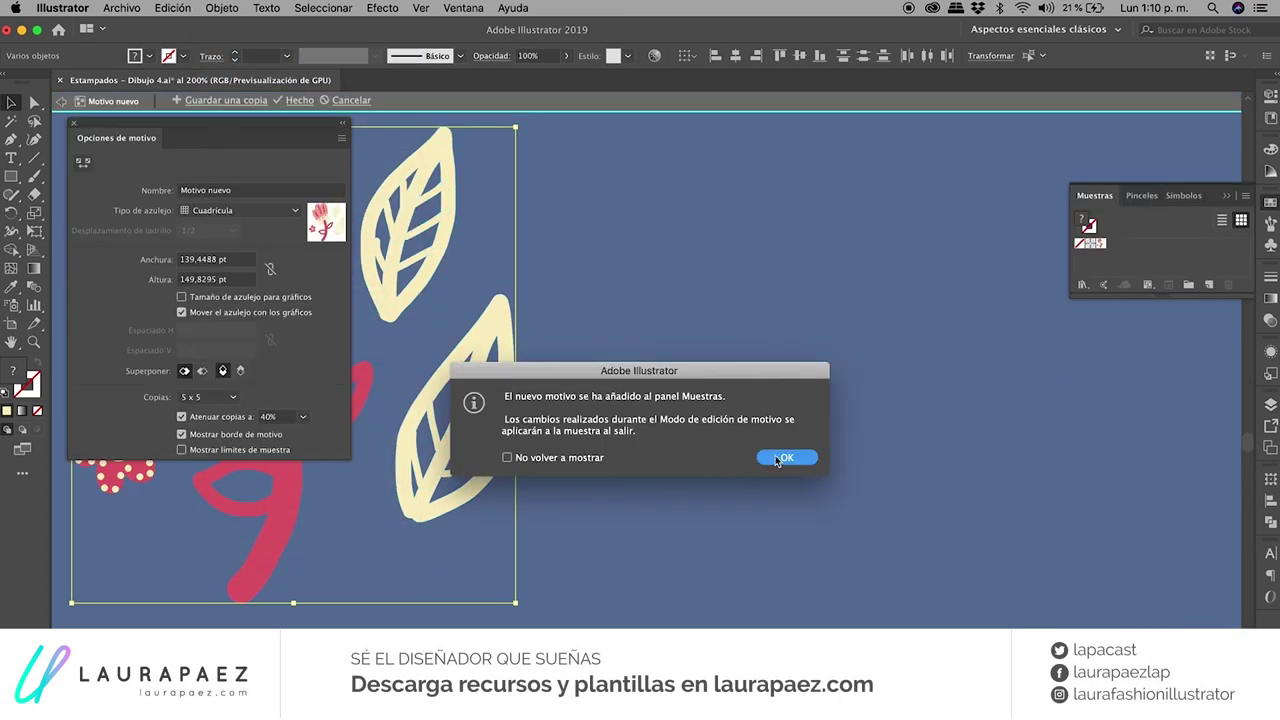
pyautogui.click(777, 457)
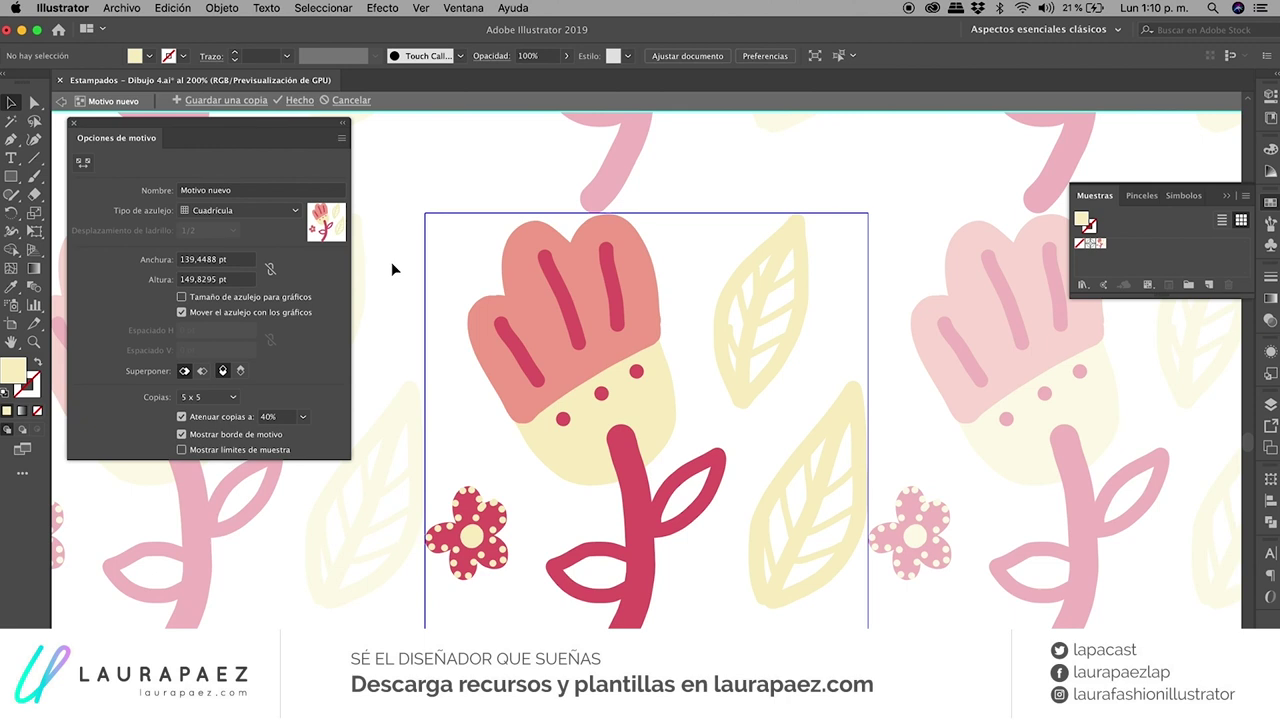
# Set the tile type to Ladrillo por columna and move the yellow leaf up and left.
pyautogui.click(220, 205)
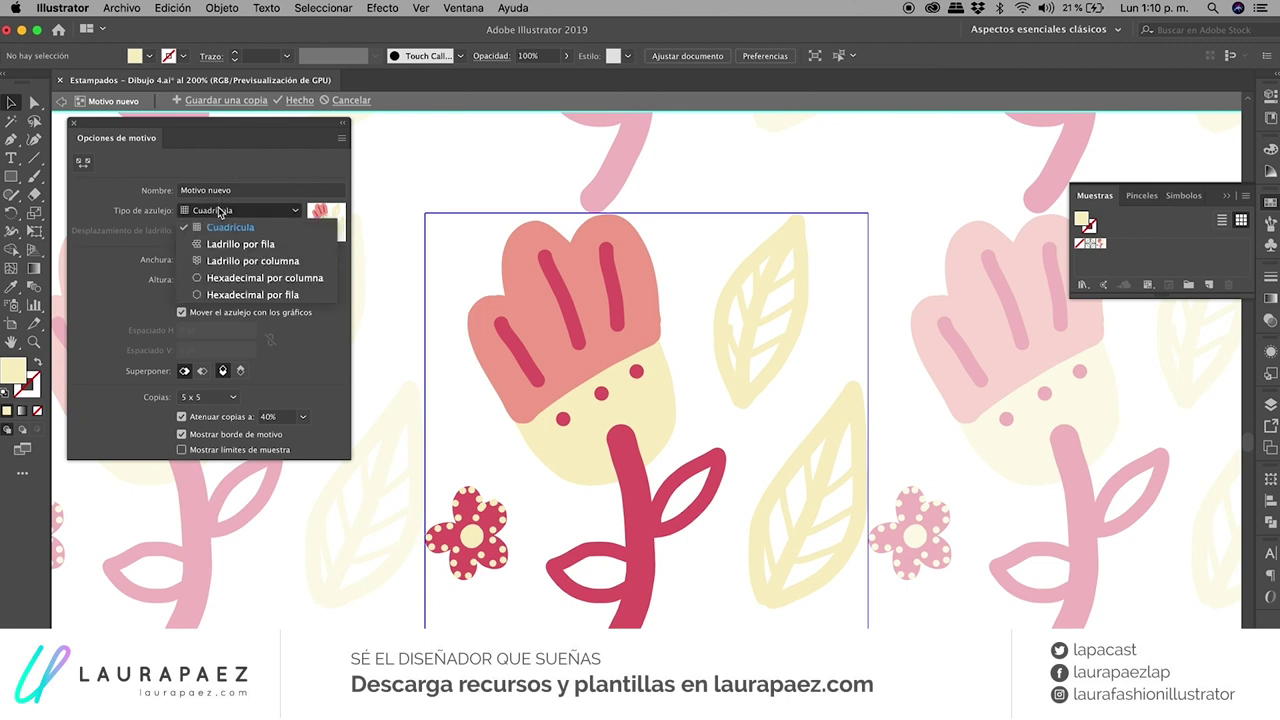
pyautogui.click(228, 262)
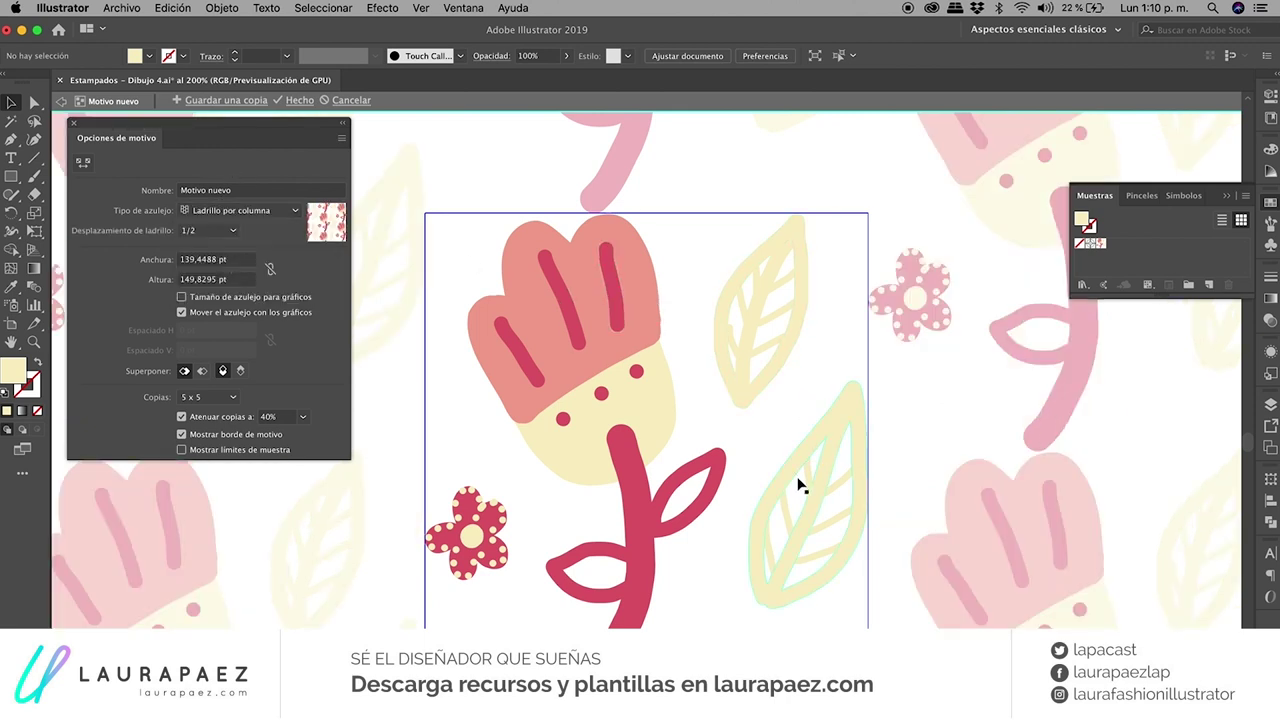
pyautogui.scroll(-2, 800, 485)
pyautogui.scroll(1, 796, 460)
pyautogui.scroll(1, 791, 434)
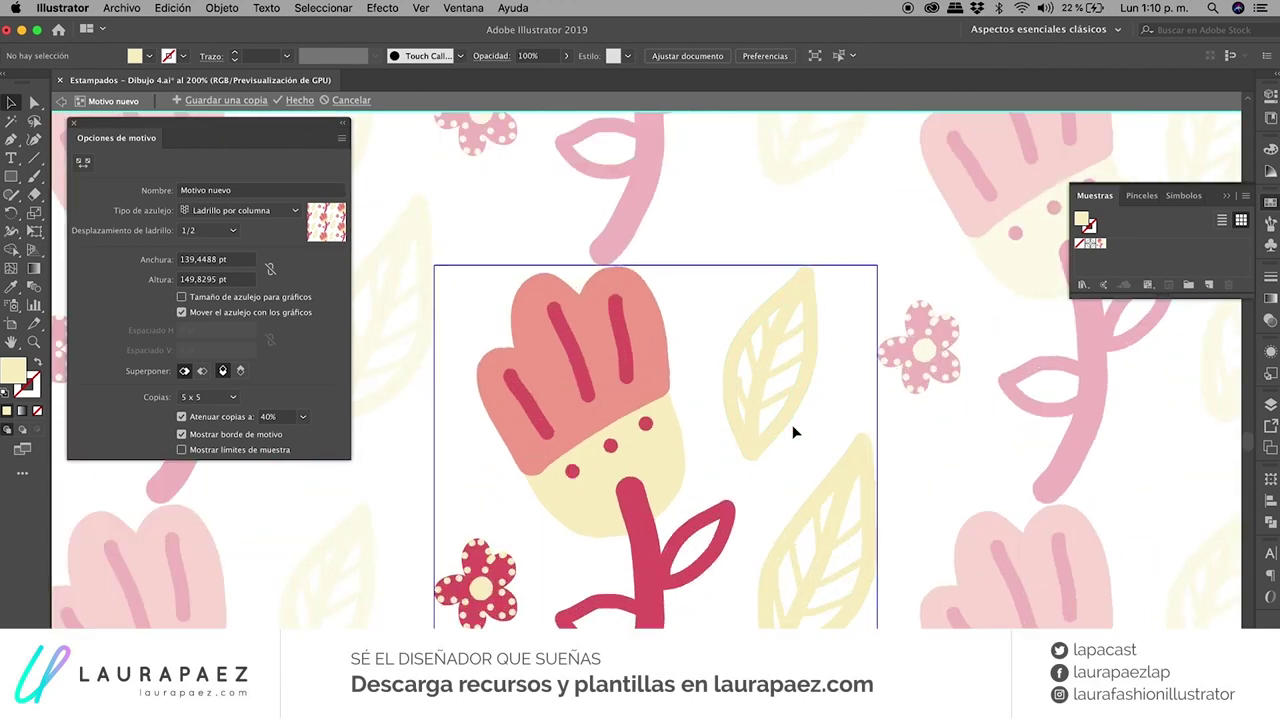
pyautogui.moveTo(793, 417); pyautogui.dragTo(758, 284)
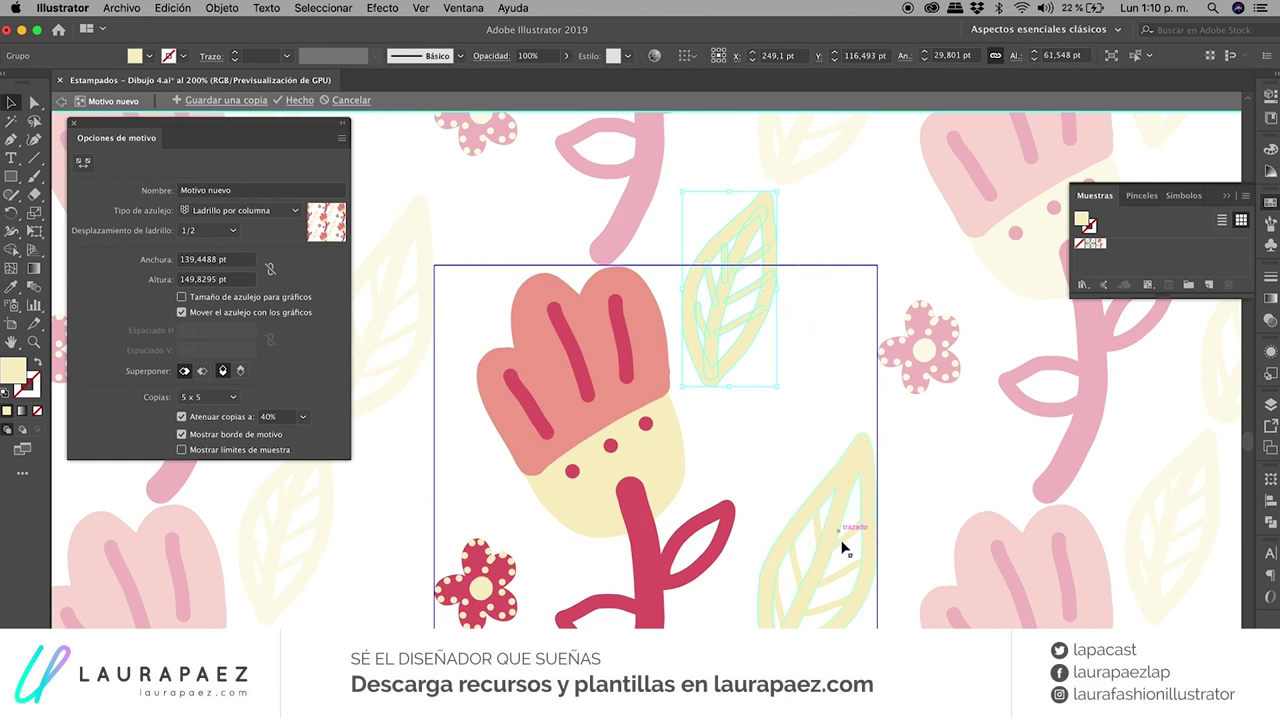
# Move the lower-right yellow leaf beside the tulip, shrink it by half and tilt it about 42°.
pyautogui.moveTo(866, 479); pyautogui.dragTo(540, 344)
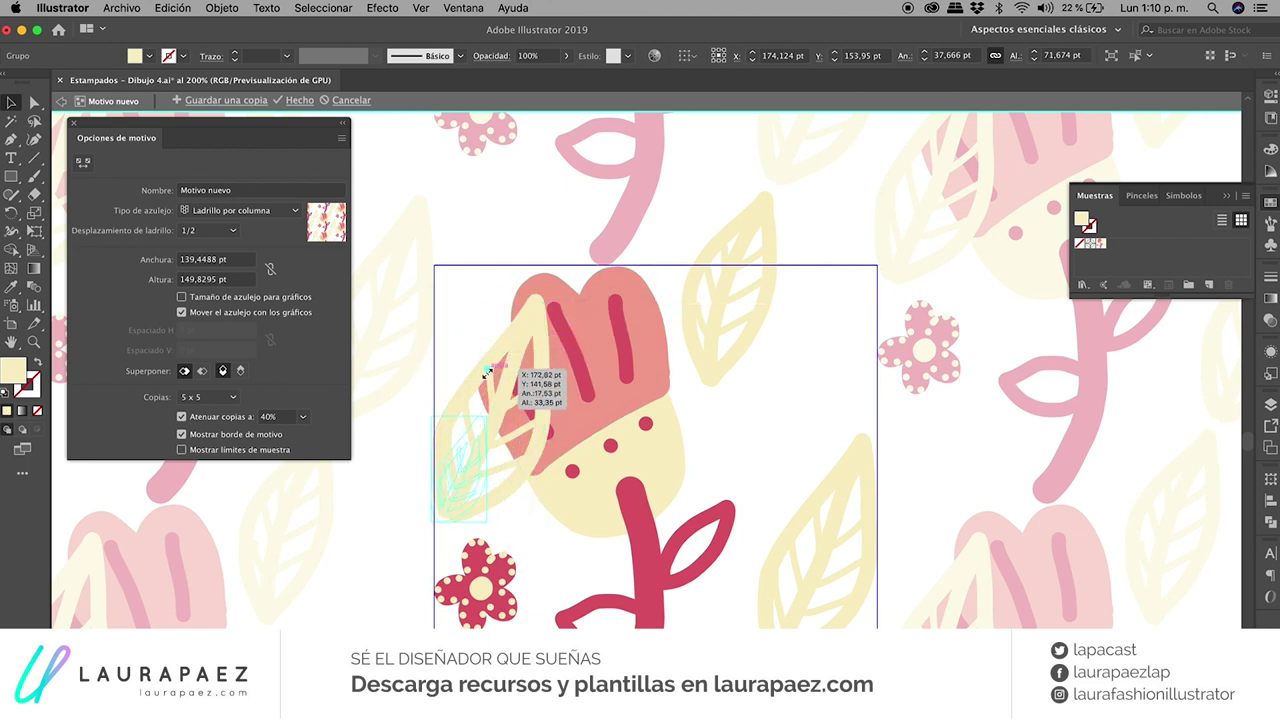
pyautogui.moveTo(552, 297); pyautogui.dragTo(488, 414)
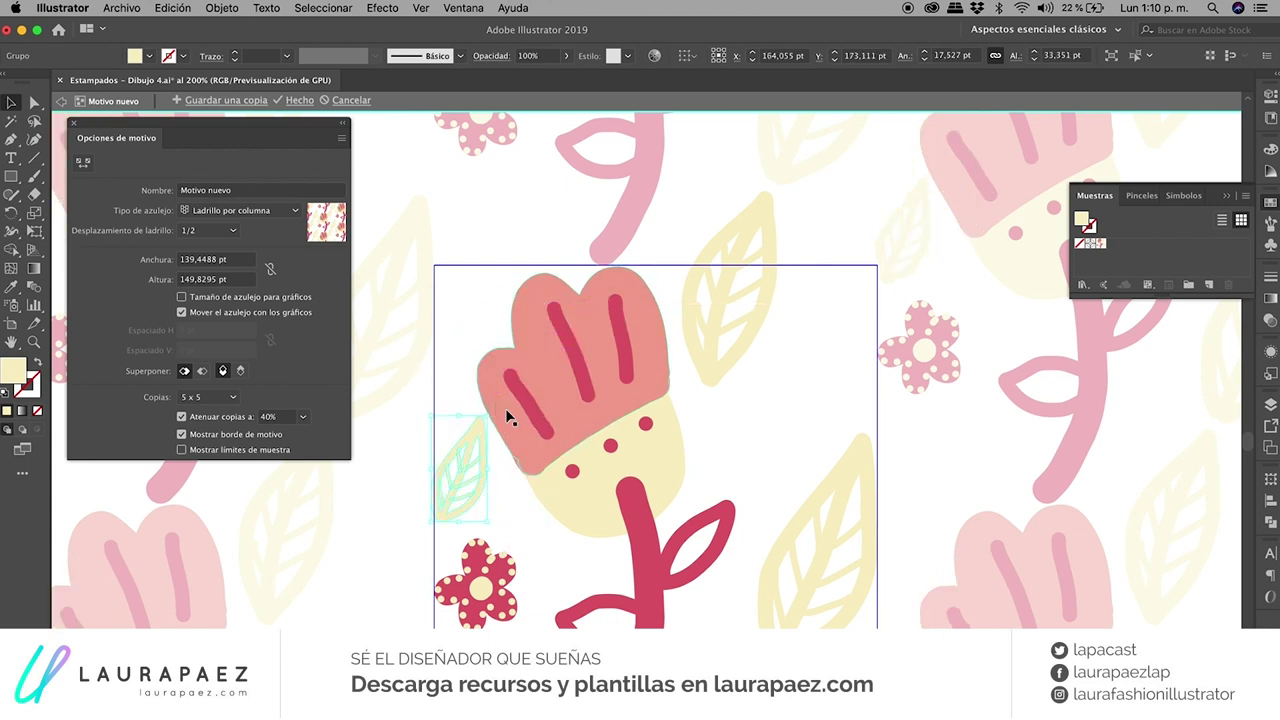
pyautogui.press('e')
pyautogui.moveTo(489, 410); pyautogui.dragTo(418, 386)
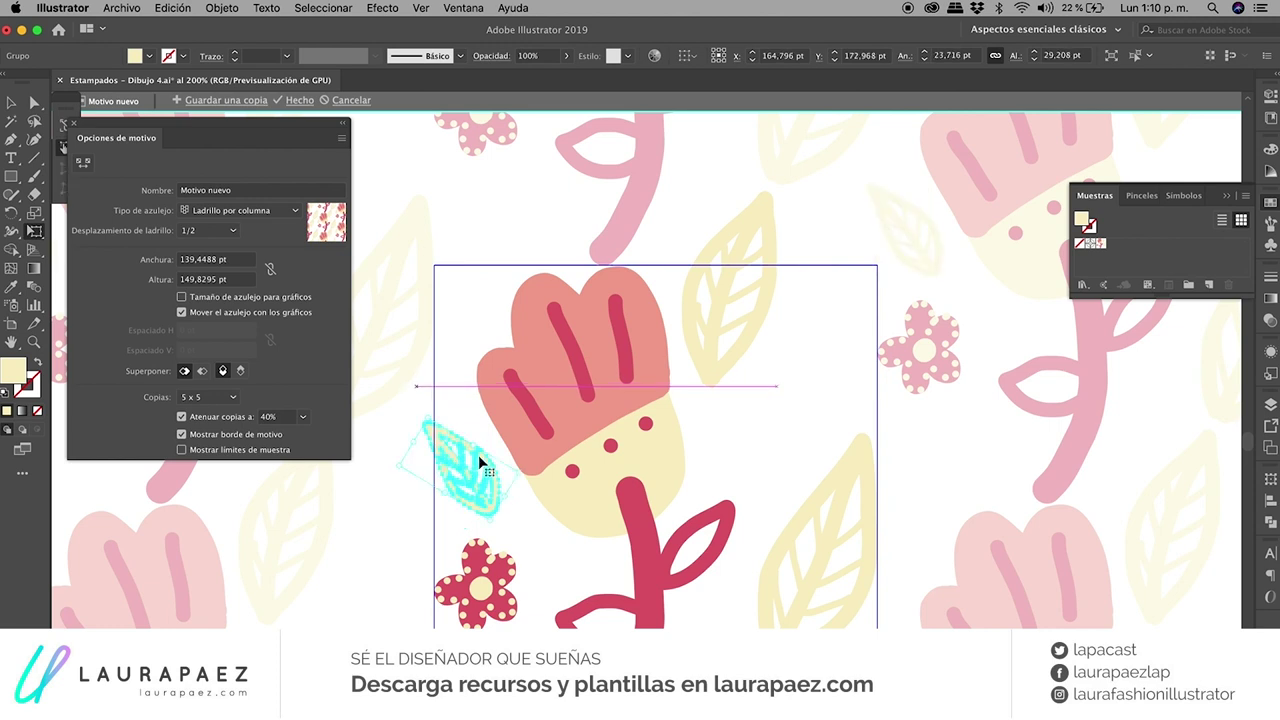
pyautogui.moveTo(478, 455); pyautogui.dragTo(481, 441)
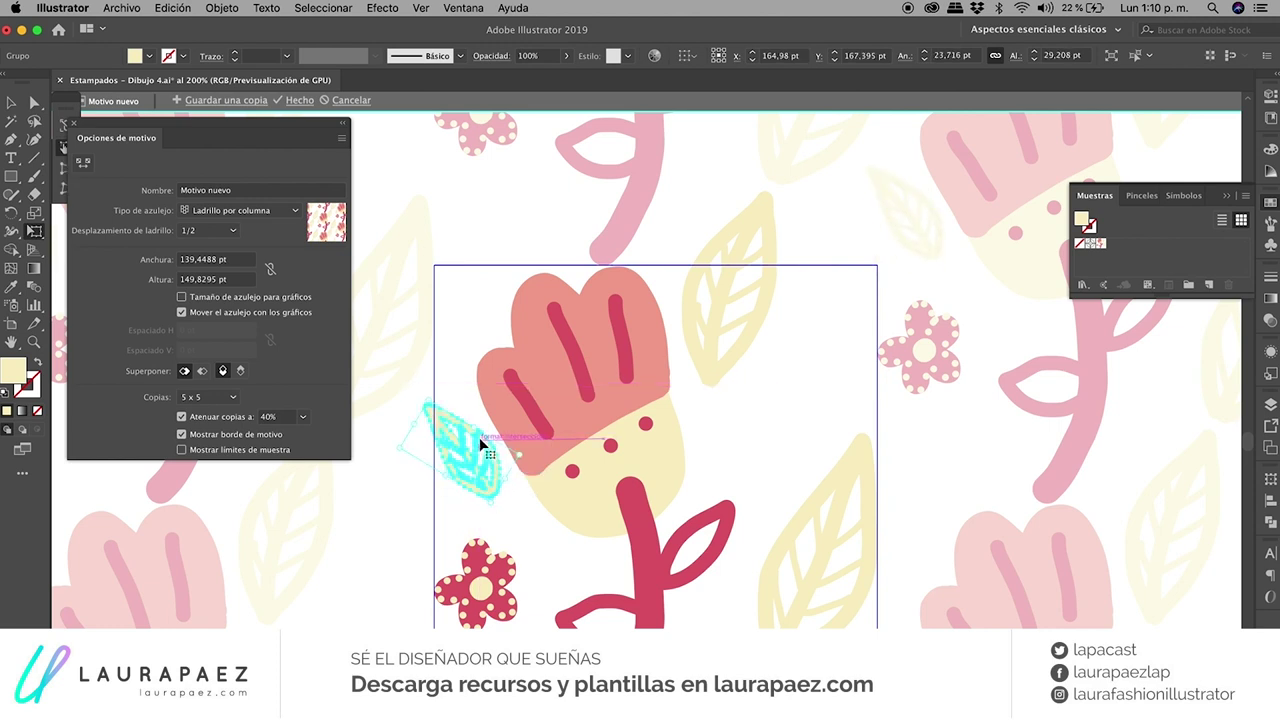
pyautogui.press('v')
pyautogui.click(593, 470)
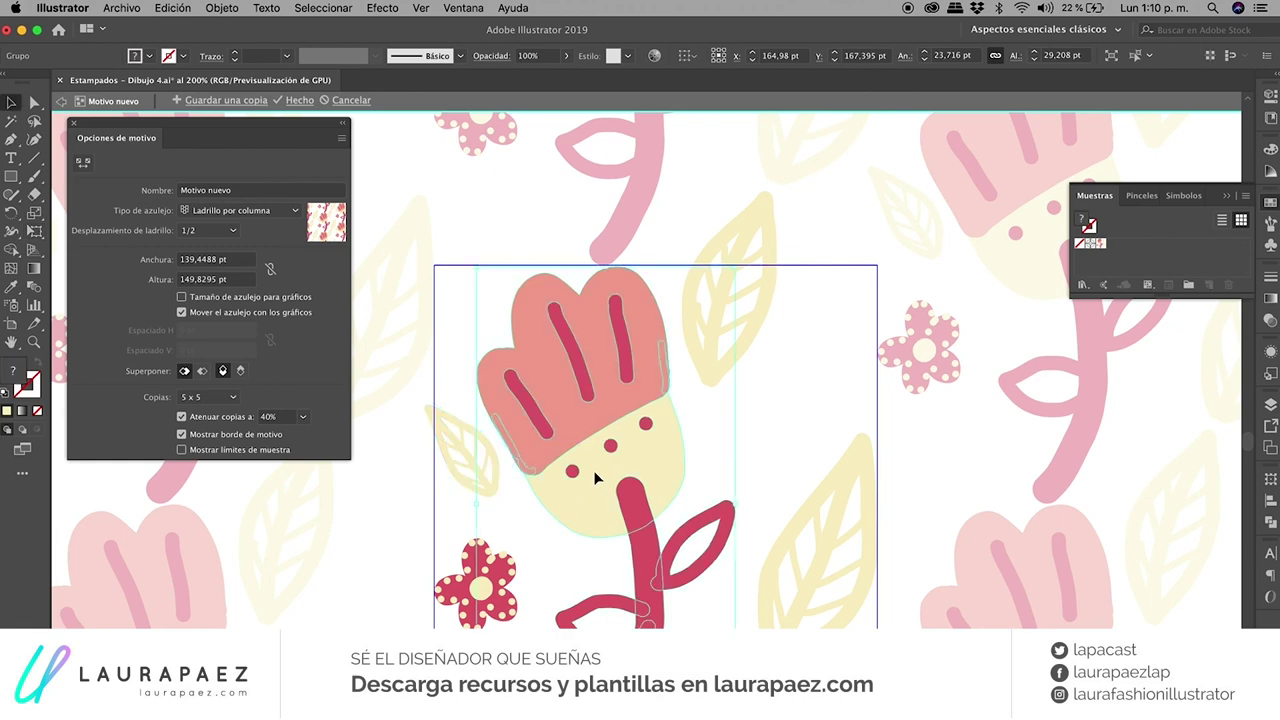
# Shrink the tulip, rotate it upright, and place a copy at the tile's upper right.
pyautogui.moveTo(737, 268); pyautogui.dragTo(683, 320)
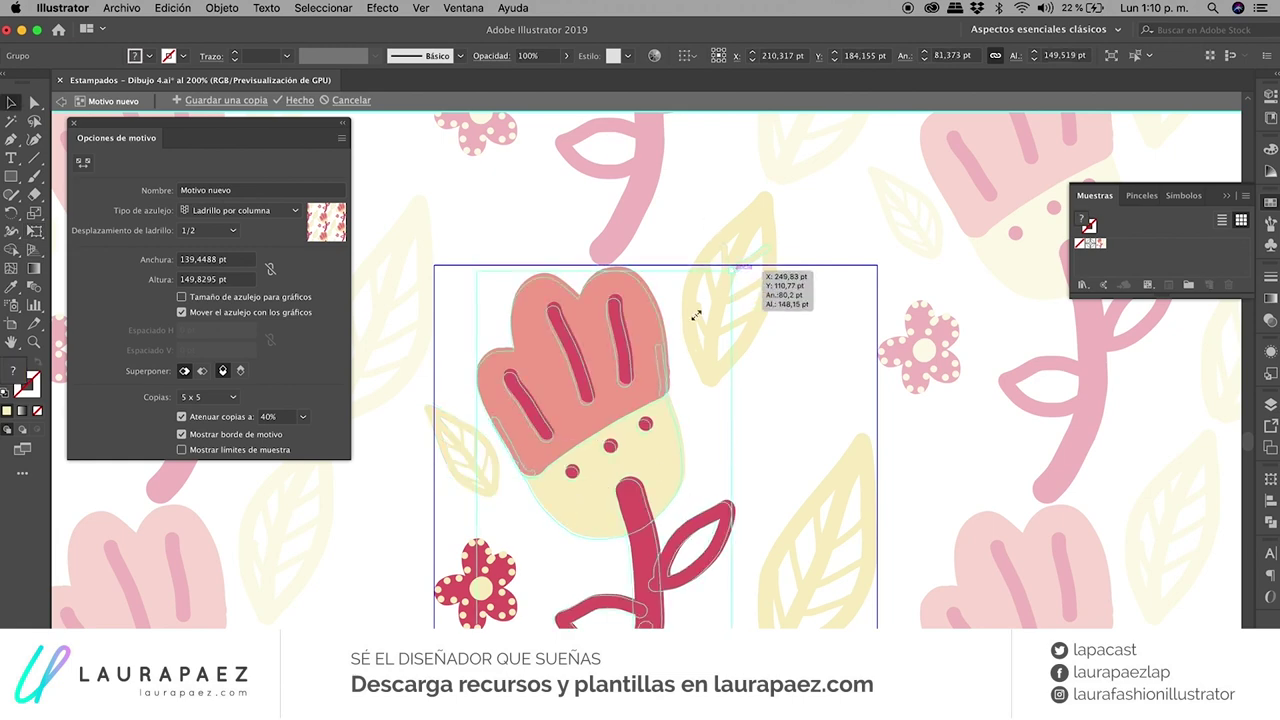
pyautogui.moveTo(605, 434)
pyautogui.mouseDown()
pyautogui.moveTo(620, 434)
pyautogui.moveTo(654, 374)
pyautogui.mouseUp()
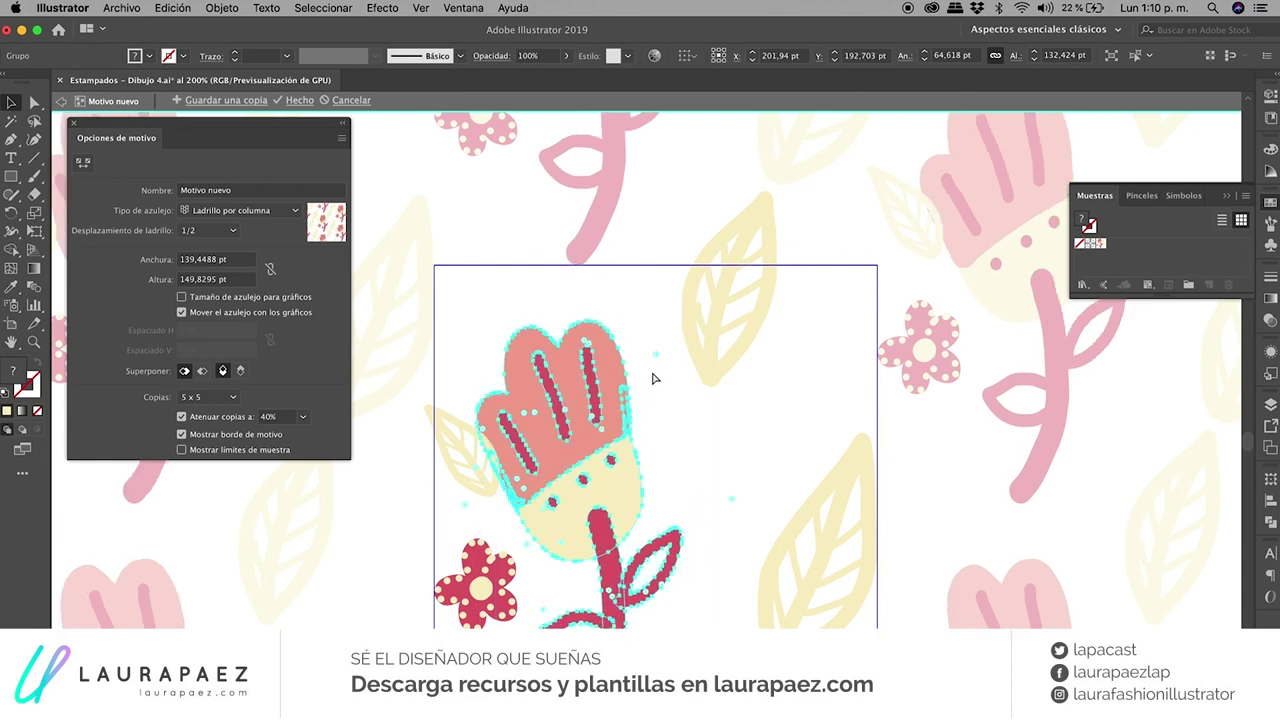
pyautogui.moveTo(734, 266); pyautogui.dragTo(642, 354)
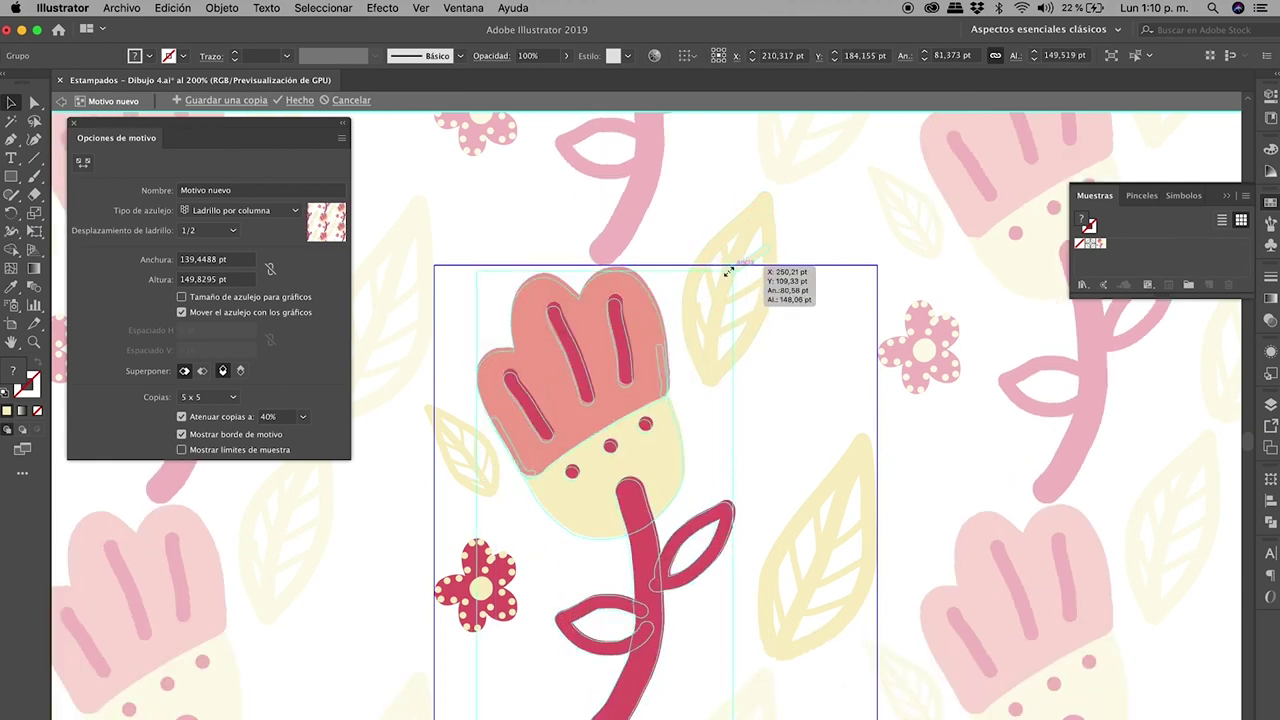
pyautogui.moveTo(572, 520); pyautogui.dragTo(814, 340)
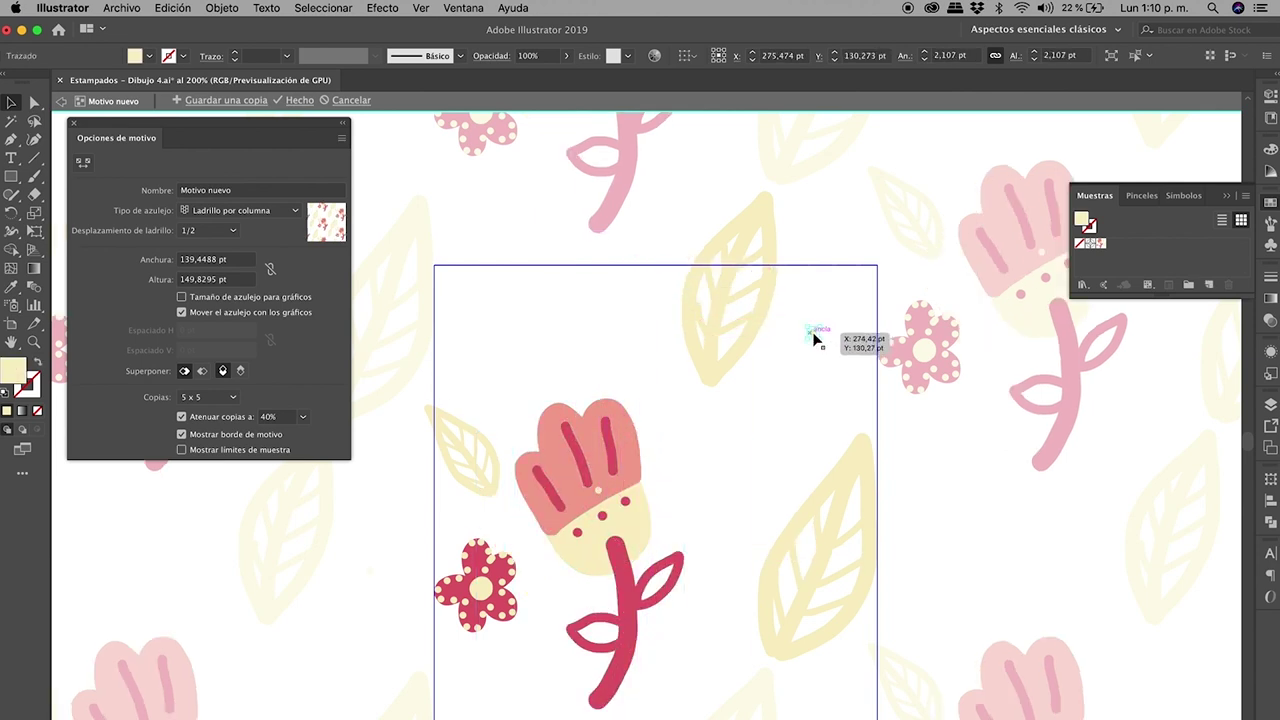
pyautogui.hotkey('ctrl', 'z')
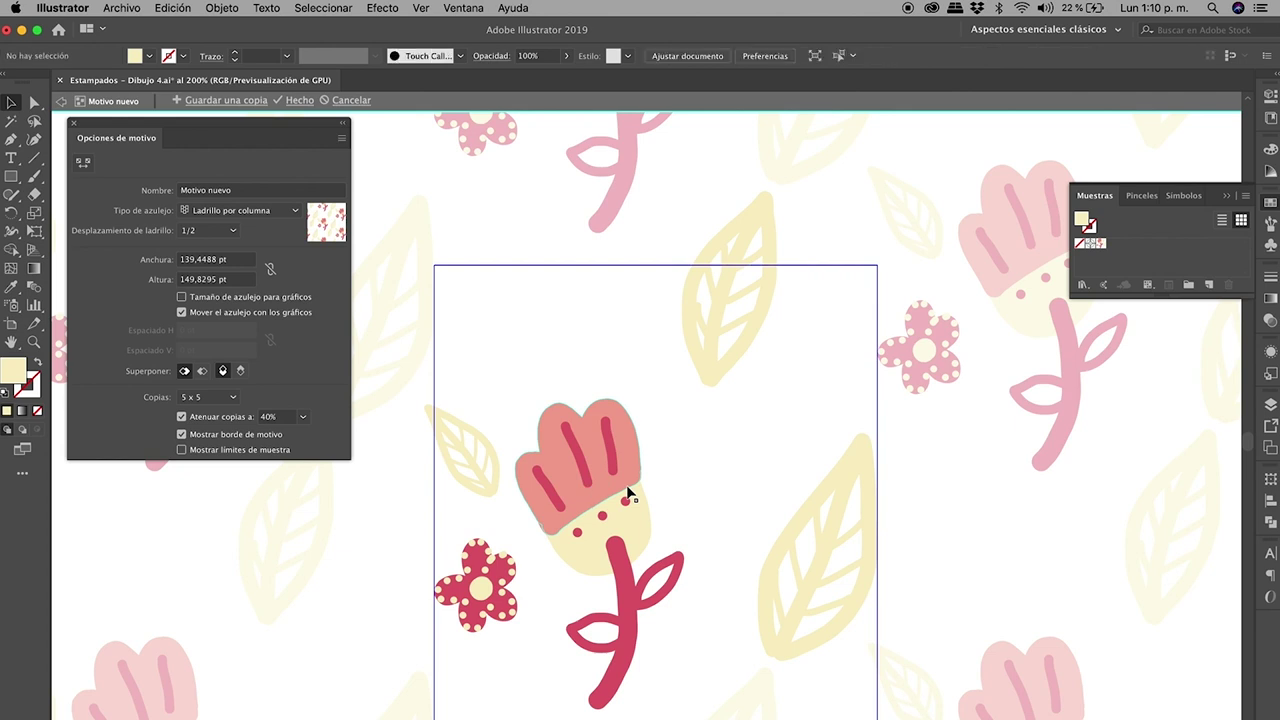
pyautogui.moveTo(628, 491); pyautogui.dragTo(866, 356)
# Mirror and shrink the upper-right tulip copy, and add a dotted flower copy near the top.
pyautogui.rightClick(820, 372)
pyautogui.moveTo(920, 541)
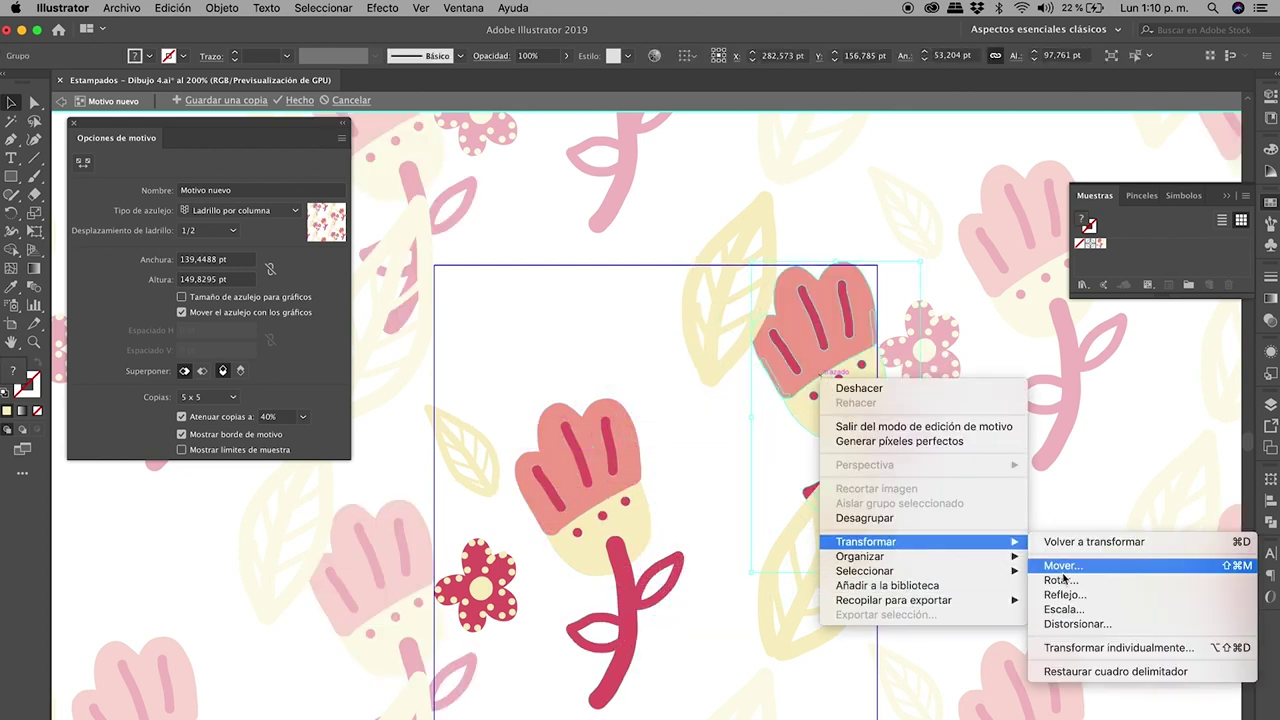
pyautogui.click(1058, 598)
pyautogui.press('Return')
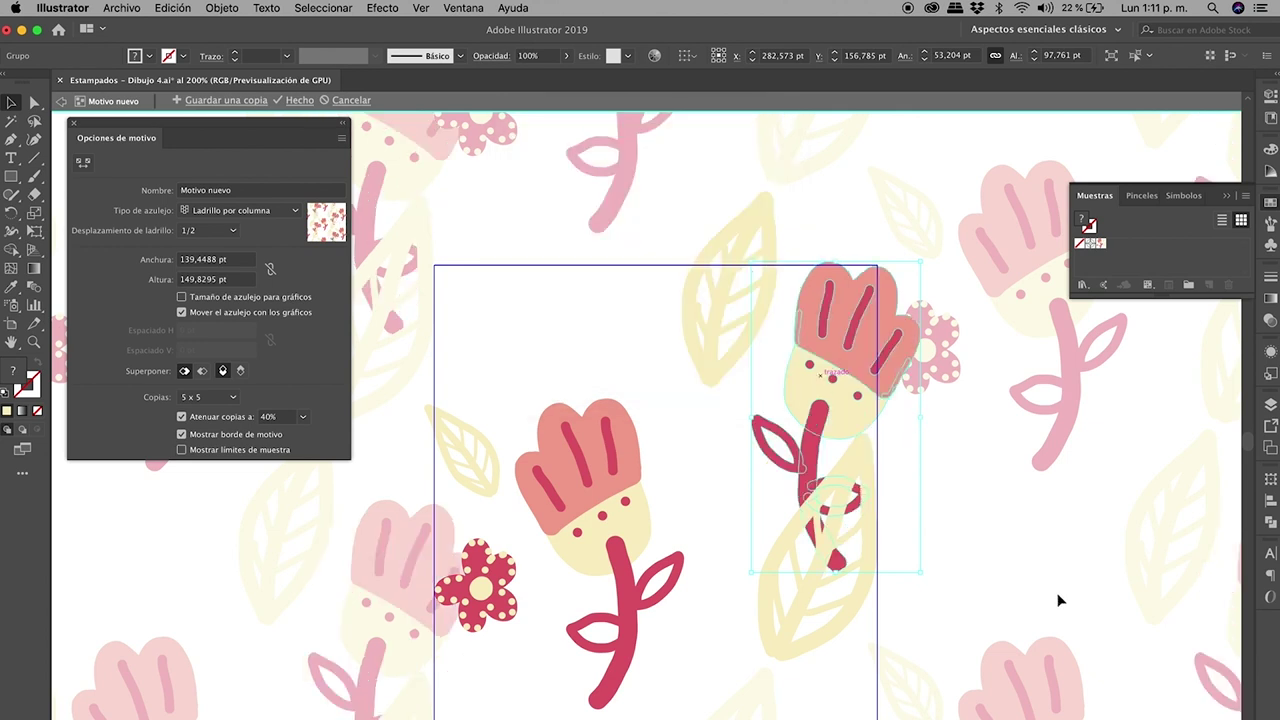
pyautogui.moveTo(922, 262); pyautogui.dragTo(862, 368)
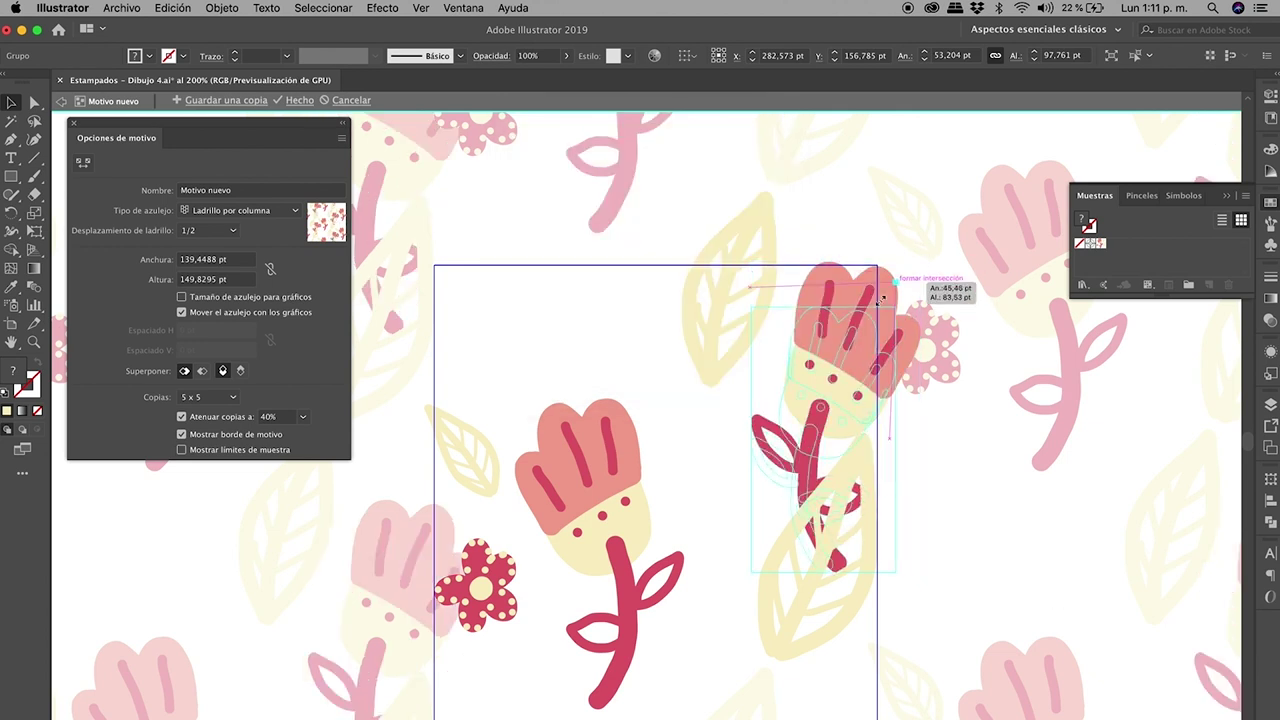
pyautogui.moveTo(843, 420); pyautogui.dragTo(852, 323)
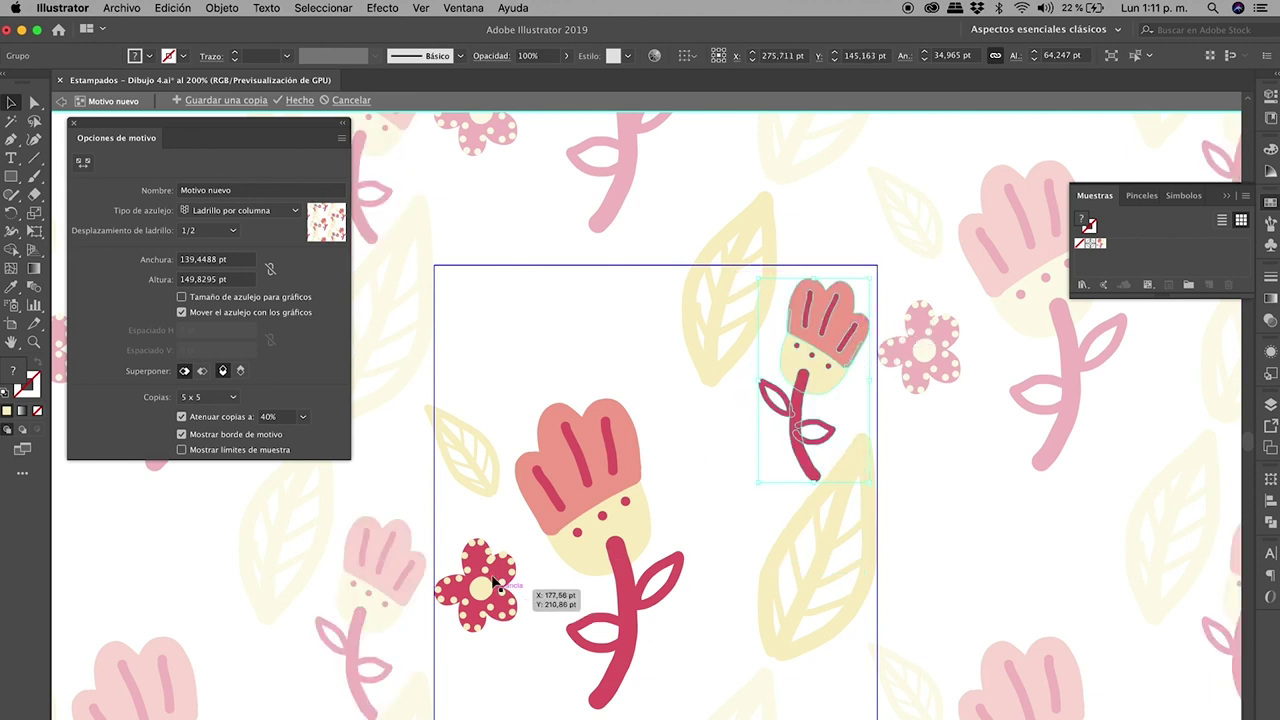
pyautogui.moveTo(520, 580)
pyautogui.mouseDown()
pyautogui.moveTo(675, 318)
pyautogui.moveTo(655, 312)
pyautogui.mouseUp()
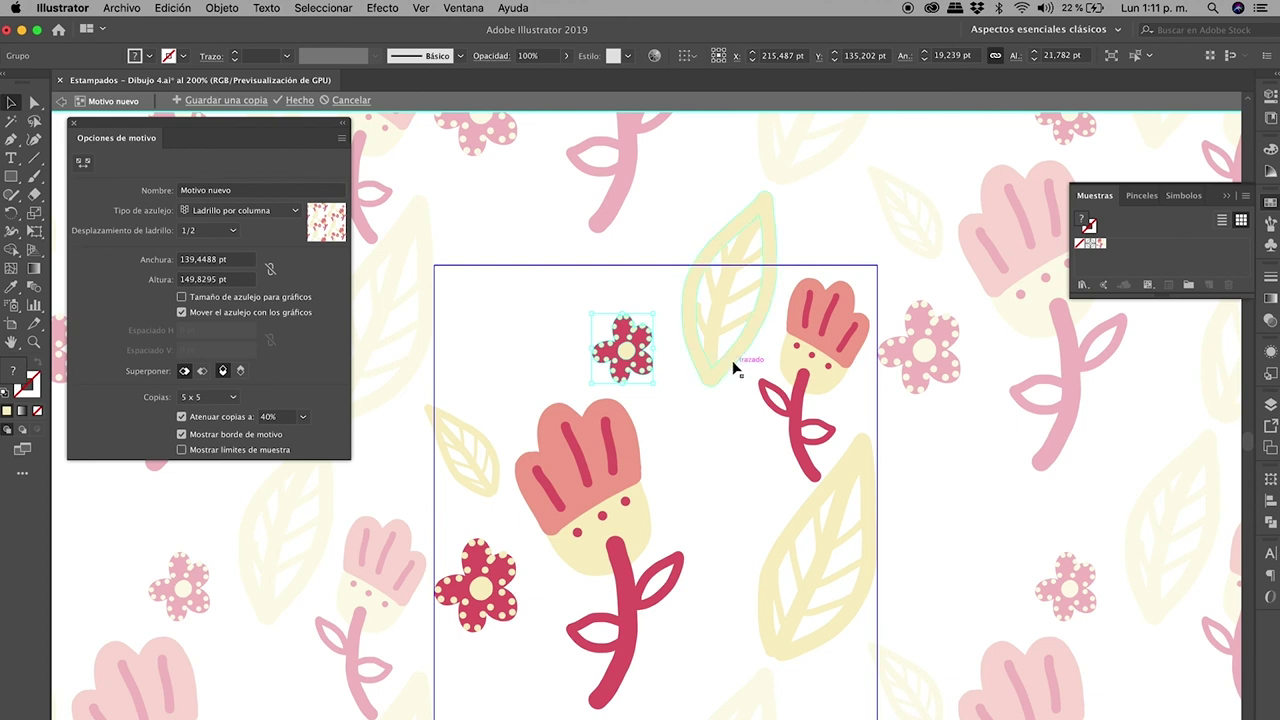
# Rotate the upper leaf 90°, shrink it between the two tulips, and add another dotted flower copy.
pyautogui.moveTo(733, 368); pyautogui.dragTo(735, 483)
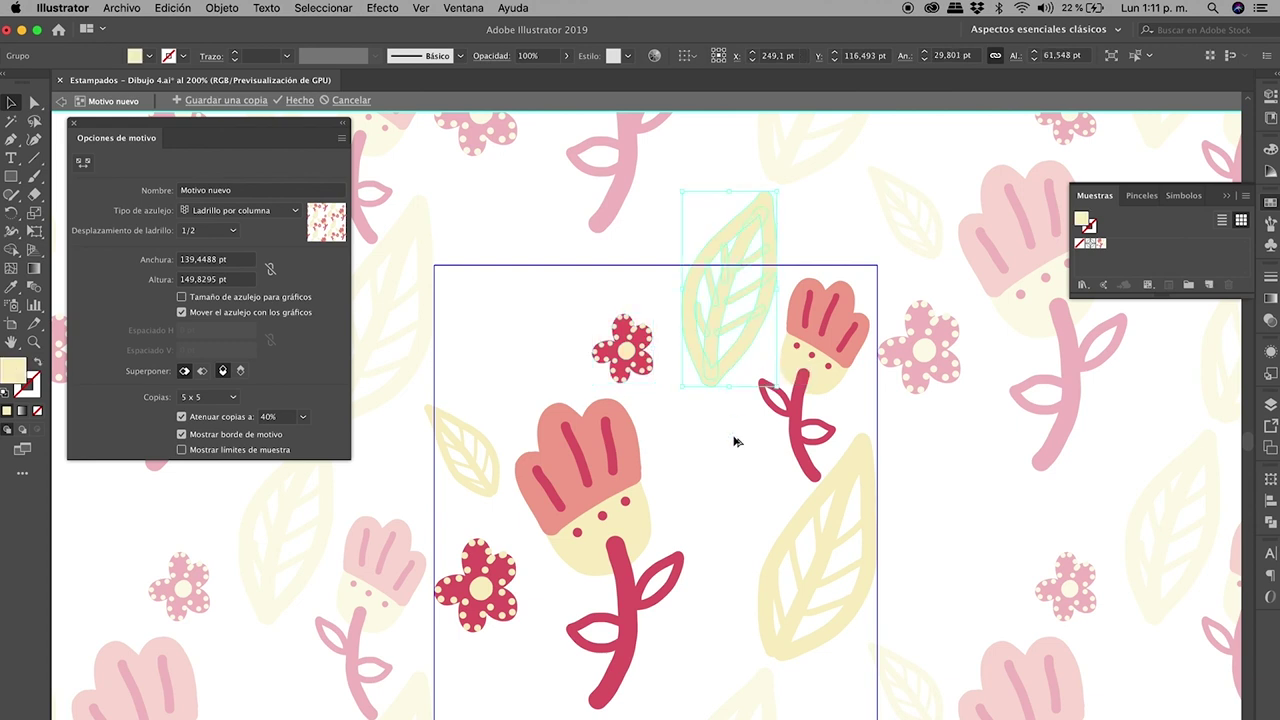
pyautogui.press('e')
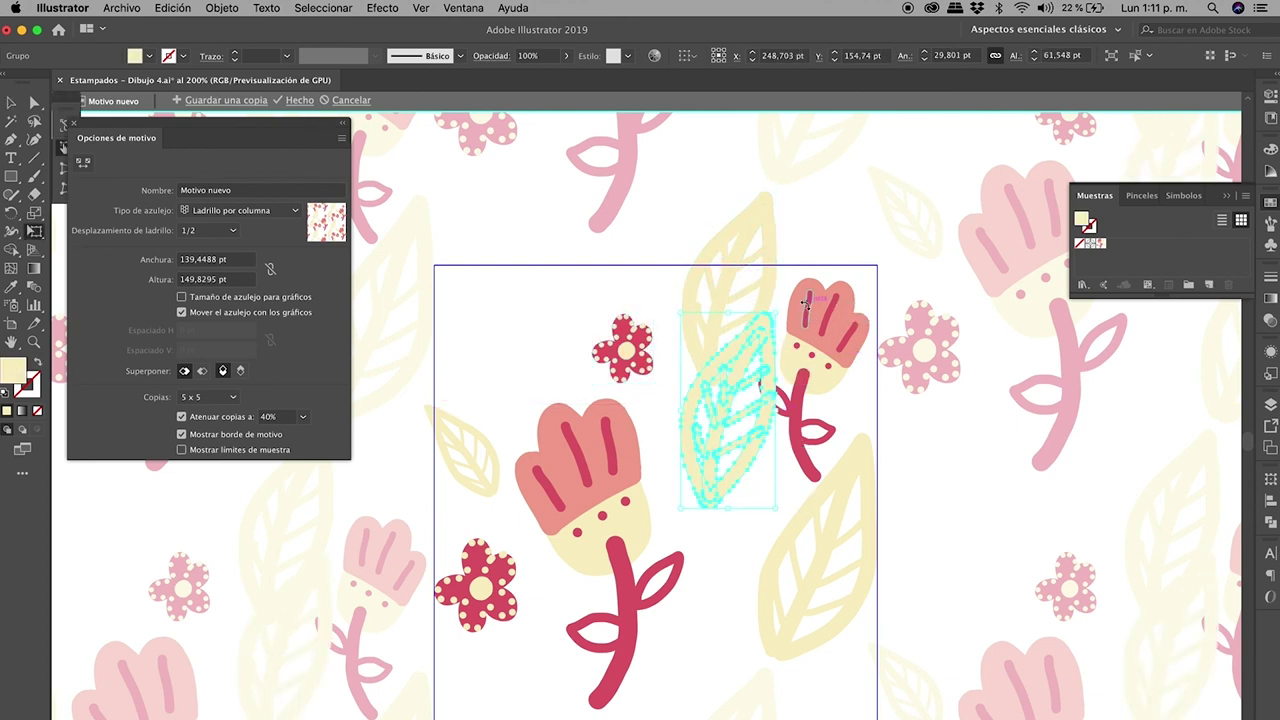
pyautogui.moveTo(805, 303)
pyautogui.mouseDown()
pyautogui.moveTo(611, 393)
pyautogui.moveTo(648, 525)
pyautogui.mouseUp()
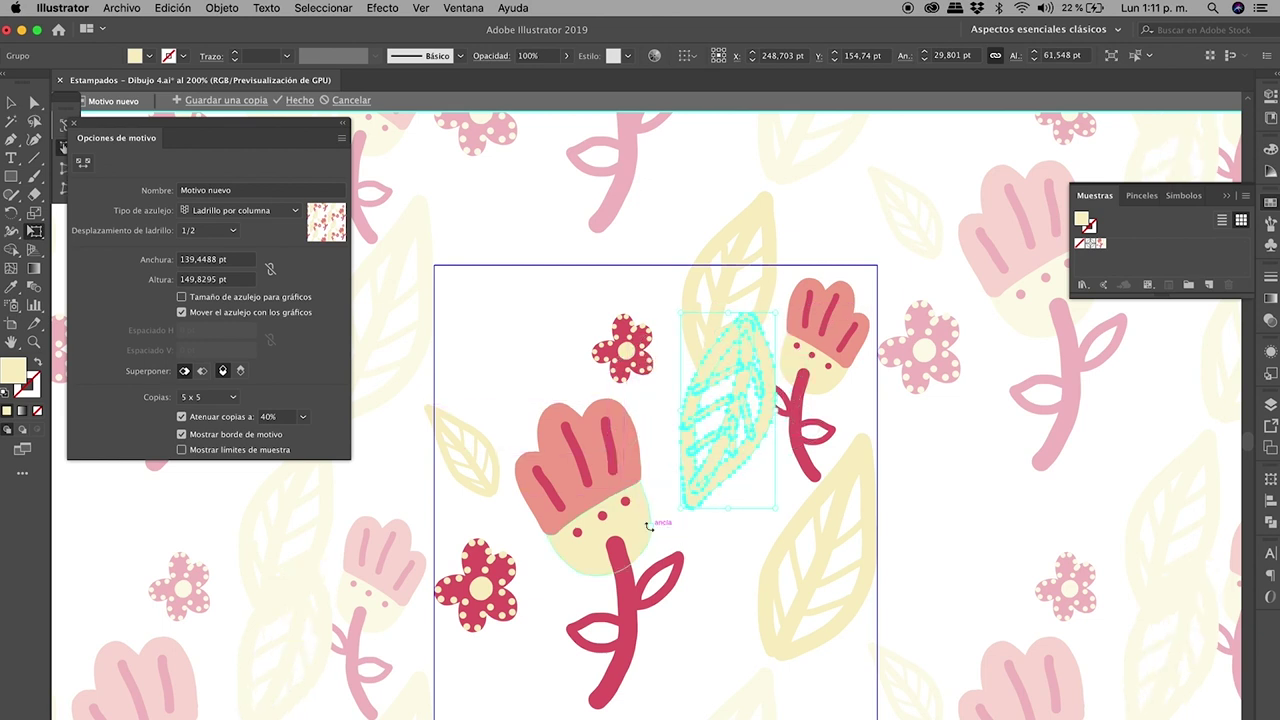
pyautogui.moveTo(755, 360); pyautogui.dragTo(725, 418)
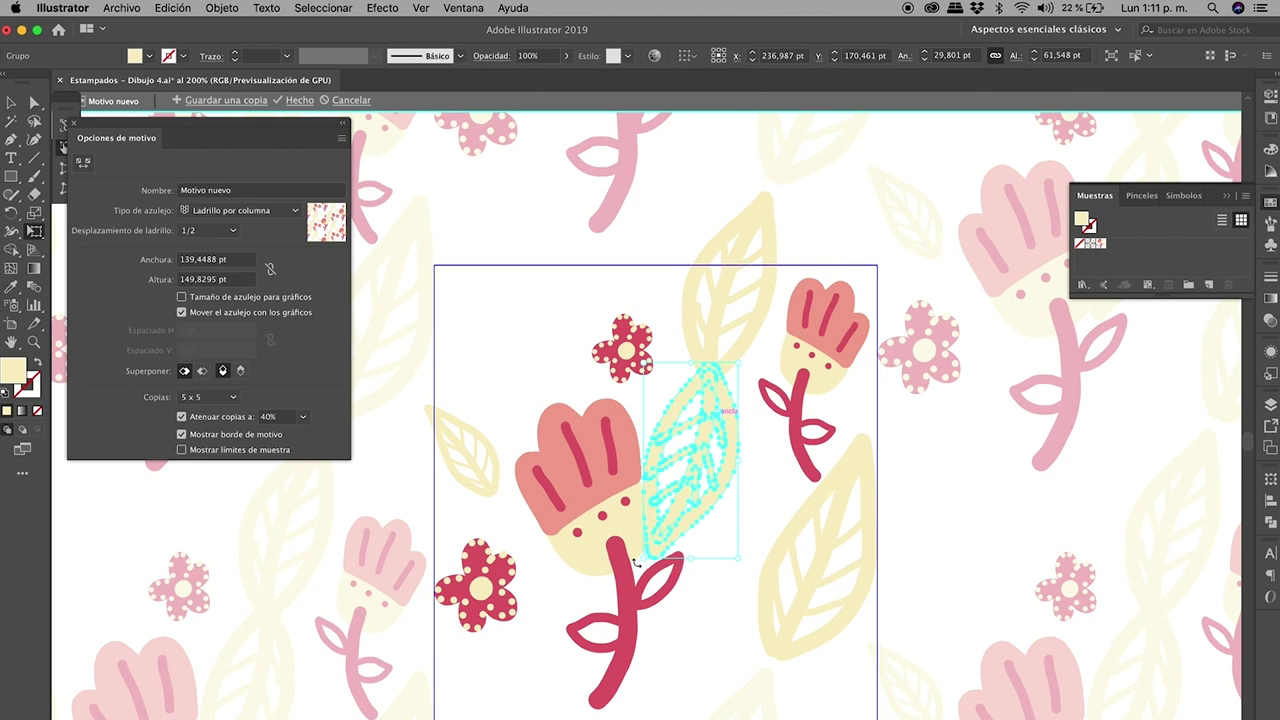
pyautogui.moveTo(644, 556); pyautogui.dragTo(665, 515)
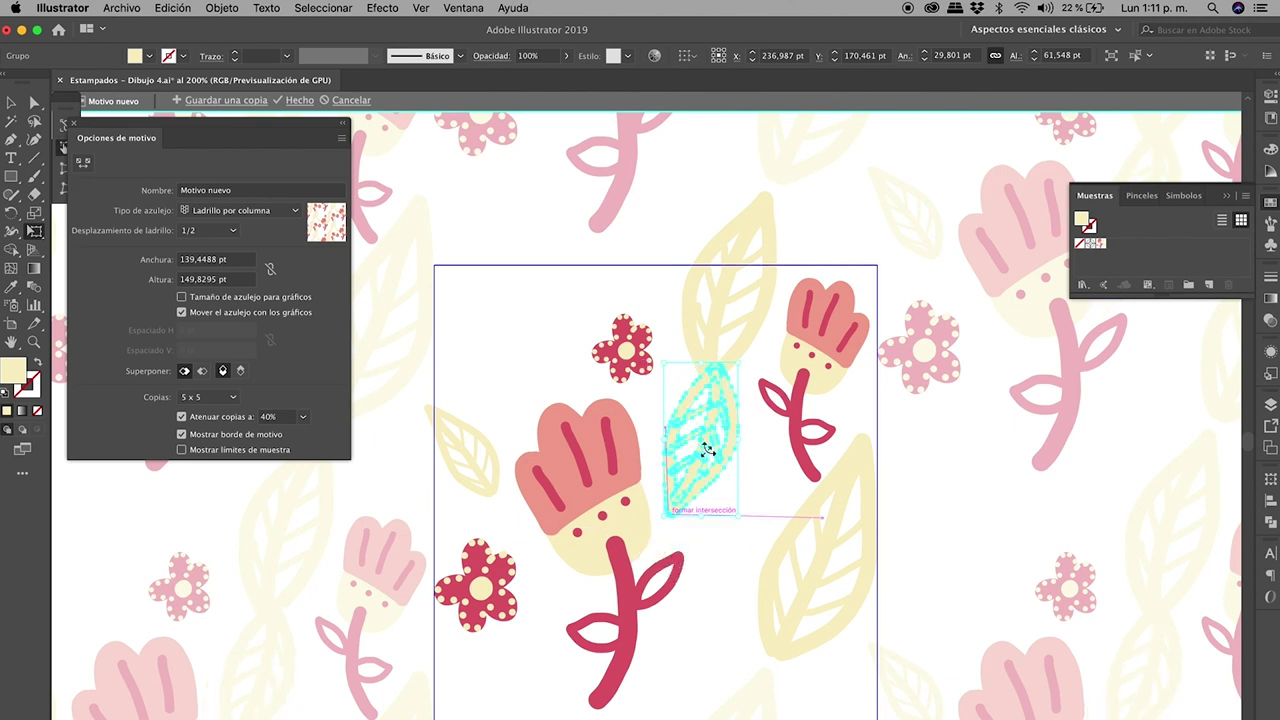
pyautogui.moveTo(731, 443); pyautogui.dragTo(726, 447)
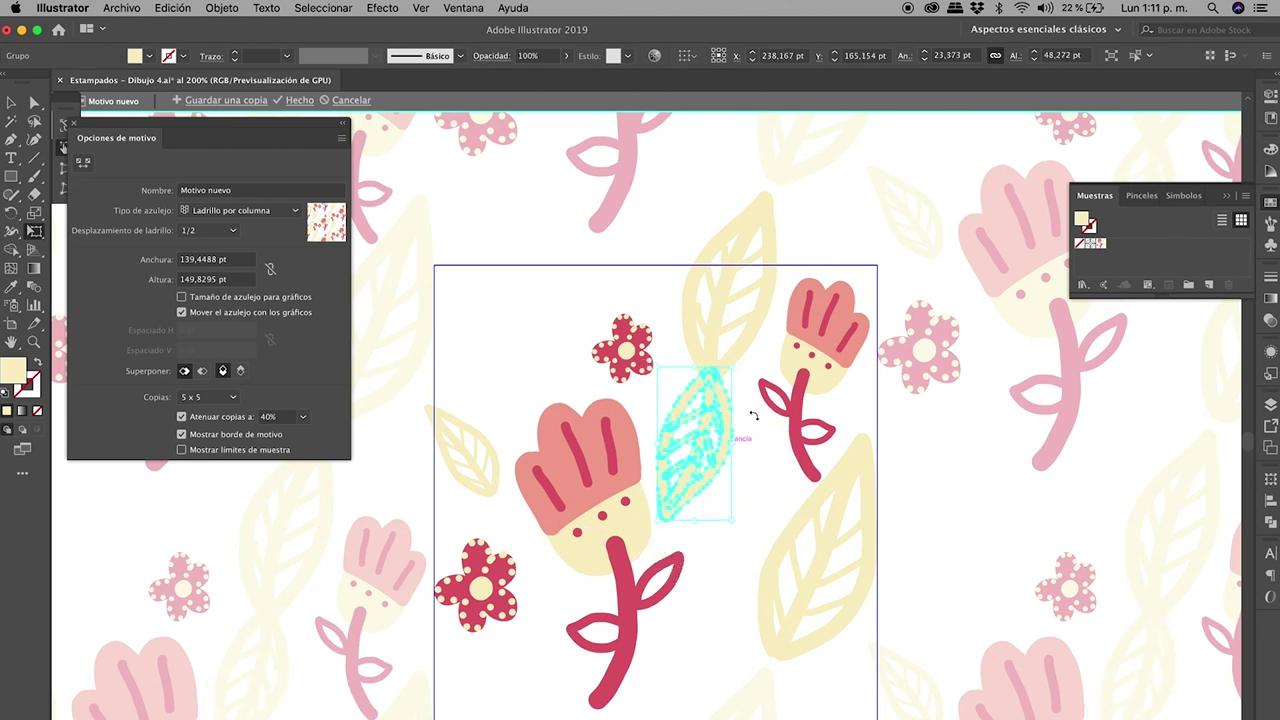
pyautogui.click(756, 413)
pyautogui.moveTo(647, 380); pyautogui.dragTo(729, 393)
# Shift the leaf group up, add a small red flower copy, and place a tulip copy near the tile bottom.
pyautogui.click(757, 448)
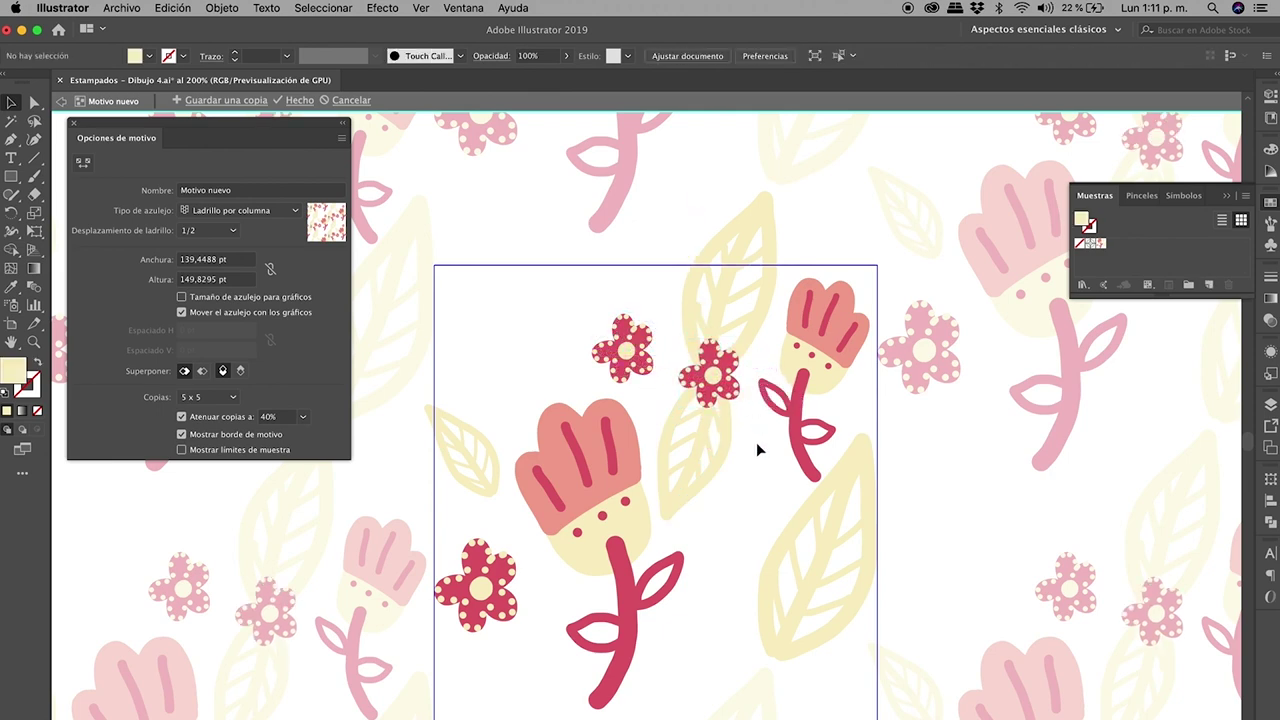
pyautogui.scroll(-1, 756, 442)
pyautogui.scroll(-2, 756, 442)
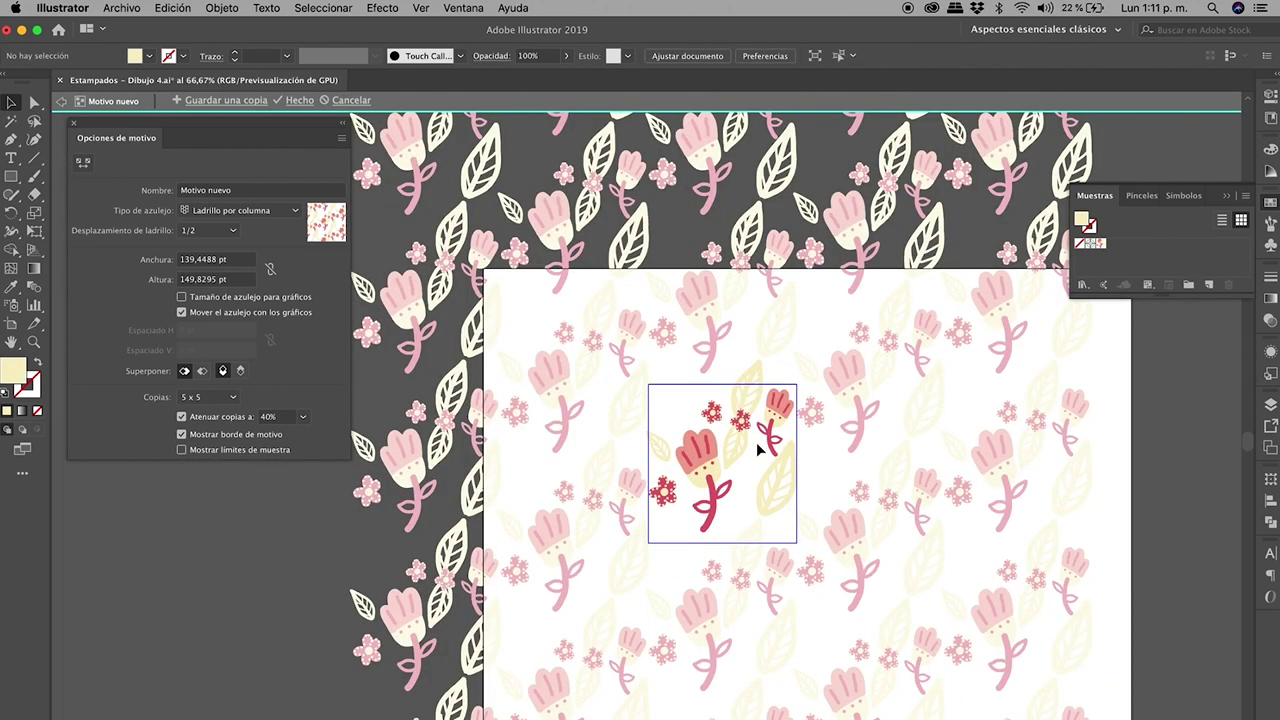
pyautogui.scroll(1, 756, 442)
pyautogui.scroll(1, 756, 442)
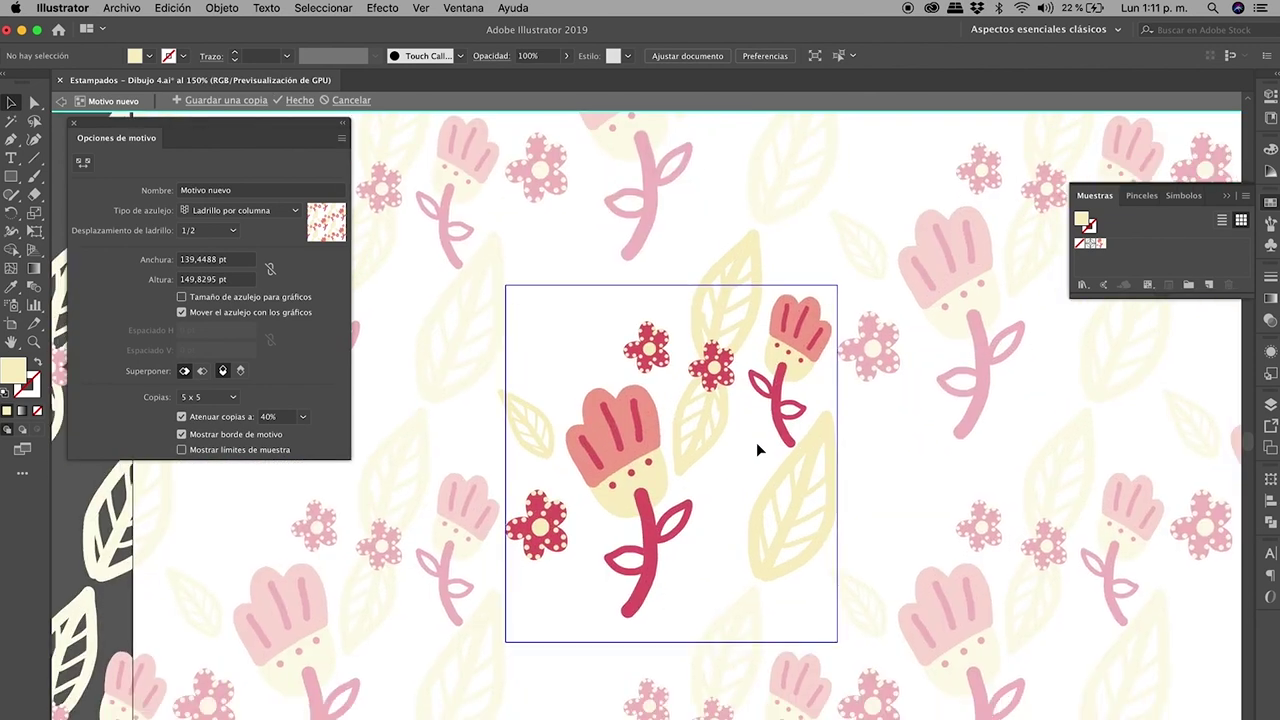
pyautogui.scroll(-2, 756, 442)
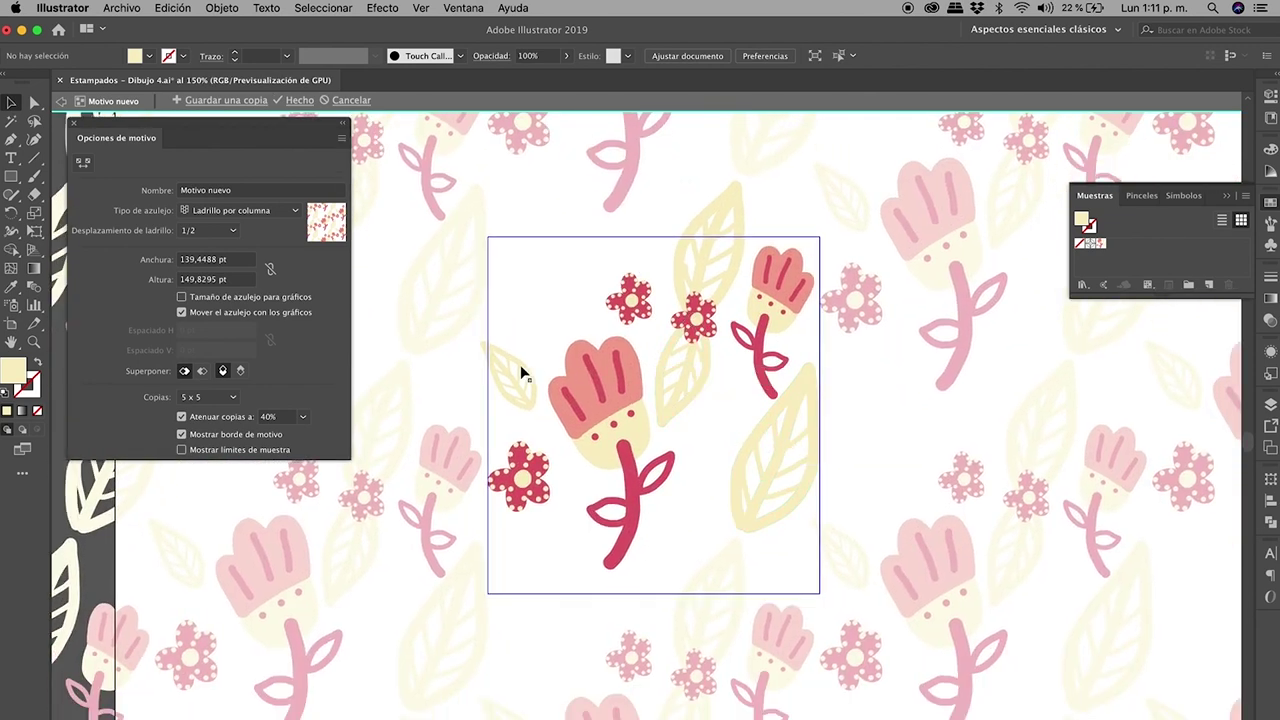
pyautogui.moveTo(519, 372)
pyautogui.mouseDown()
pyautogui.moveTo(530, 282)
pyautogui.moveTo(570, 343)
pyautogui.moveTo(555, 311)
pyautogui.moveTo(581, 312)
pyautogui.moveTo(529, 326)
pyautogui.mouseUp()
pyautogui.click(606, 260)
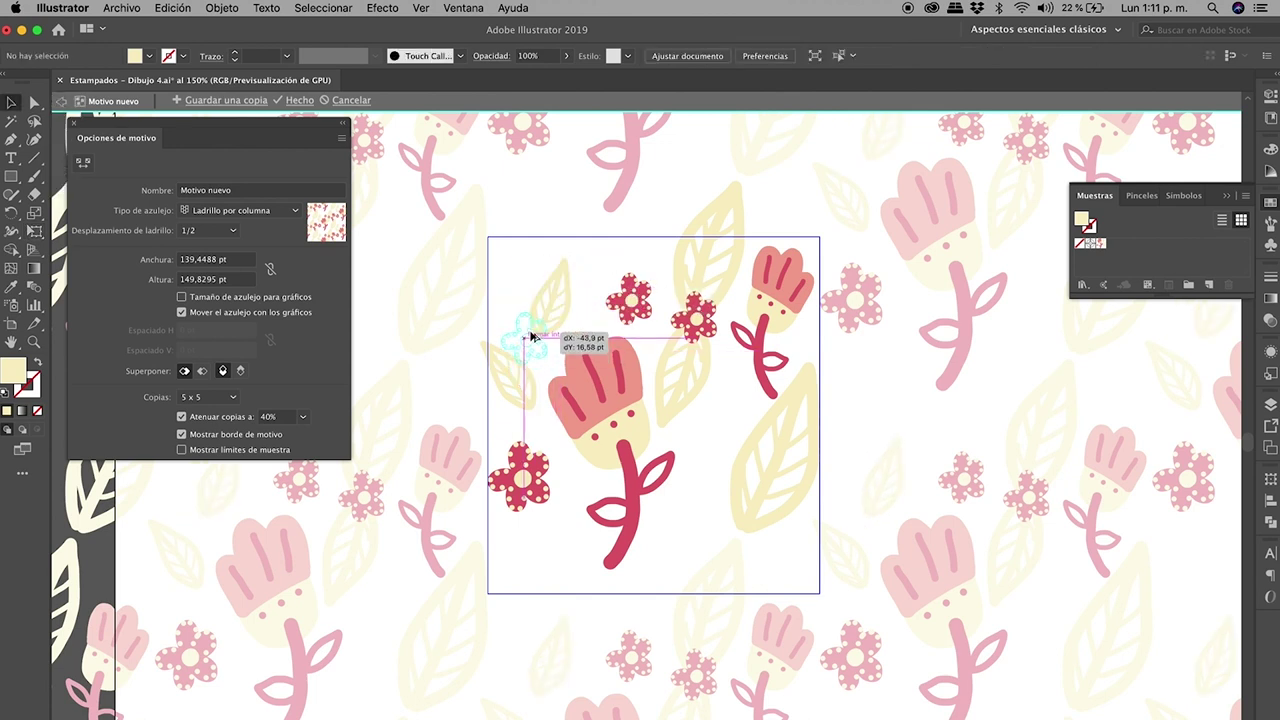
pyautogui.click(591, 248)
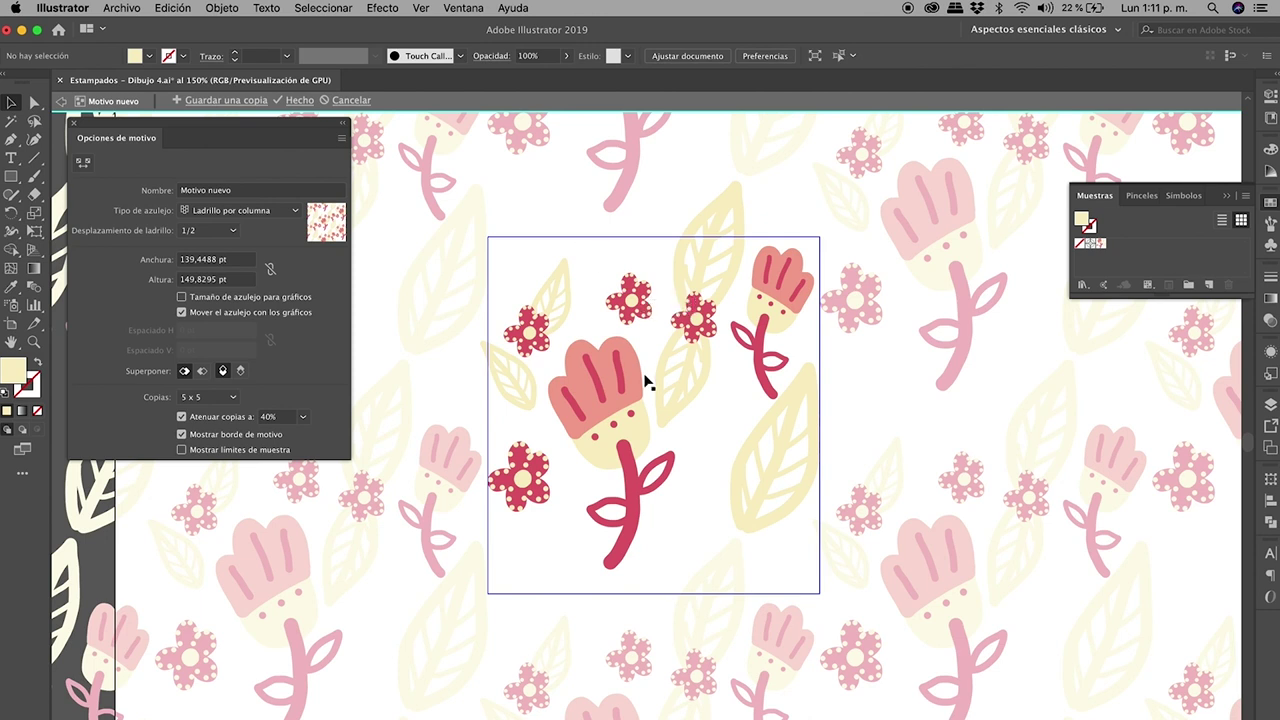
pyautogui.moveTo(777, 360)
pyautogui.mouseDown()
pyautogui.moveTo(808, 597)
pyautogui.moveTo(681, 516)
pyautogui.moveTo(744, 500)
pyautogui.mouseUp()
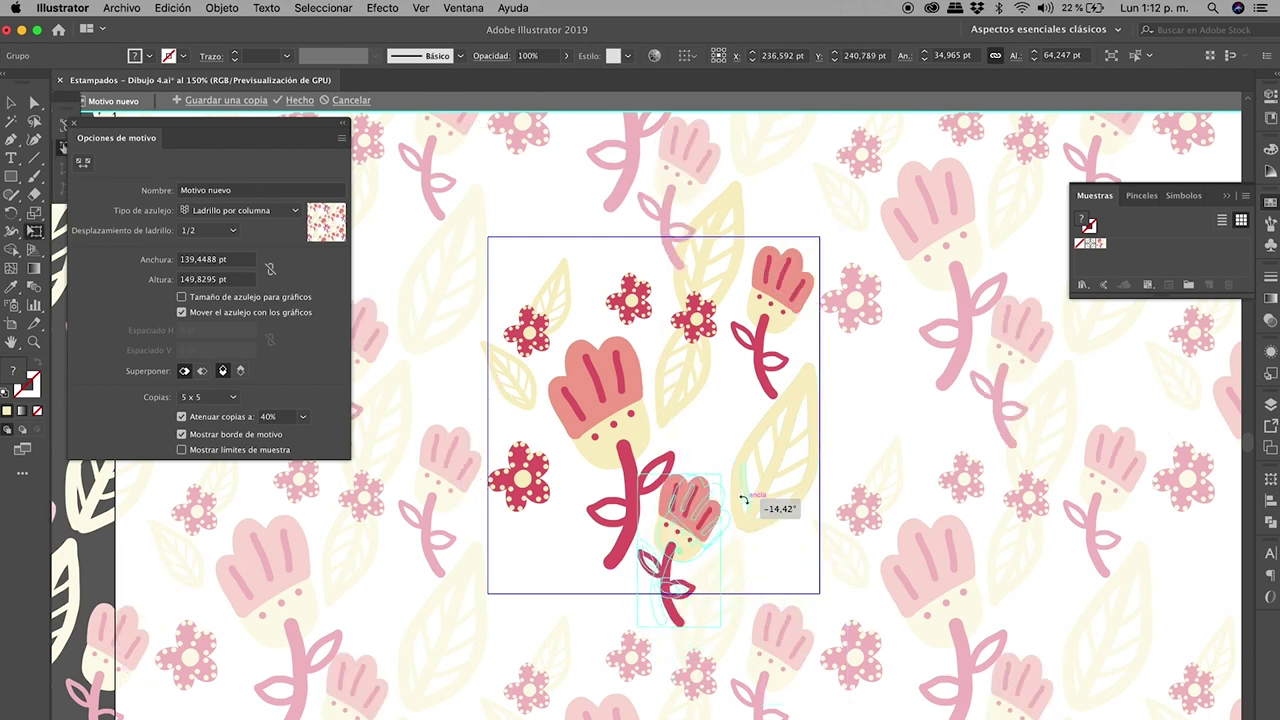
# Move the pale leaf group to the tile's lower left.
pyautogui.press('v')
pyautogui.click(719, 443)
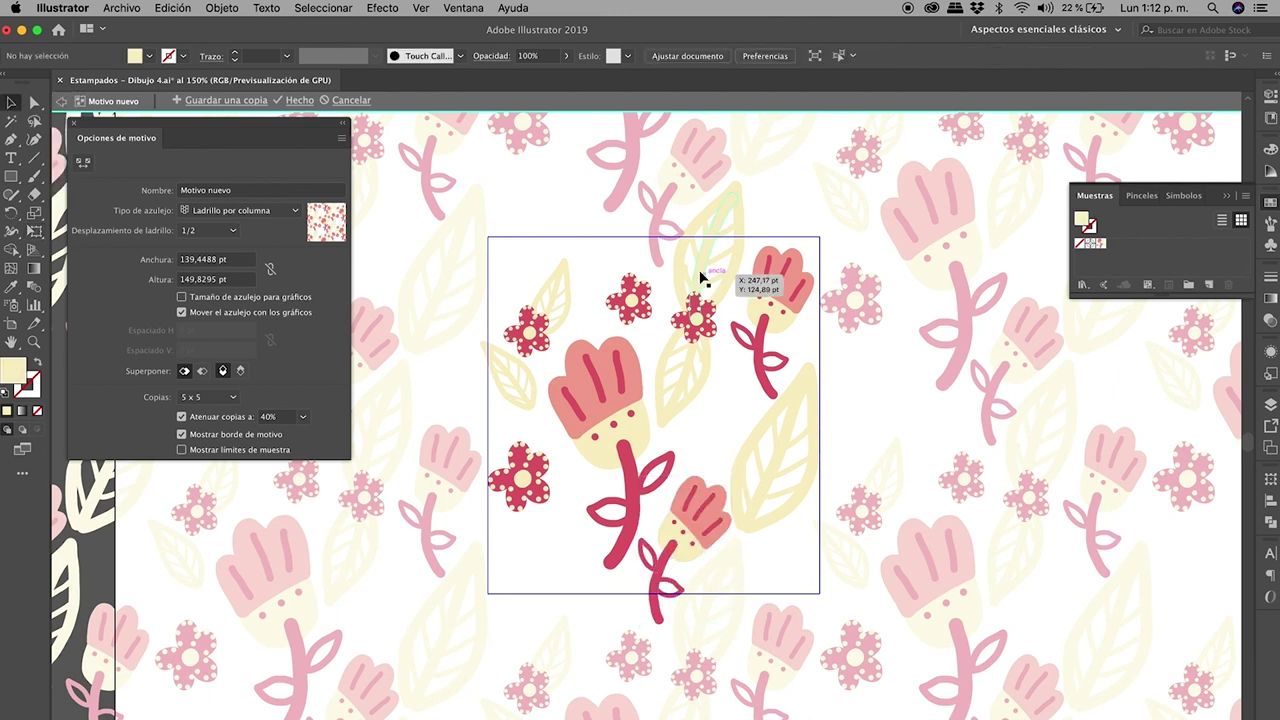
pyautogui.click(698, 352)
pyautogui.moveTo(706, 358)
pyautogui.mouseDown()
pyautogui.moveTo(587, 422)
pyautogui.moveTo(566, 547)
pyautogui.moveTo(566, 515)
pyautogui.moveTo(581, 530)
pyautogui.mouseUp()
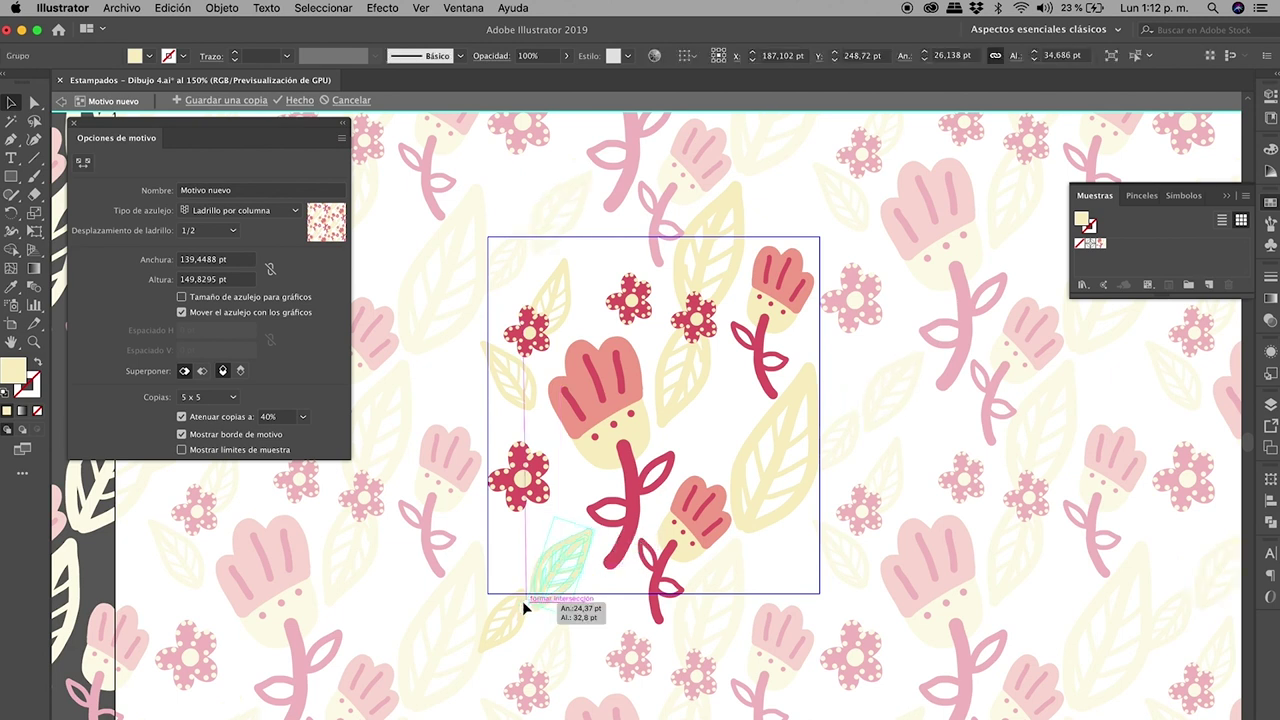
# Lower and steepen one leaf, reposition another pale leaf, and exit pattern editing.
pyautogui.moveTo(511, 603); pyautogui.dragTo(530, 690)
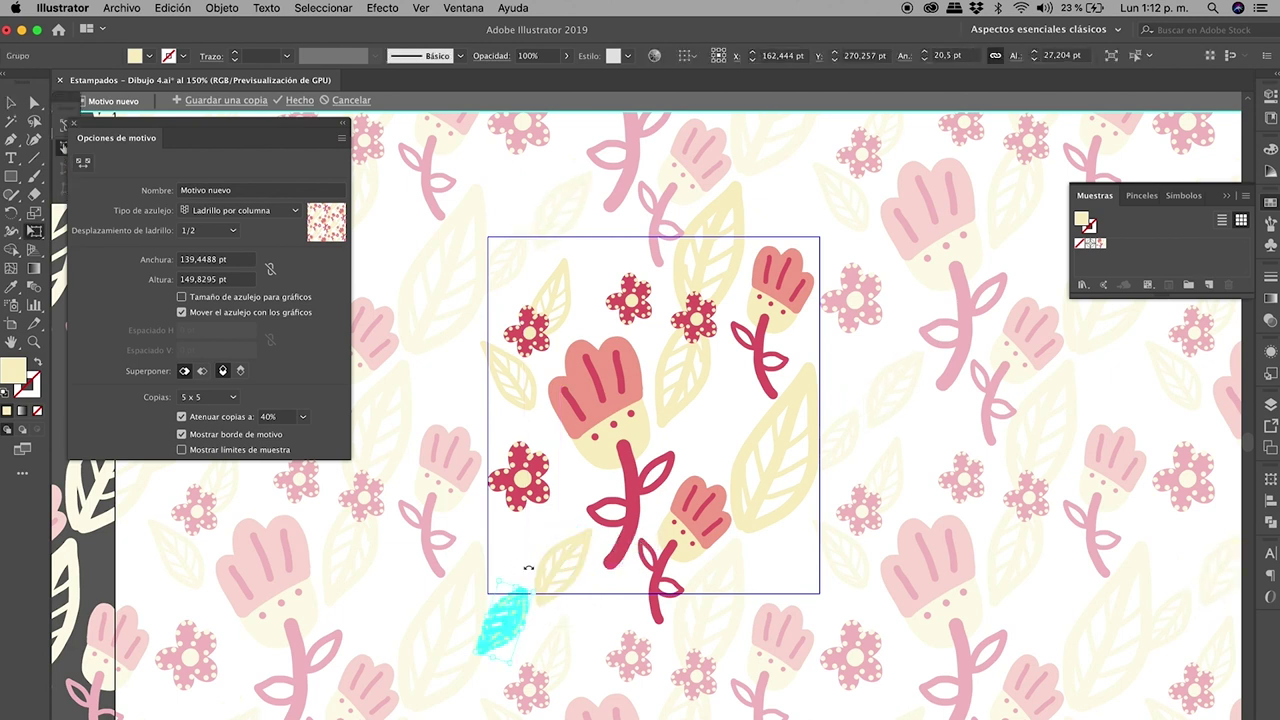
pyautogui.moveTo(526, 568)
pyautogui.mouseDown()
pyautogui.moveTo(546, 628)
pyautogui.moveTo(519, 563)
pyautogui.moveTo(525, 572)
pyautogui.moveTo(563, 525)
pyautogui.mouseUp()
pyautogui.press('v')
pyautogui.click(519, 563)
pyautogui.click(563, 525)
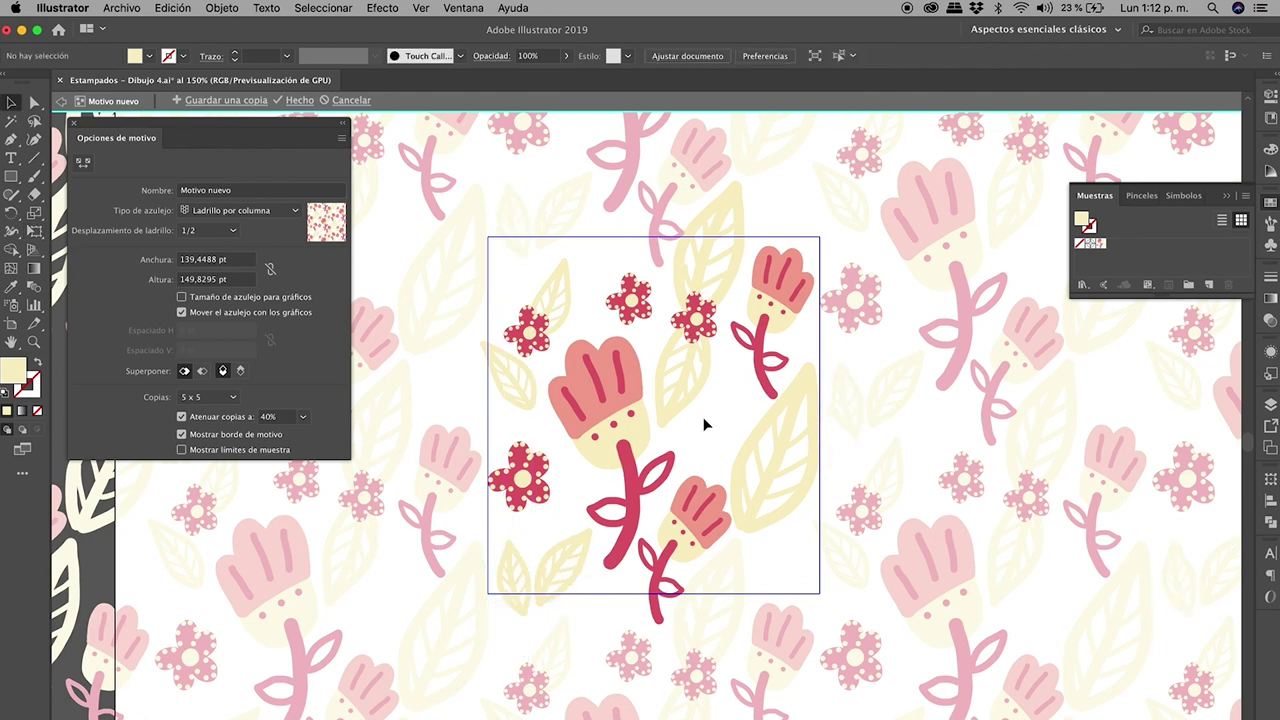
pyautogui.press('Escape')
# Zoom out and move the loose flower motifs off the artboard to the upper left.
pyautogui.press('super+minus')
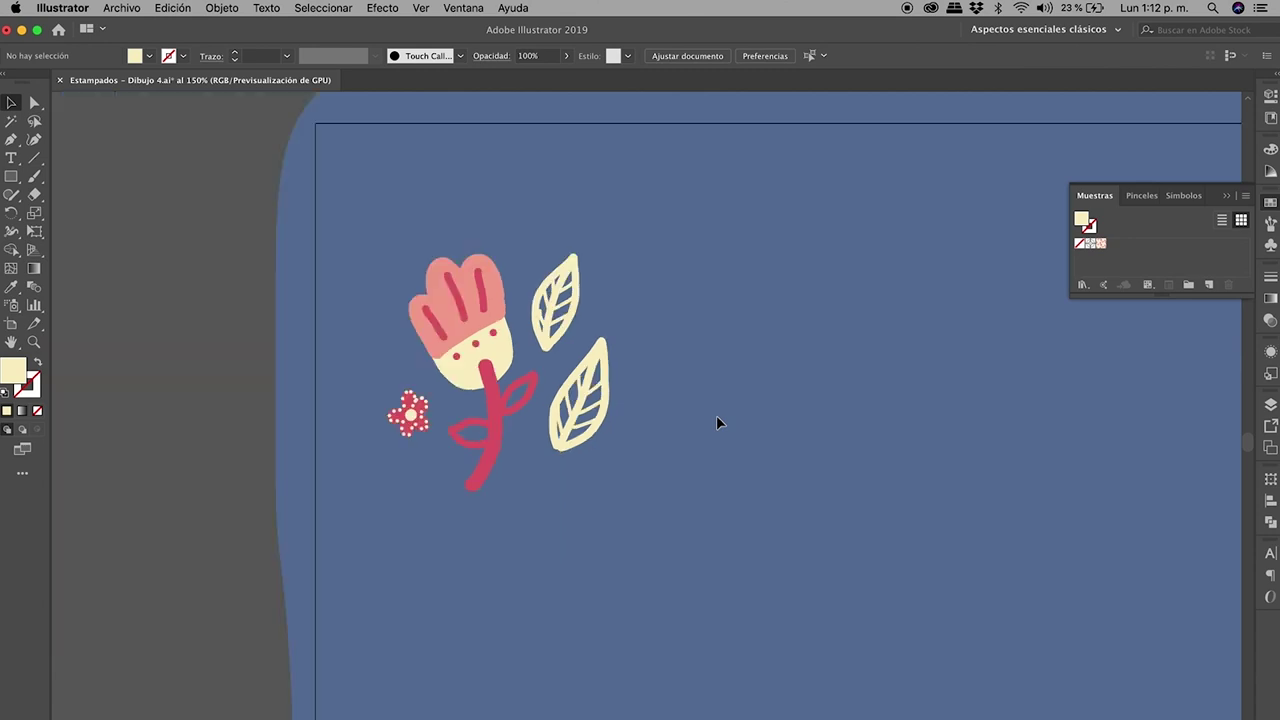
pyautogui.press('super+minus')
pyautogui.scroll(-2, 716, 415)
pyautogui.scroll(-1, 716, 415)
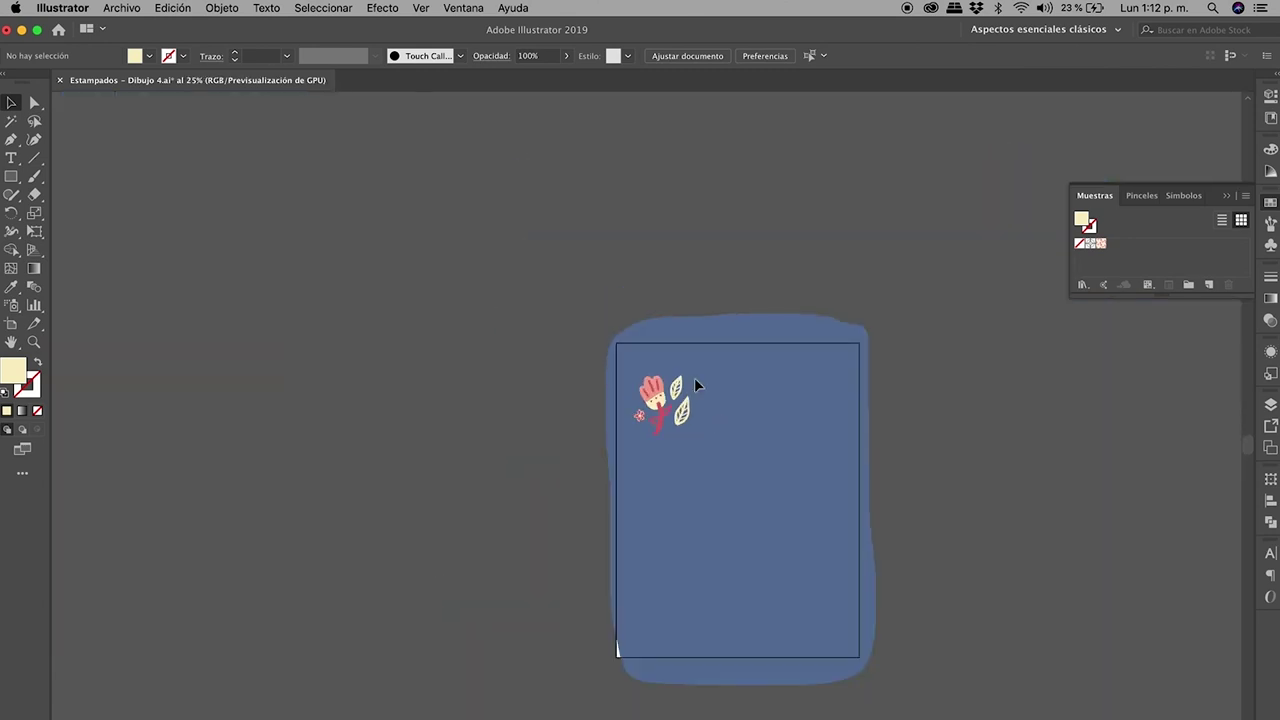
pyautogui.moveTo(691, 381); pyautogui.dragTo(643, 441)
pyautogui.moveTo(684, 390); pyautogui.dragTo(539, 320)
# Draw a rectangle over the artboard and fill it with the new tulip pattern swatch.
pyautogui.press('m')
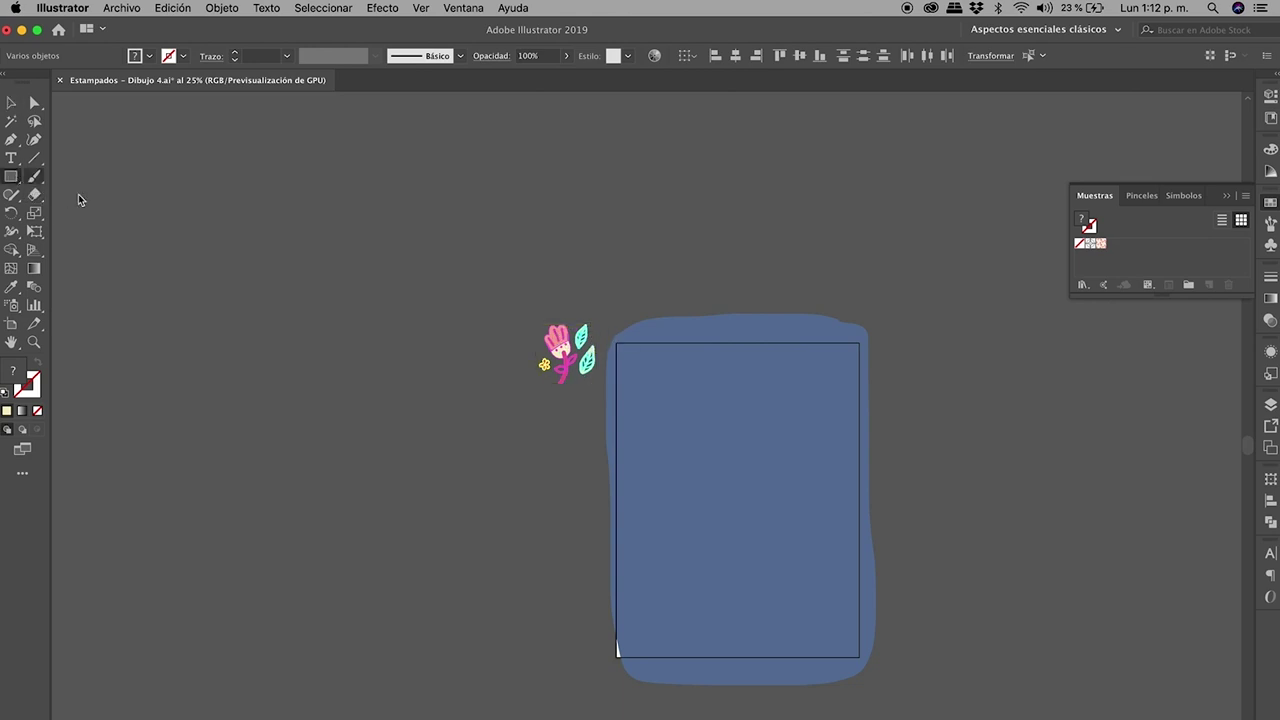
pyautogui.moveTo(626, 352); pyautogui.dragTo(851, 606)
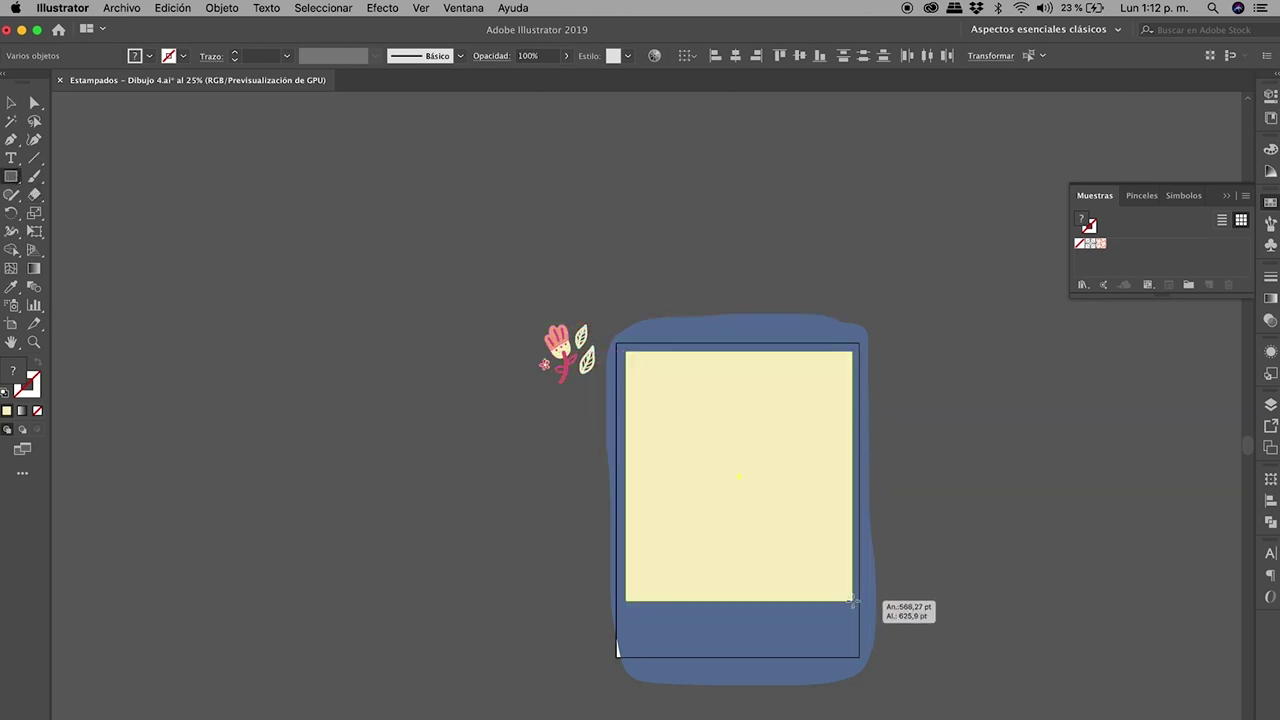
pyautogui.scroll(2, 808, 496)
pyautogui.hscroll(3, 808, 496)
pyautogui.scroll(-2, 808, 496)
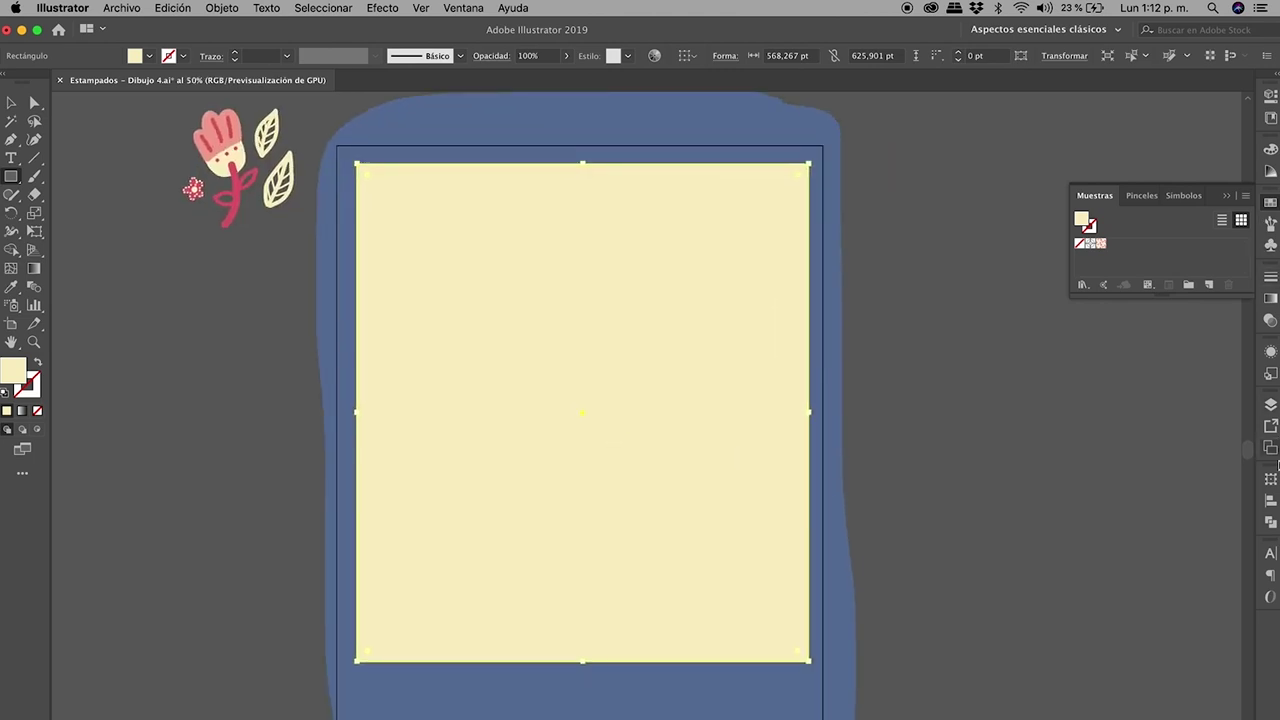
pyautogui.click(1103, 246)
pyautogui.press('v')
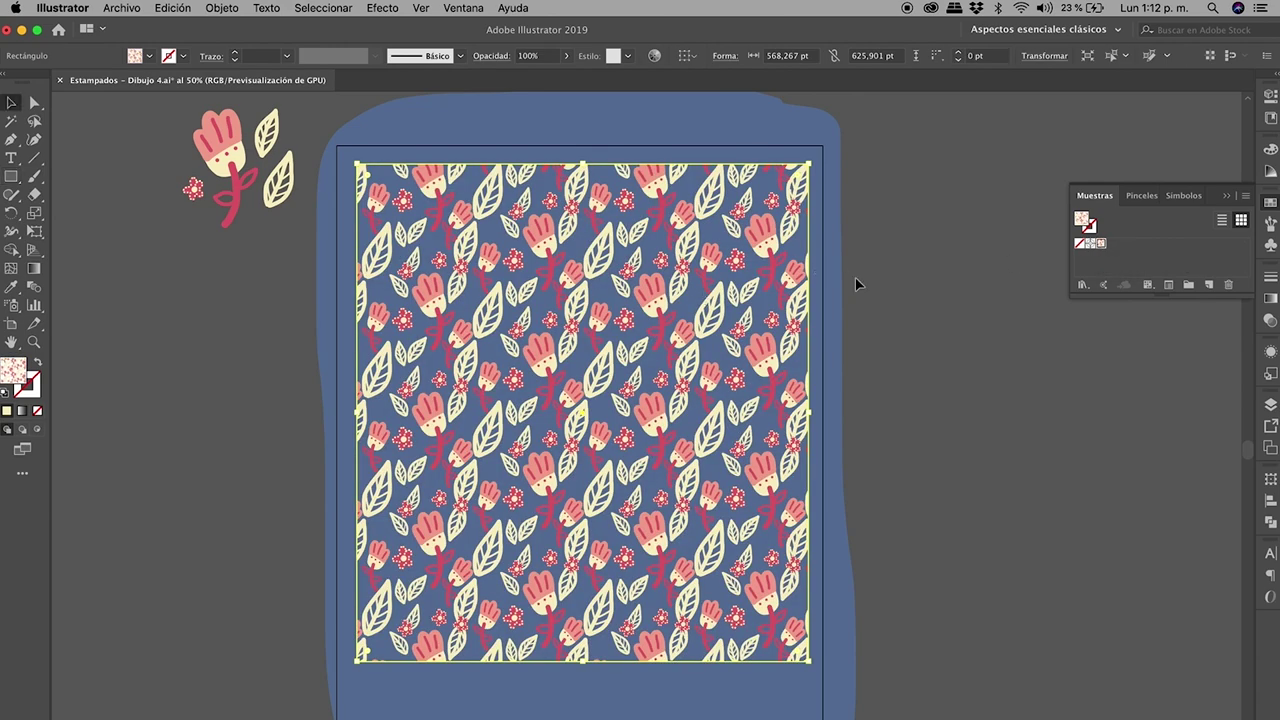
pyautogui.click(857, 283)
pyautogui.scroll(1, 652, 358)
pyautogui.scroll(2, 652, 358)
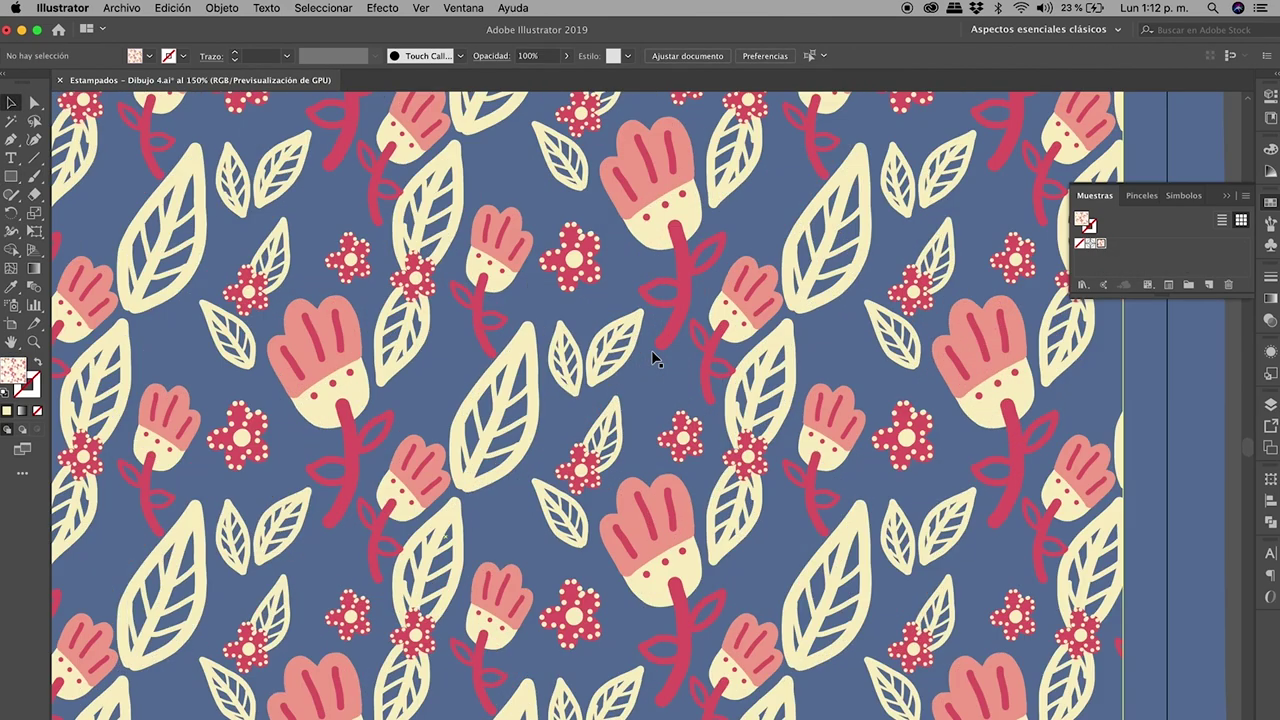
pyautogui.scroll(1, 652, 358)
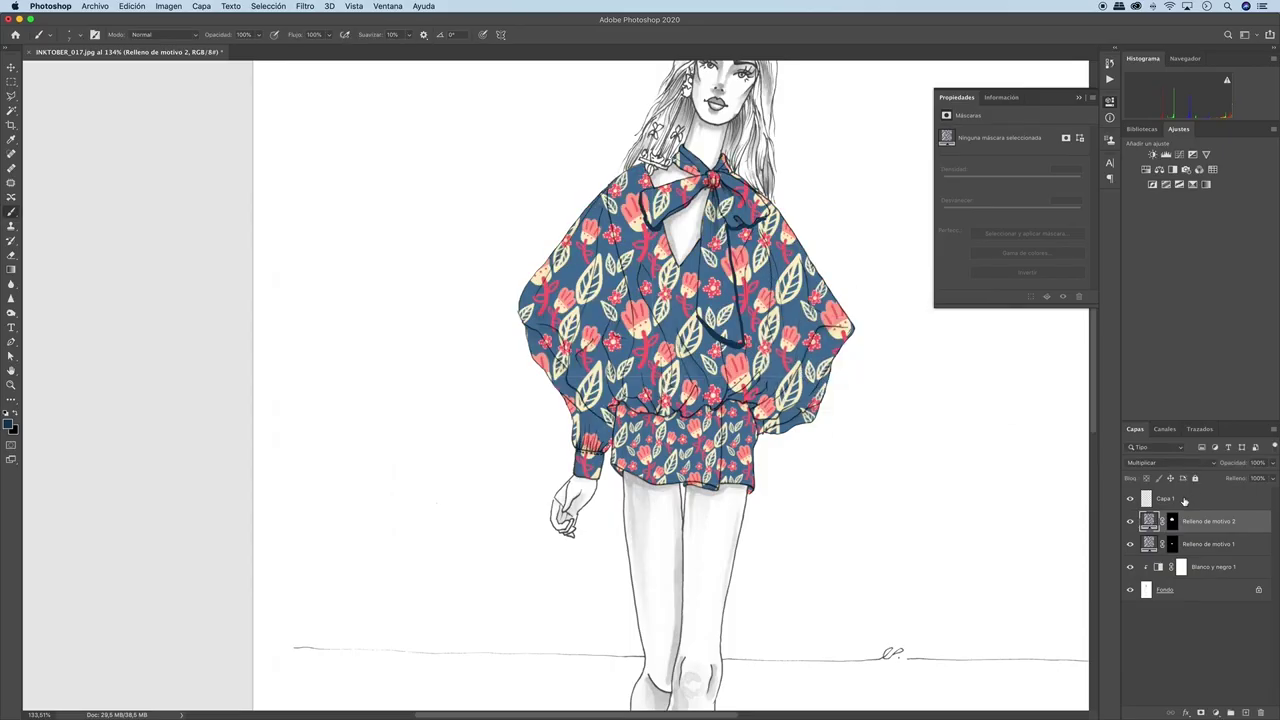
# On Capa 1, brush small dark shadow marks near the right sleeve.
pyautogui.click(1184, 500)
pyautogui.scroll(3, 749, 285)
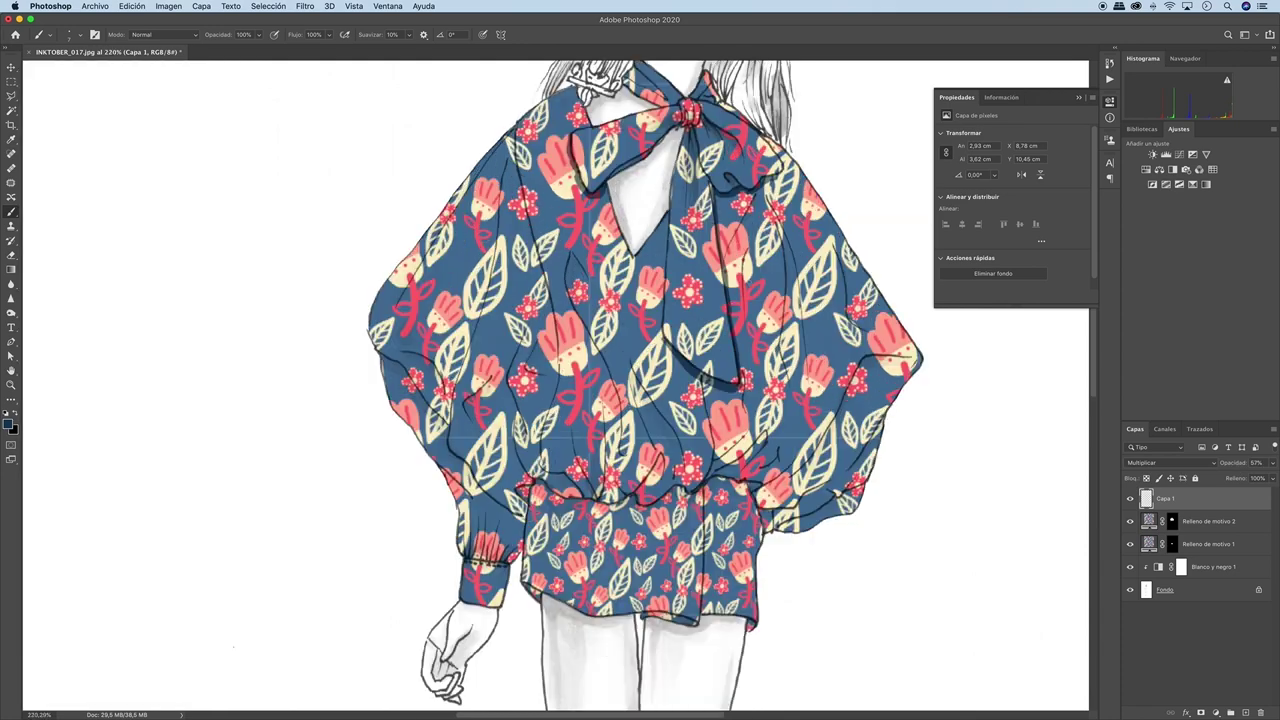
pyautogui.scroll(5, 800, 400)
pyautogui.rightClick(782, 372)
pyautogui.press('Escape')
pyautogui.moveTo(800, 520)
pyautogui.mouseDown()
pyautogui.moveTo(760, 590)
pyautogui.moveTo(858, 472)
pyautogui.mouseUp()
# Brush dark shadow strokes down toward the waistband and up toward the collar.
pyautogui.scroll(-2, 785, 540)
pyautogui.rightClick(727, 534)
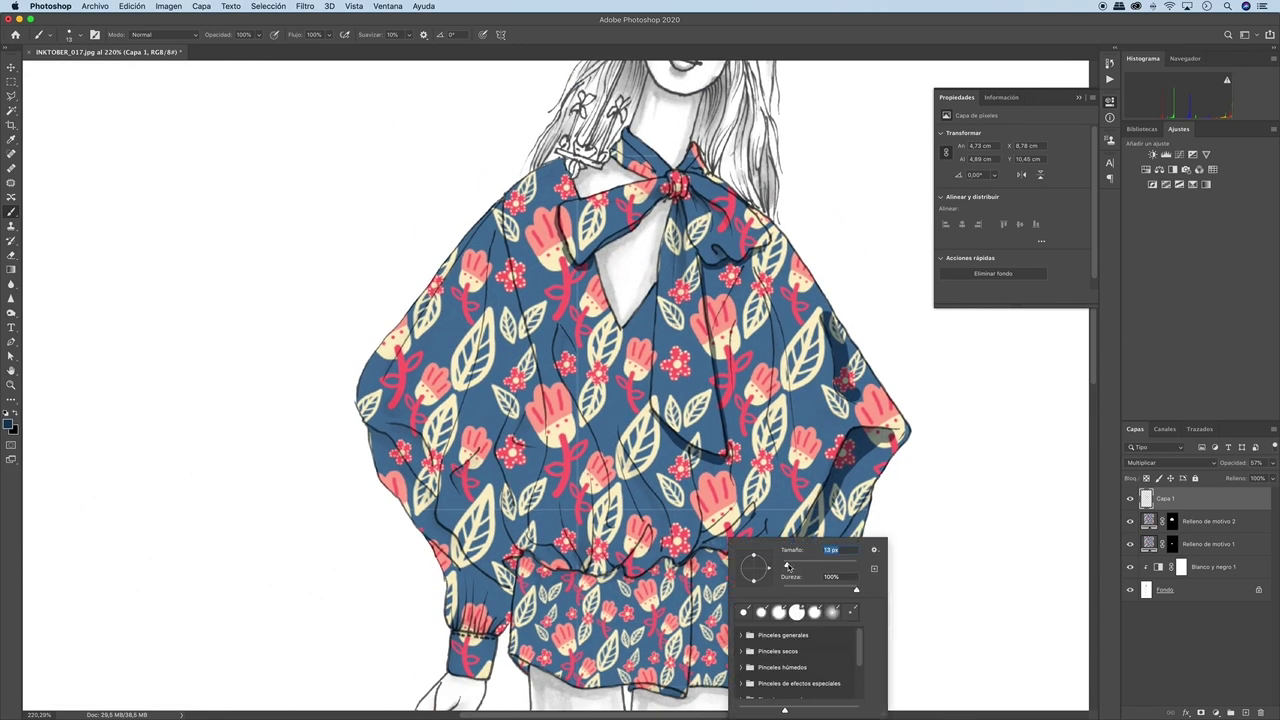
pyautogui.scroll(-2, 727, 534)
pyautogui.press('Escape')
pyautogui.scroll(5, 665, 600)
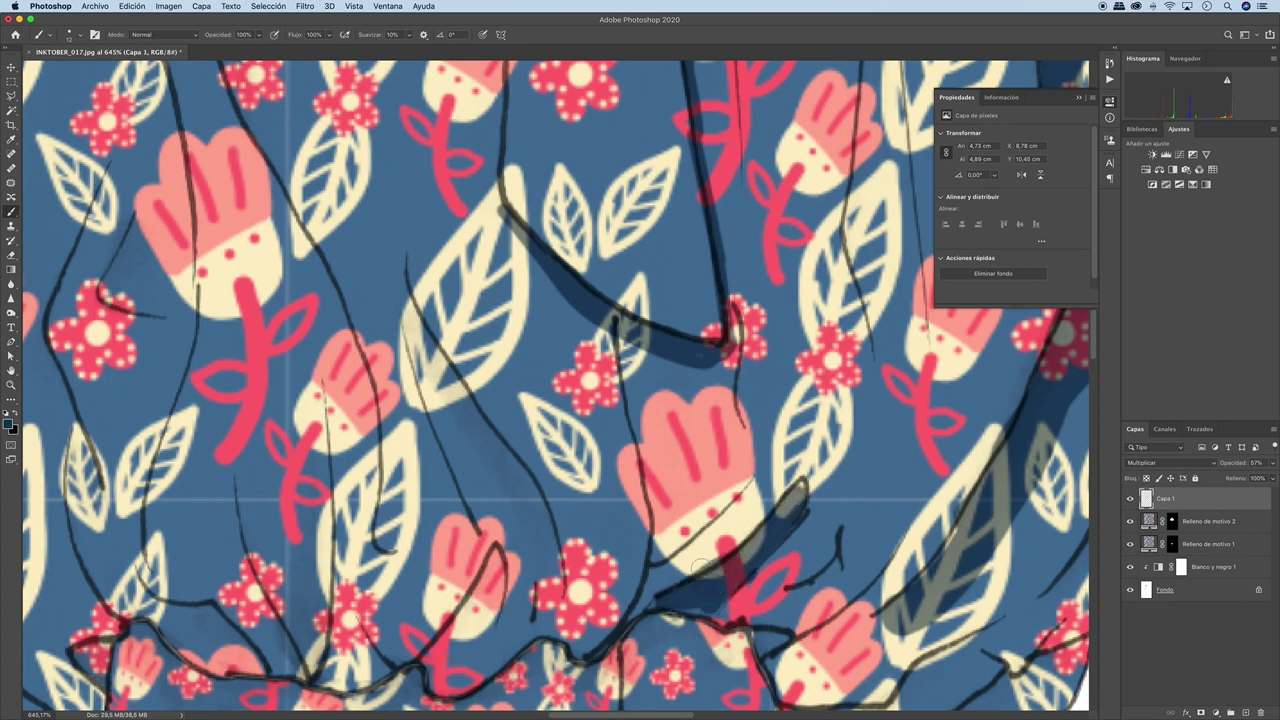
pyautogui.scroll(-3, 670, 480)
pyautogui.moveTo(549, 491); pyautogui.dragTo(490, 600)
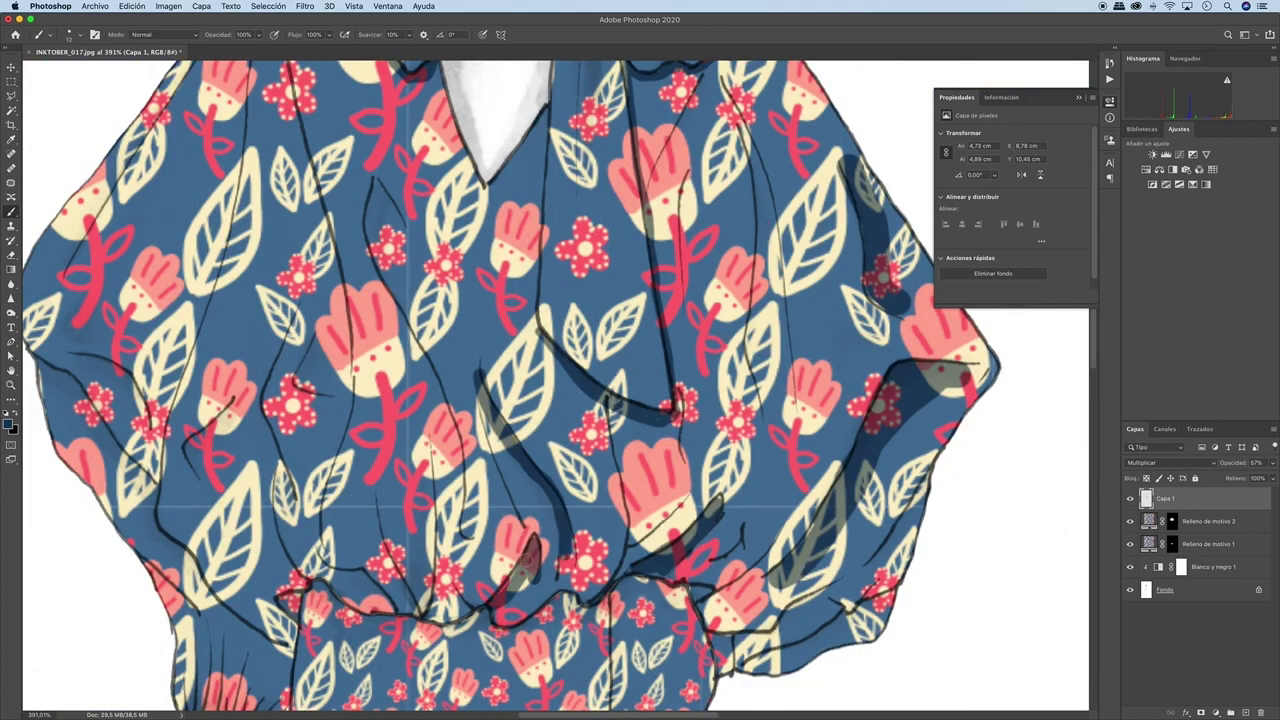
pyautogui.moveTo(466, 524)
pyautogui.mouseDown()
pyautogui.moveTo(372, 192)
pyautogui.moveTo(440, 388)
pyautogui.moveTo(464, 520)
pyautogui.mouseUp()
# Erase part of a shadow stroke, then repaint a shadow along the left sleeve.
pyautogui.press('e')
pyautogui.rightClick(380, 380)
pyautogui.press('Escape')
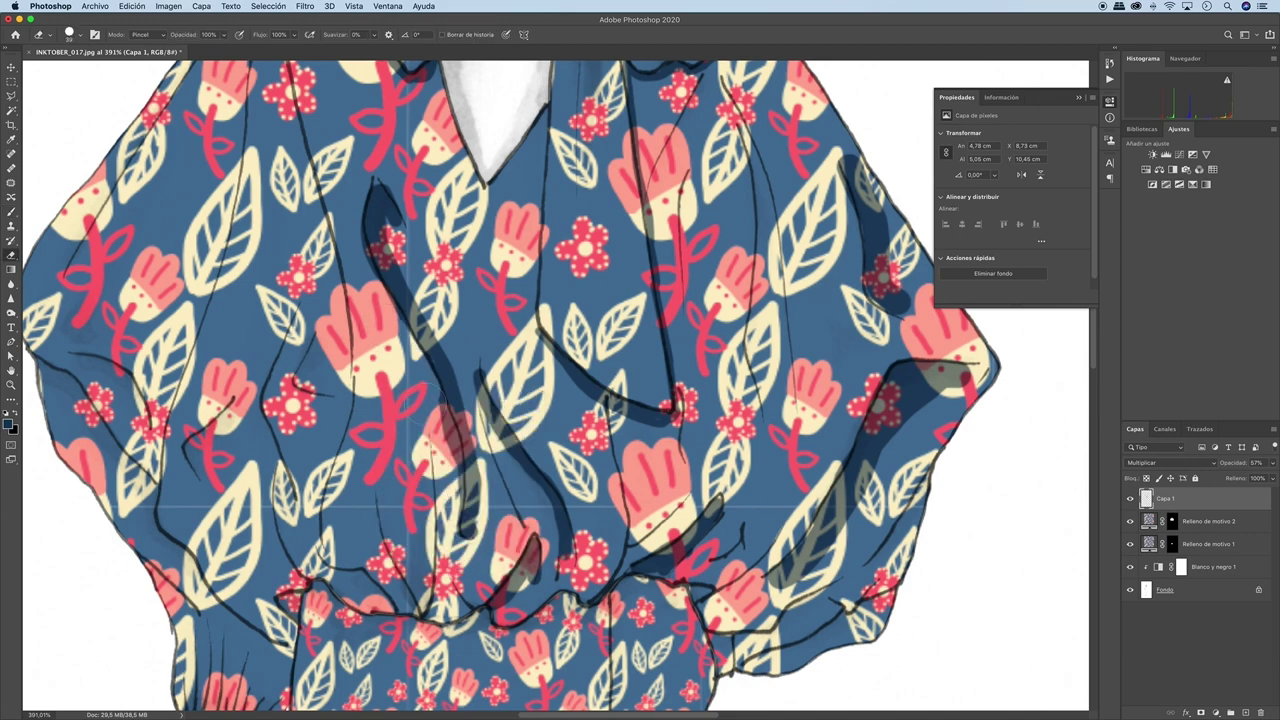
pyautogui.moveTo(440, 395); pyautogui.dragTo(460, 490)
pyautogui.scroll(-5, 404, 380)
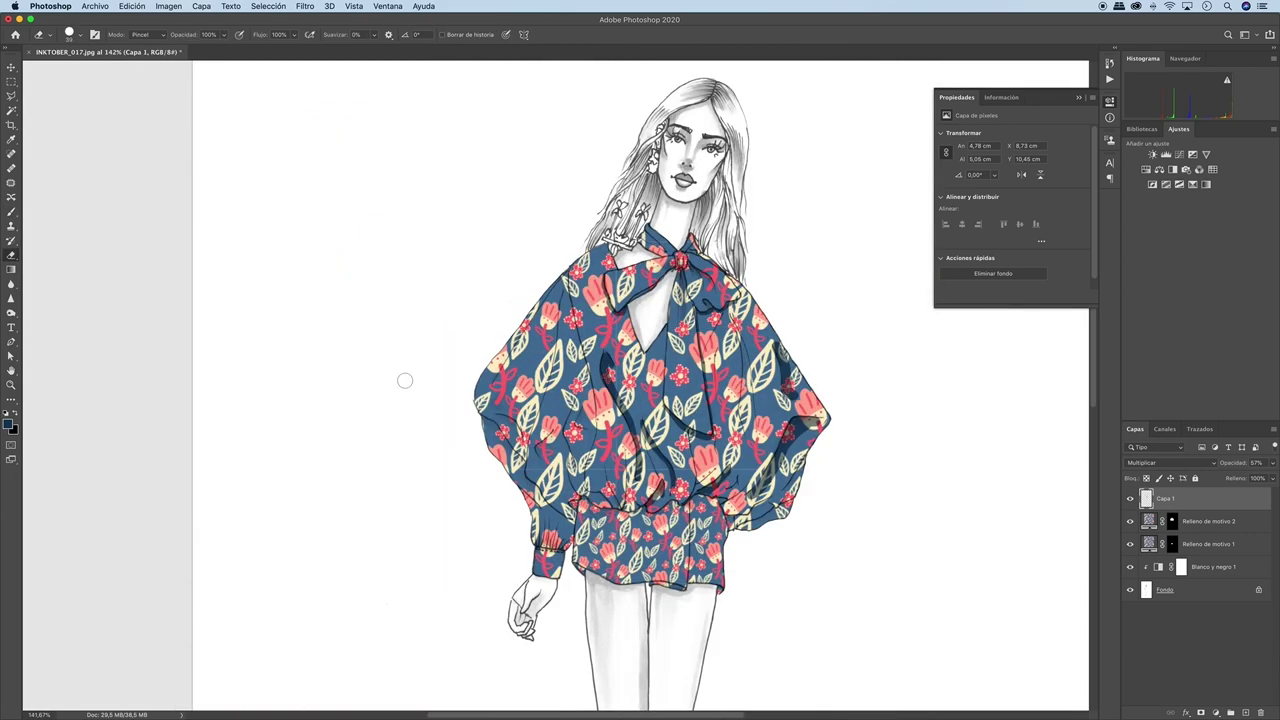
pyautogui.press('b')
pyautogui.scroll(3, 522, 487)
pyautogui.moveTo(540, 485)
pyautogui.mouseDown()
pyautogui.moveTo(530, 495)
pyautogui.moveTo(460, 385)
pyautogui.mouseUp()
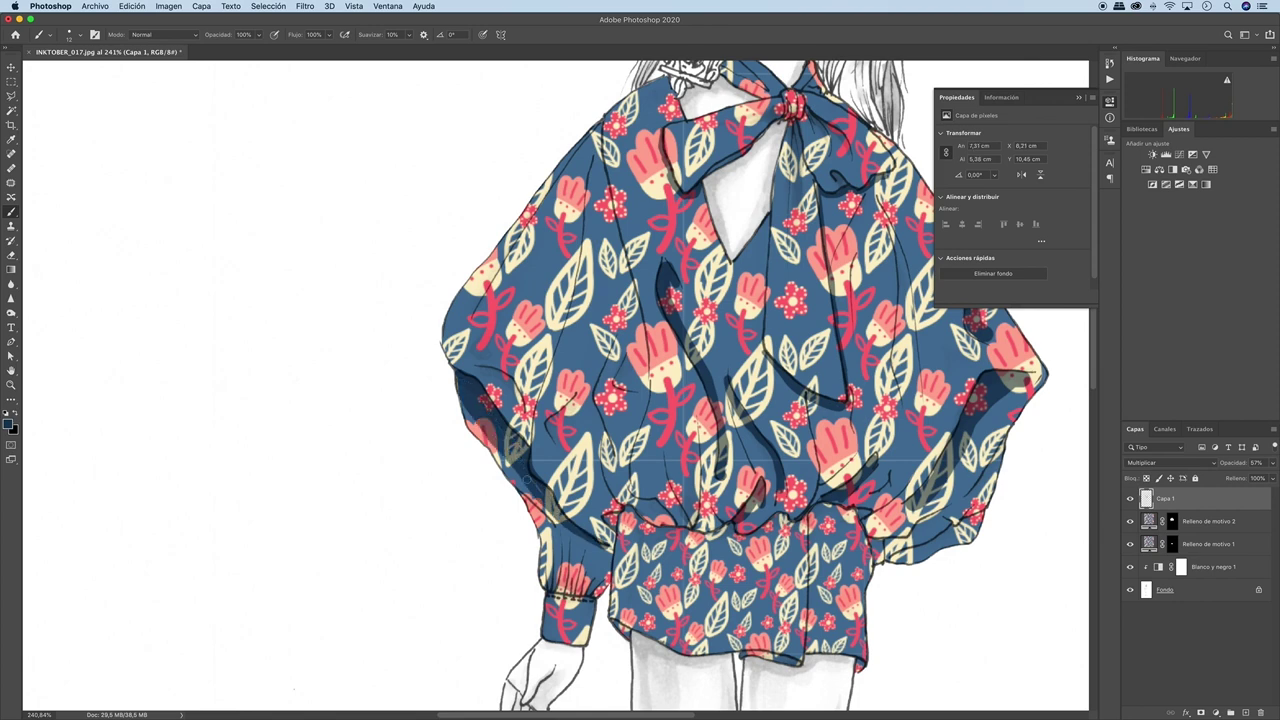
# With the freehand Lasso, outline and fill a dark shadow along the shoulder.
pyautogui.scroll(4, 550, 380)
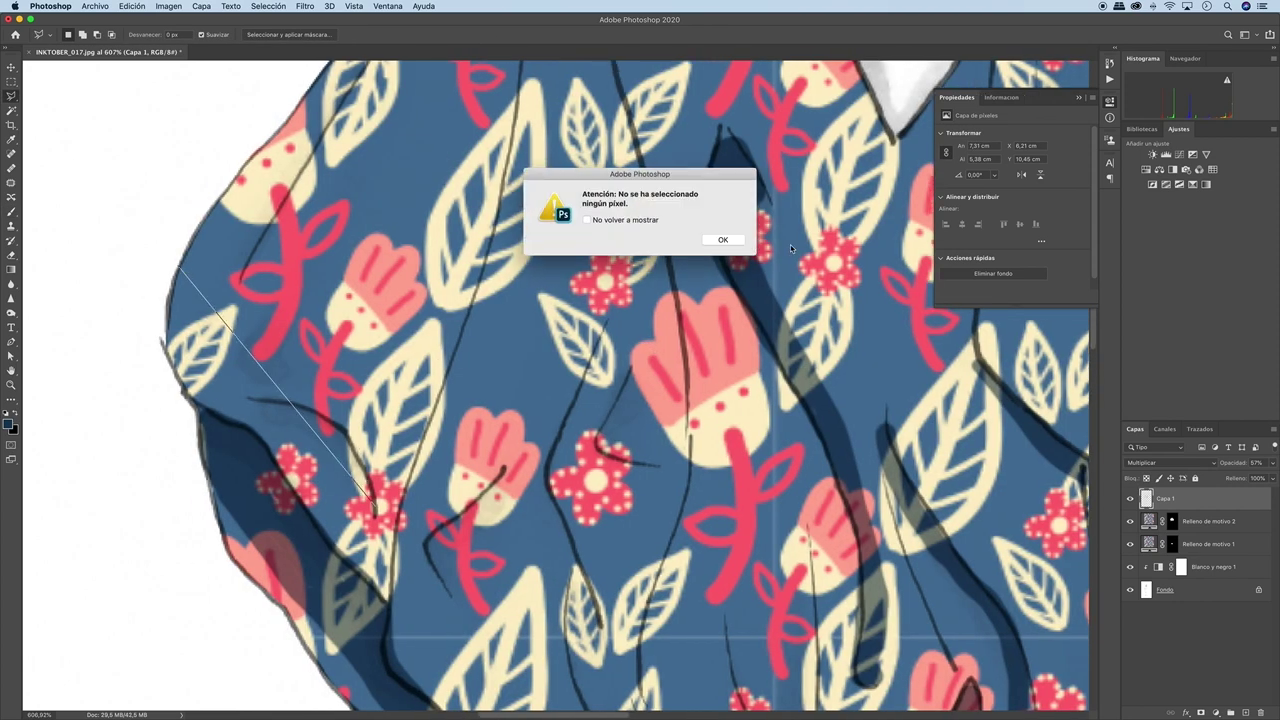
pyautogui.press('Escape')
pyautogui.rightClick(11, 96)
pyautogui.click(60, 94)
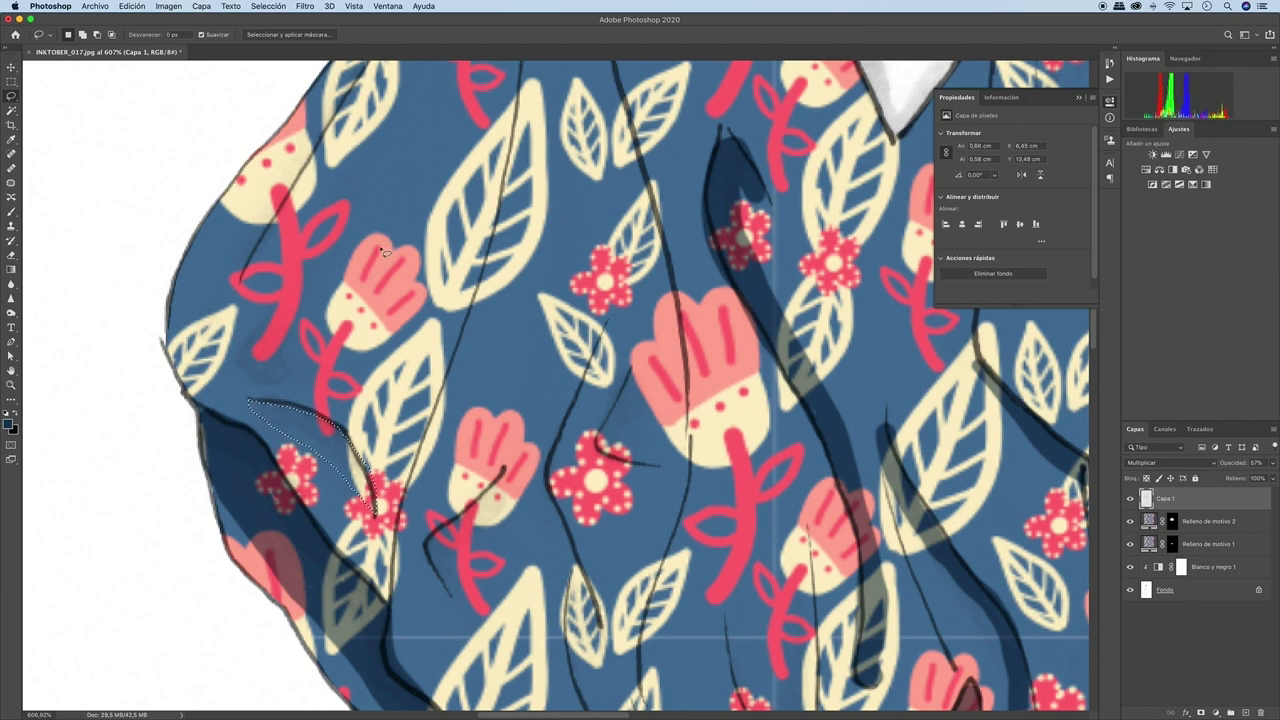
pyautogui.scroll(-5, 373, 512)
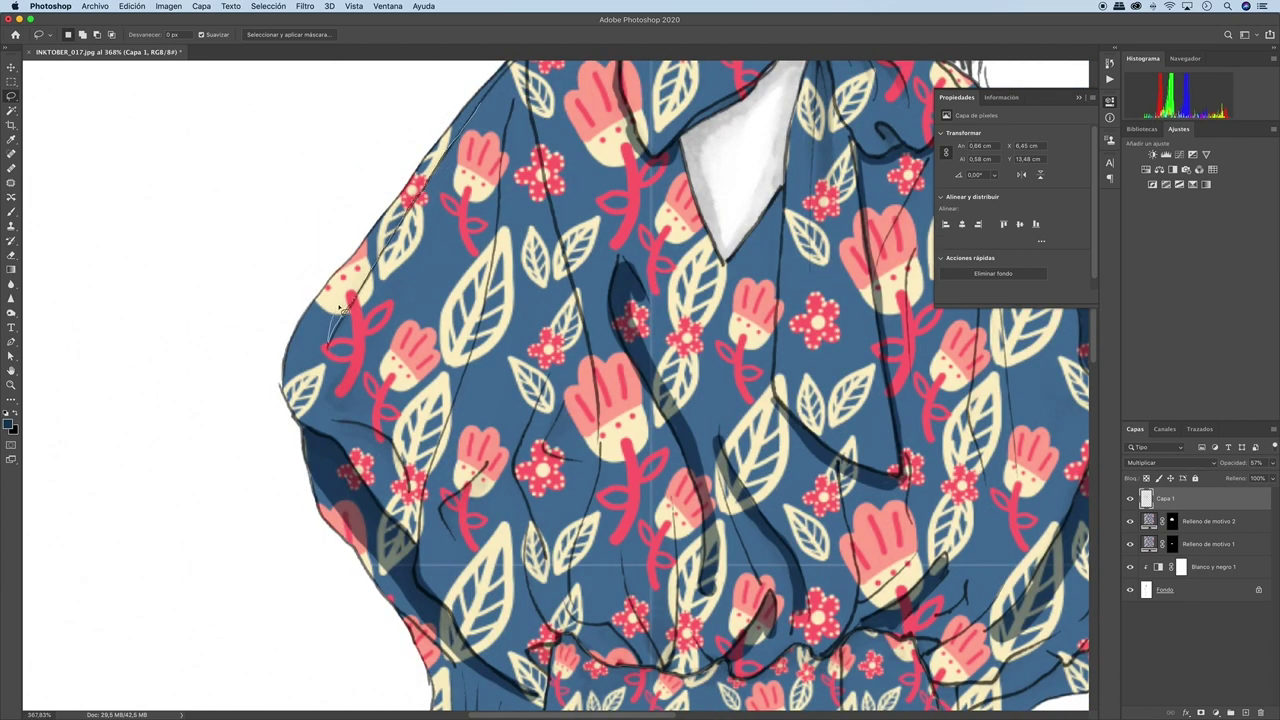
pyautogui.moveTo(505, 108); pyautogui.dragTo(418, 525)
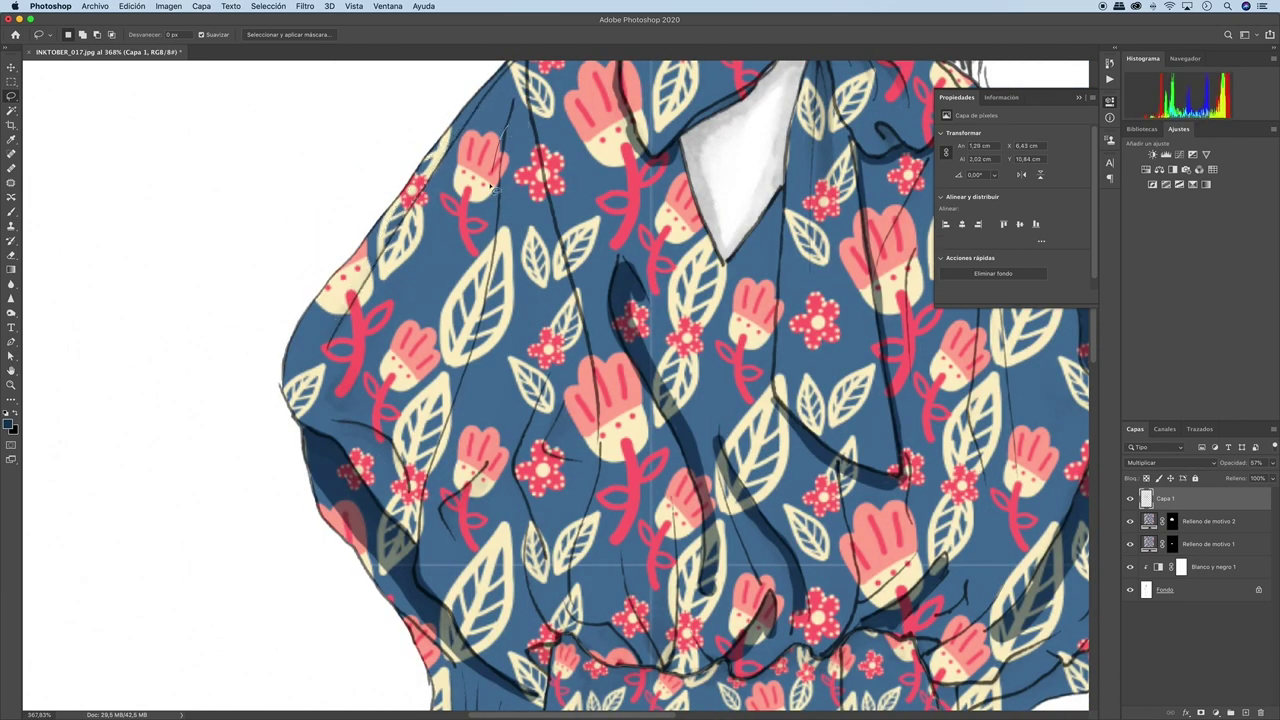
pyautogui.hotkey('alt', 'BackSpace')
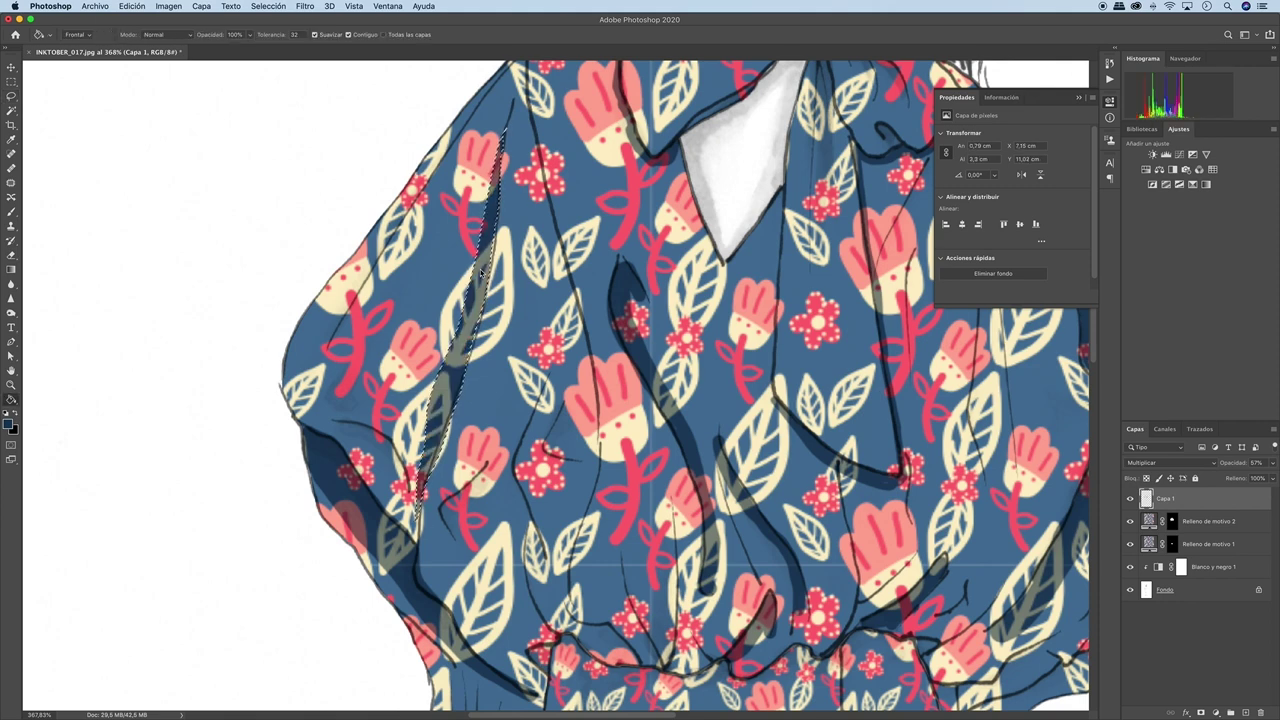
pyautogui.hotkey('ctrl', 'd')
# Lasso-fill more shadows on the shoulder, lower sleeve and inside a blouse fold.
pyautogui.moveTo(503, 135)
pyautogui.mouseDown()
pyautogui.moveTo(385, 258)
pyautogui.moveTo(440, 160)
pyautogui.mouseUp()
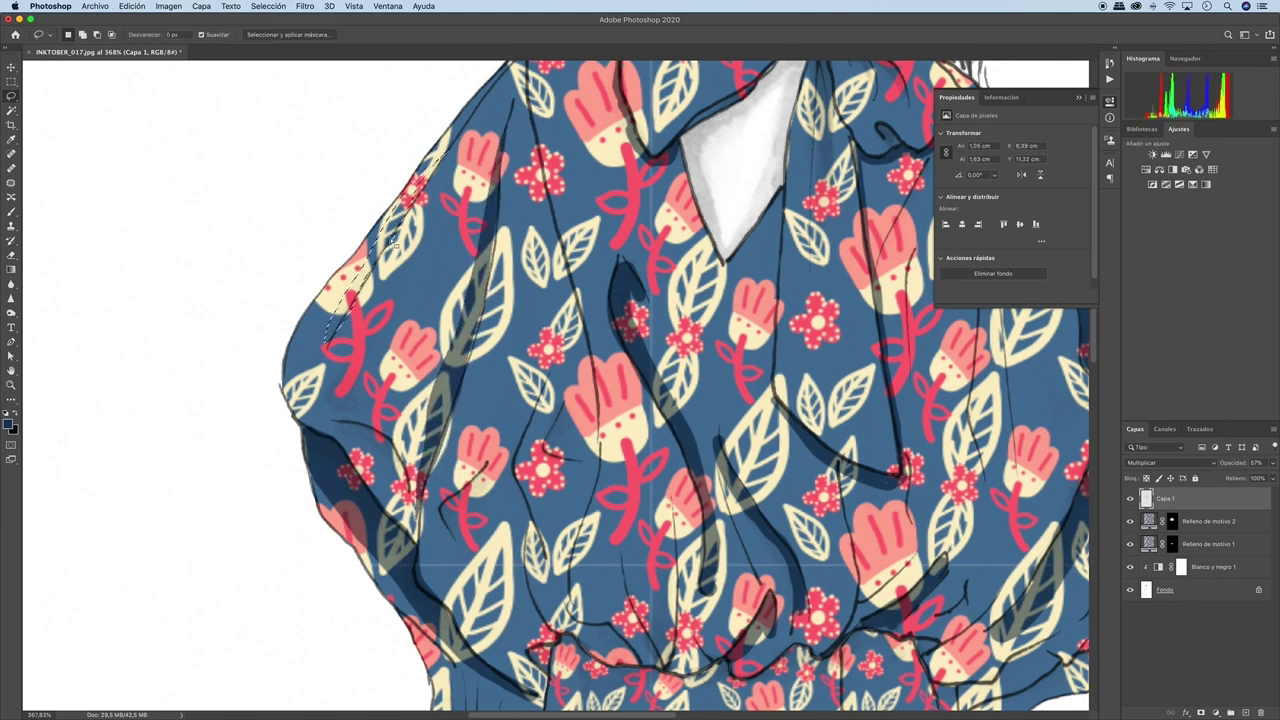
pyautogui.hotkey('alt', 'BackSpace')
pyautogui.hotkey('ctrl', 'd')
pyautogui.moveTo(335, 420)
pyautogui.mouseDown()
pyautogui.moveTo(385, 437)
pyautogui.moveTo(338, 422)
pyautogui.mouseUp()
pyautogui.moveTo(485, 483); pyautogui.dragTo(480, 472)
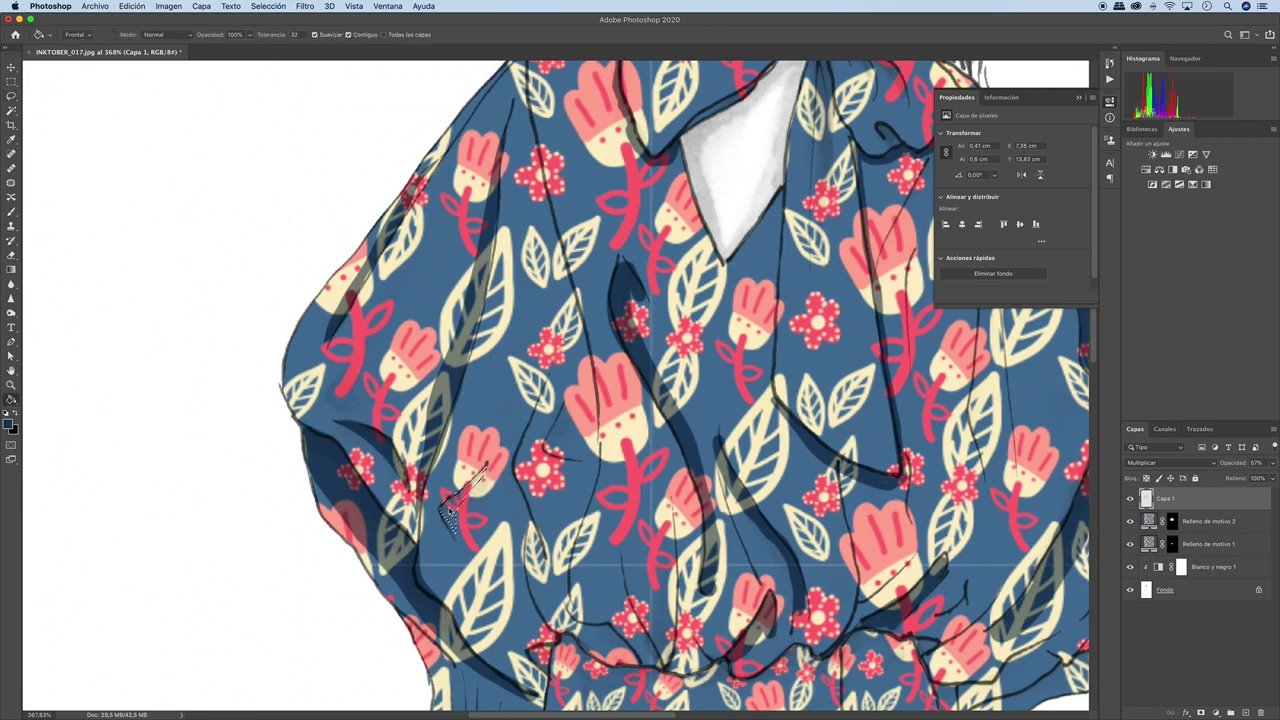
pyautogui.hotkey('alt', 'BackSpace')
pyautogui.hotkey('ctrl', 'd')
# Lasso-fill a triangular chest shadow and a small shadow above the waist.
pyautogui.moveTo(563, 418); pyautogui.dragTo(566, 410)
pyautogui.hotkey('alt', 'BackSpace')
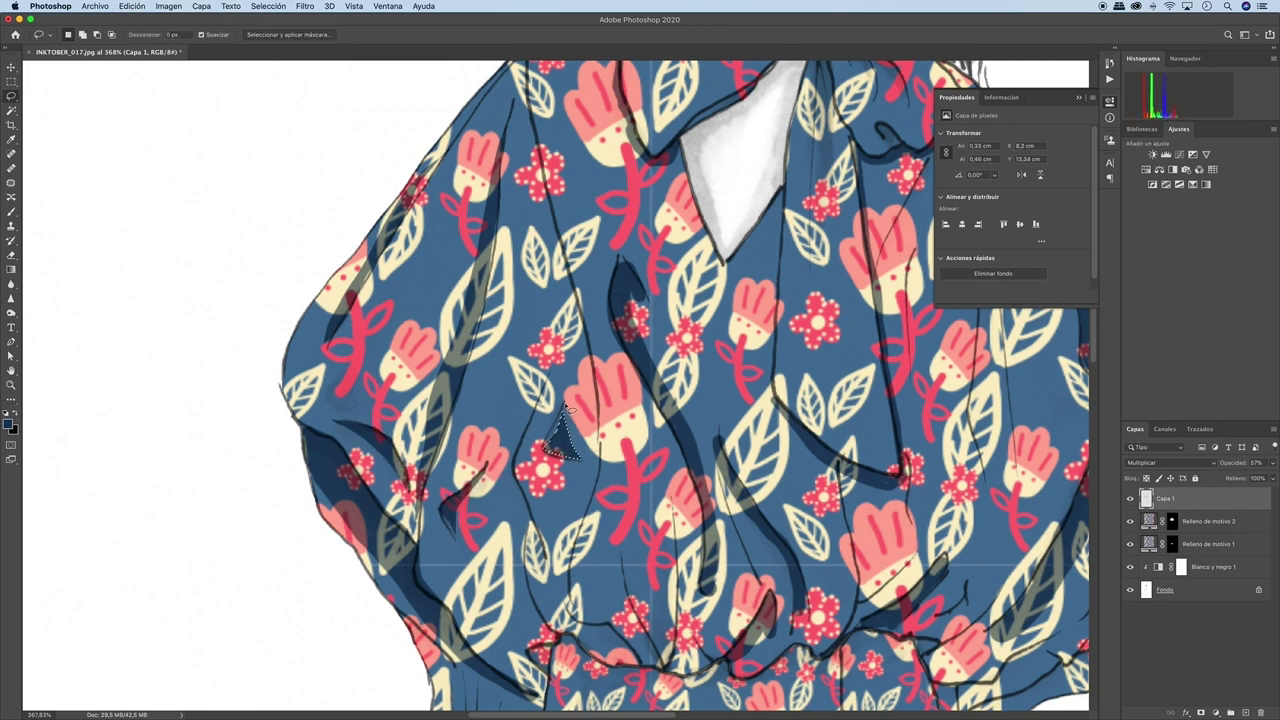
pyautogui.hotkey('ctrl', 'd')
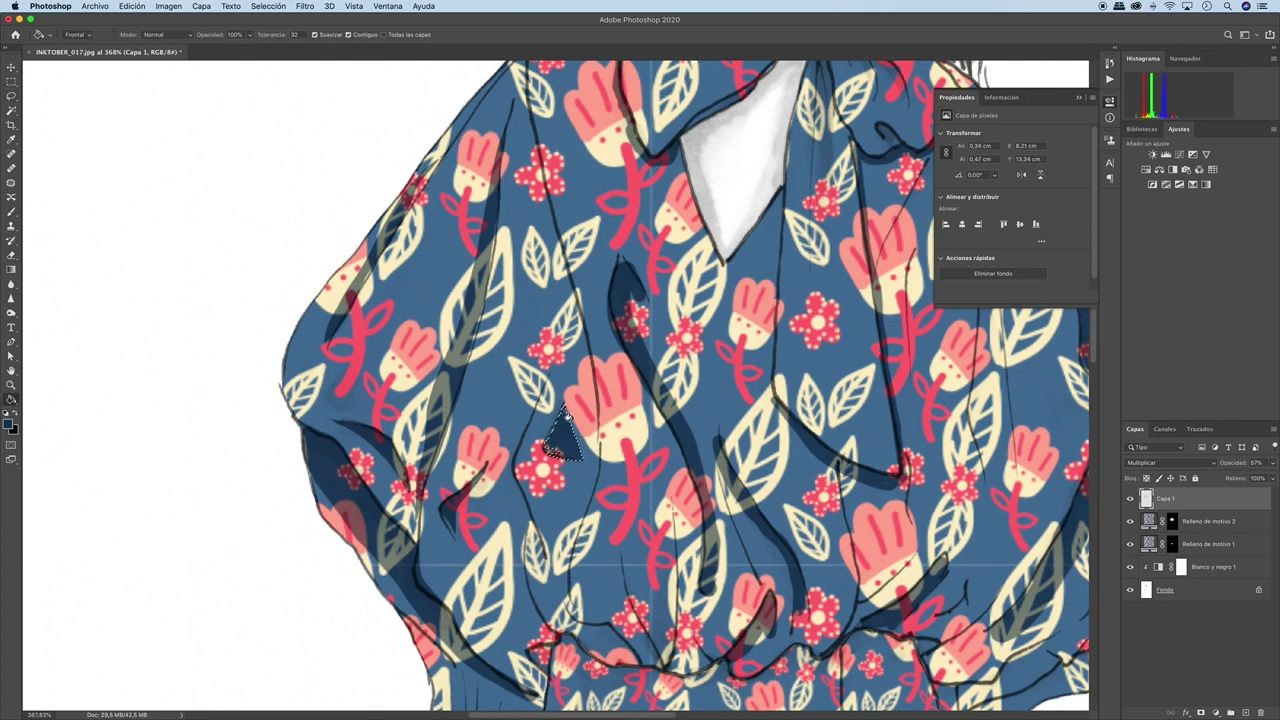
pyautogui.moveTo(543, 390); pyautogui.dragTo(526, 442)
pyautogui.moveTo(509, 494); pyautogui.dragTo(536, 420)
pyautogui.scroll(-5, 512, 480)
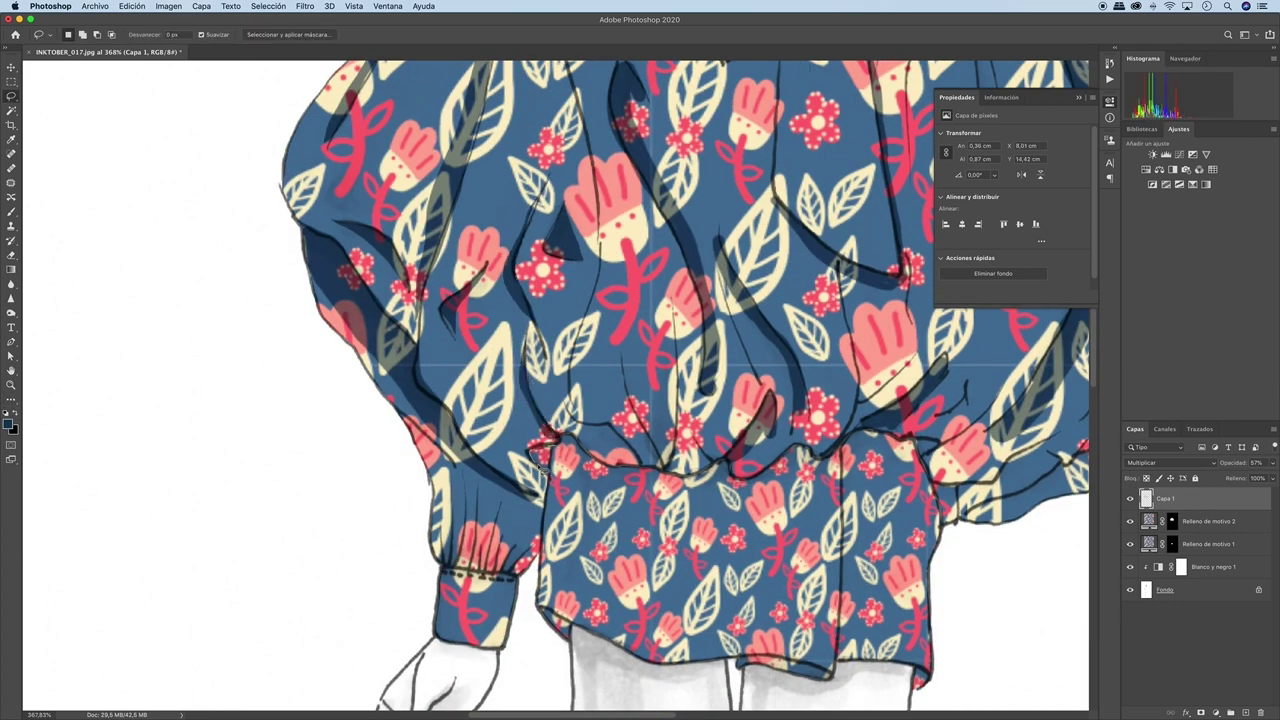
pyautogui.moveTo(540, 424)
pyautogui.mouseDown()
pyautogui.moveTo(548, 466)
pyautogui.moveTo(570, 415)
pyautogui.mouseUp()
pyautogui.hotkey('alt', 'BackSpace')
# Fill shadows beside the waist gathers and near the waist seam, using the Paint Bucket.
pyautogui.hotkey('alt', 'BackSpace')
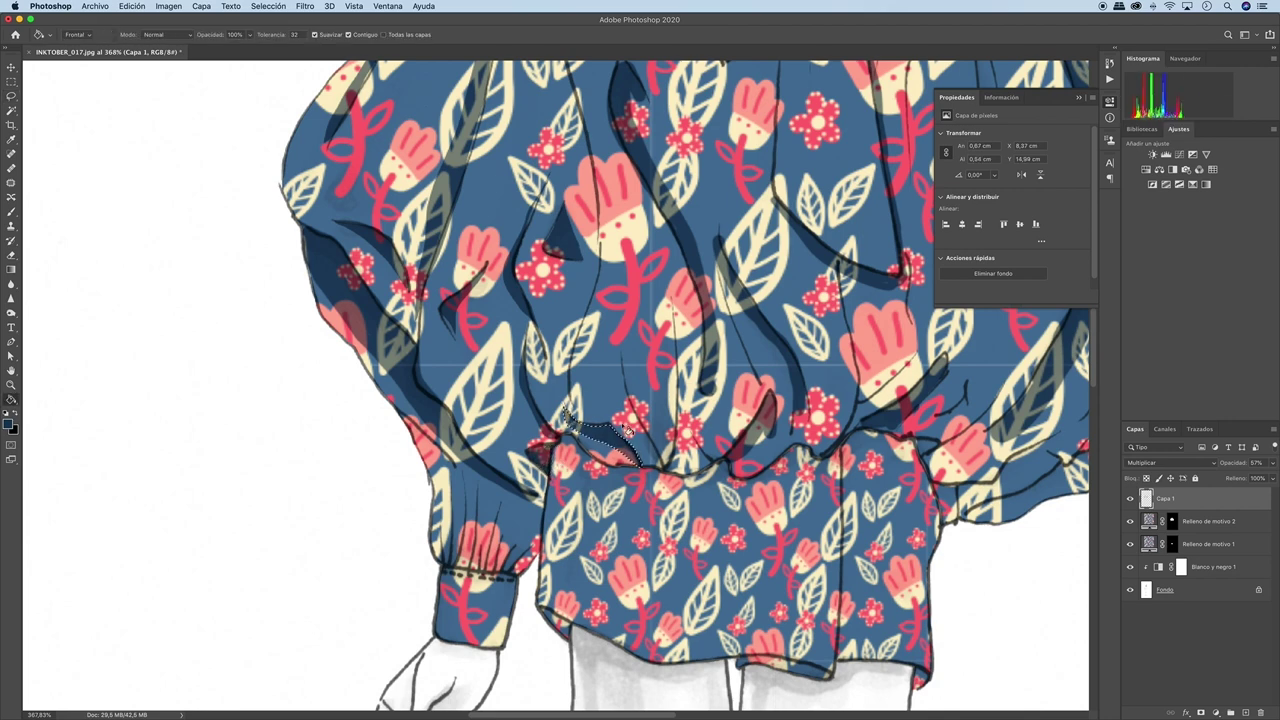
pyautogui.hotkey('ctrl', 'd')
pyautogui.moveTo(622, 357); pyautogui.dragTo(628, 418)
pyautogui.hotkey('alt', 'BackSpace')
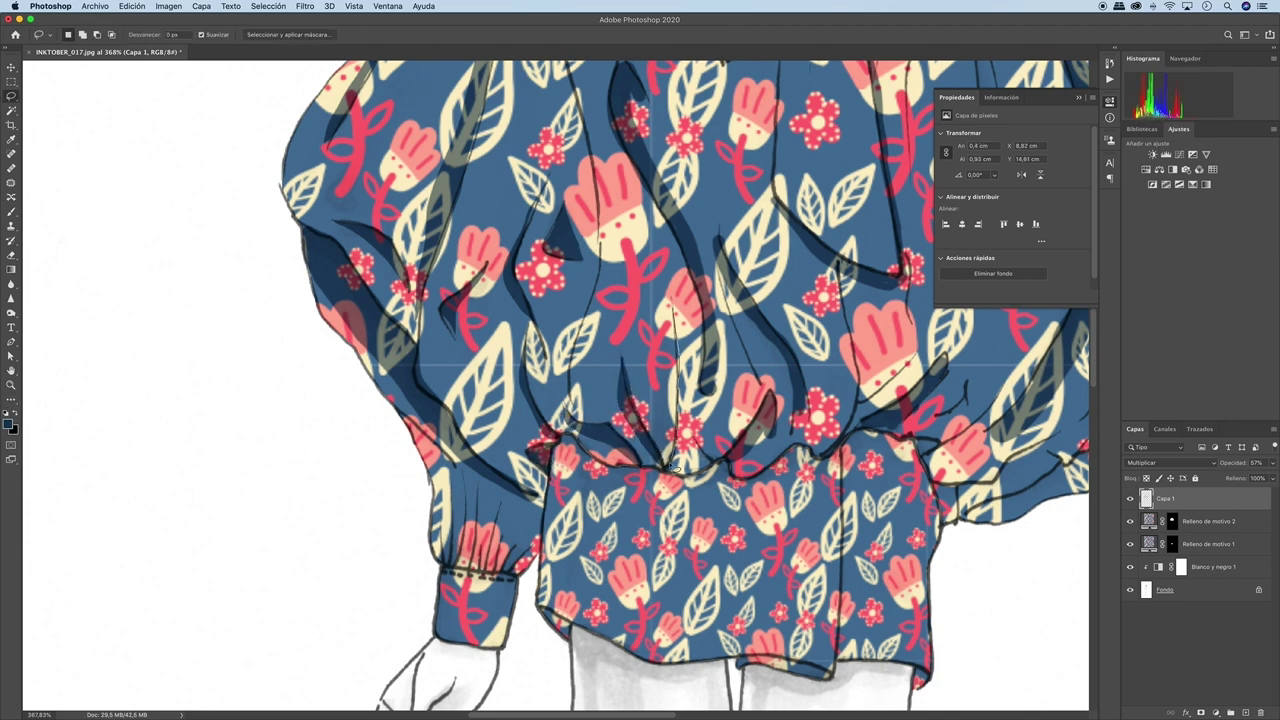
pyautogui.hotkey('alt', 'BackSpace')
pyautogui.hotkey('ctrl', 'd')
pyautogui.hotkey('alt', 'BackSpace')
pyautogui.moveTo(694, 436)
pyautogui.mouseDown()
pyautogui.moveTo(724, 474)
pyautogui.moveTo(775, 398)
pyautogui.moveTo(778, 428)
pyautogui.mouseUp()
pyautogui.hotkey('ctrl', 'd')
pyautogui.press('g')
pyautogui.click(778, 428)
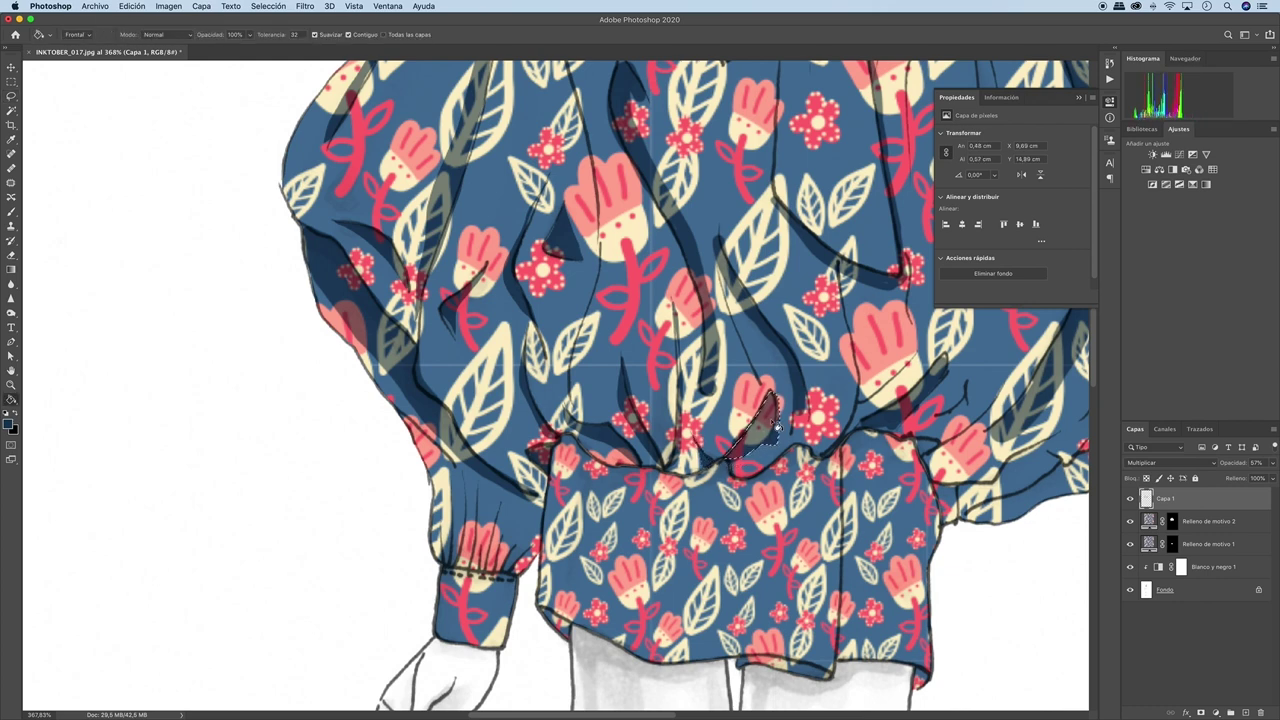
pyautogui.hotkey('ctrl', 'd')
pyautogui.scroll(-5, 778, 428)
# Lasso a thin shadow along a chest fold.
pyautogui.scroll(5, 774, 414)
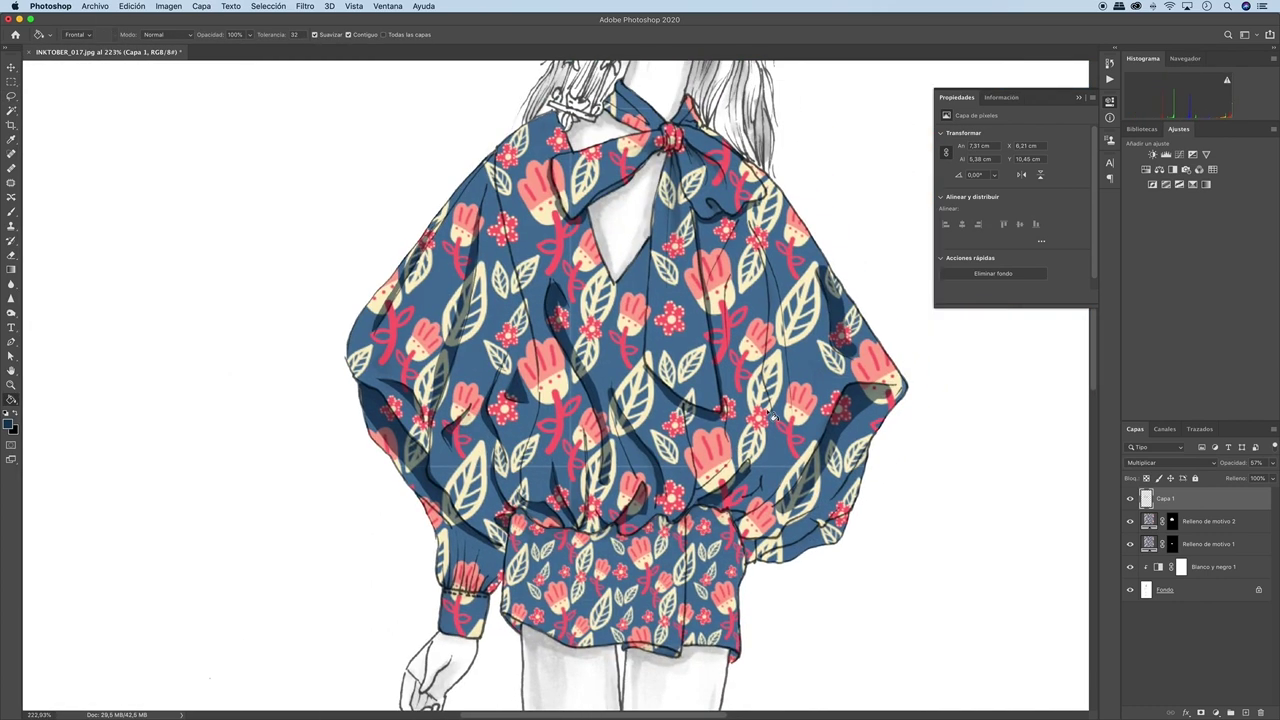
pyautogui.press('l')
pyautogui.hscroll(-2, 772, 330)
pyautogui.scroll(3, 770, 260)
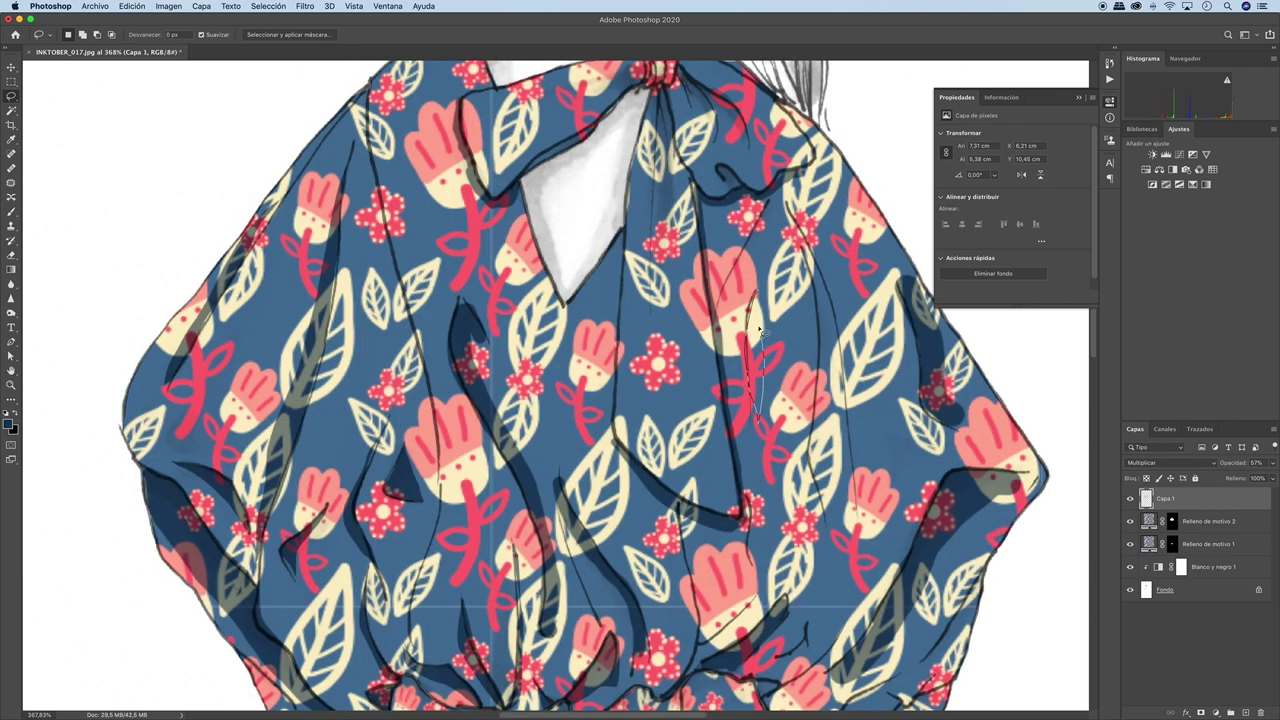
pyautogui.moveTo(759, 330)
pyautogui.mouseDown()
pyautogui.moveTo(757, 300)
pyautogui.moveTo(825, 275)
pyautogui.mouseUp()
pyautogui.moveTo(862, 515)
pyautogui.mouseDown()
pyautogui.moveTo(805, 212)
pyautogui.moveTo(697, 230)
pyautogui.mouseUp()
pyautogui.scroll(-10, 688, 305)
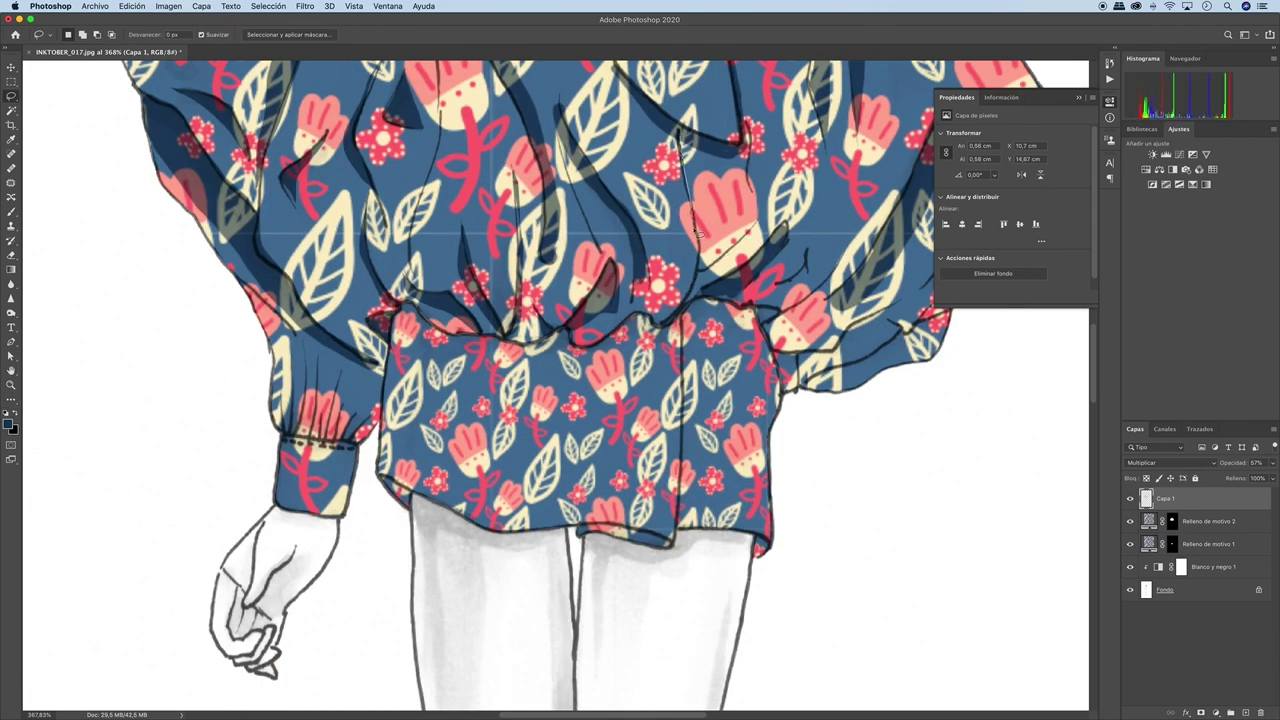
pyautogui.scroll(3, 707, 205)
# Fill shadow strips under the right sleeve, then outline a collar fold shadow.
pyautogui.moveTo(808, 320); pyautogui.dragTo(735, 378)
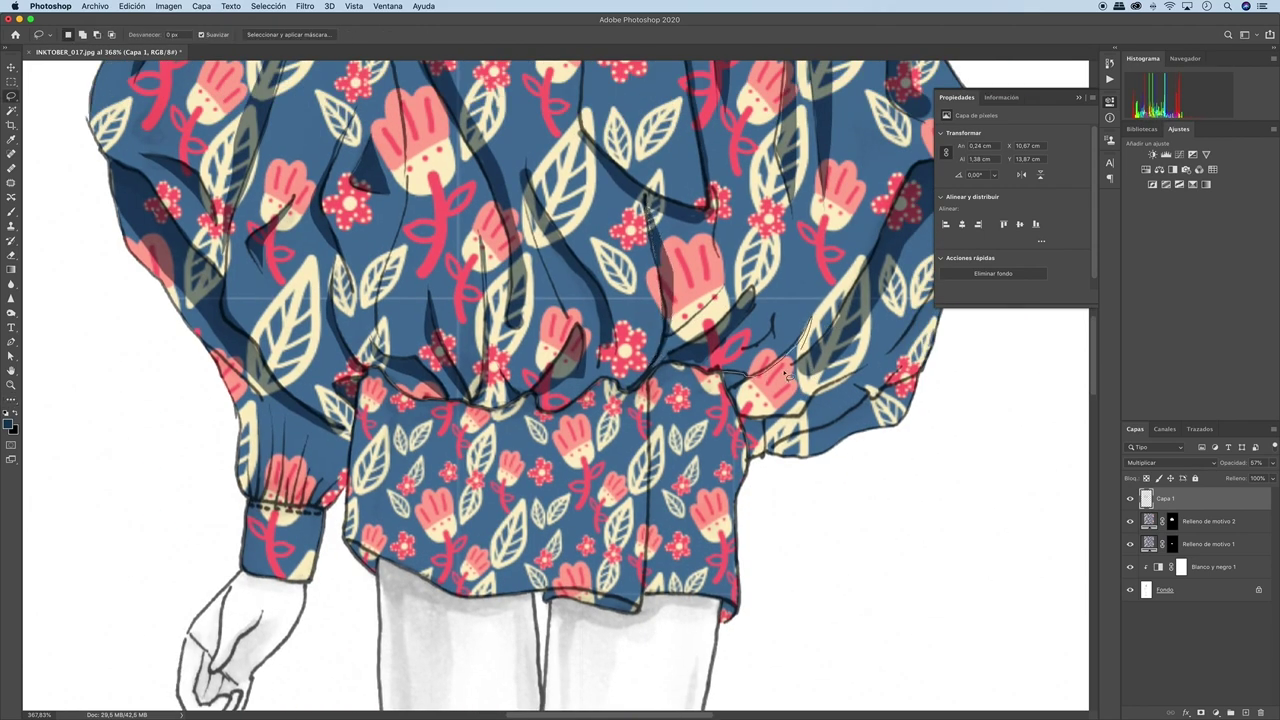
pyautogui.press('g')
pyautogui.click(738, 383)
pyautogui.press('l')
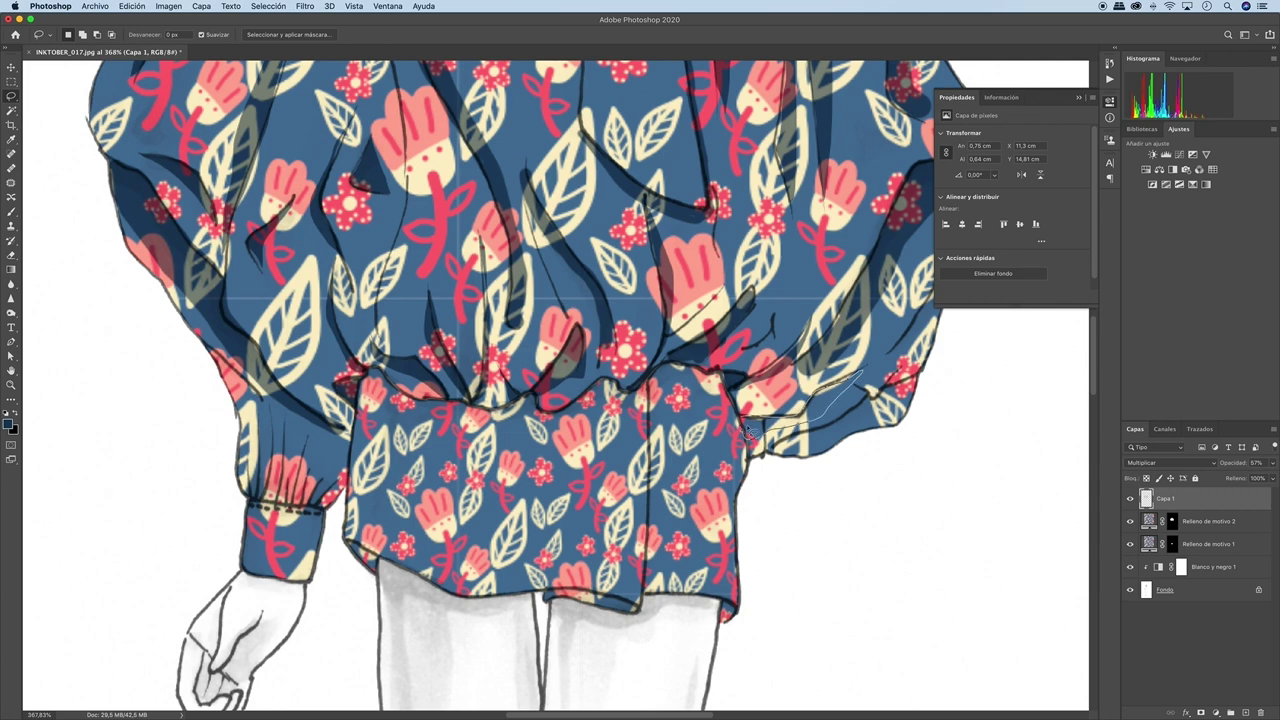
pyautogui.moveTo(748, 432); pyautogui.dragTo(742, 428)
pyautogui.scroll(2, 748, 432)
pyautogui.press('g')
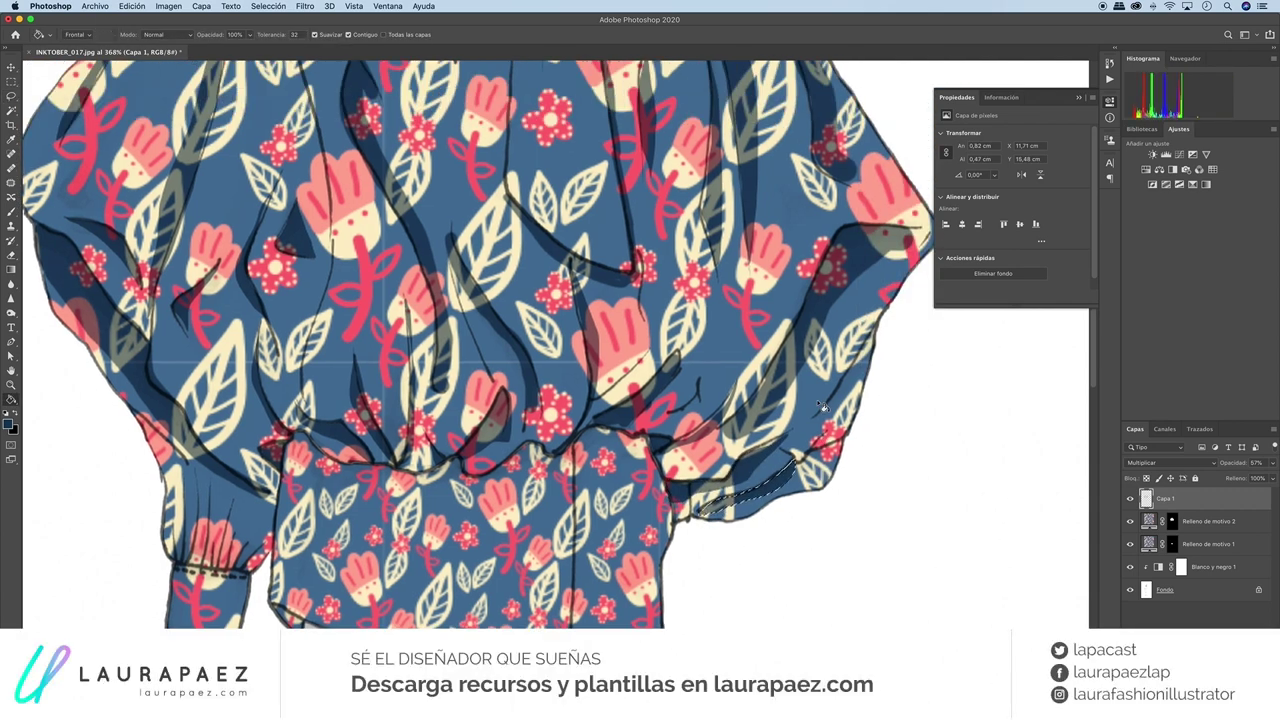
pyautogui.hotkey('alt', 'BackSpace')
pyautogui.press('l')
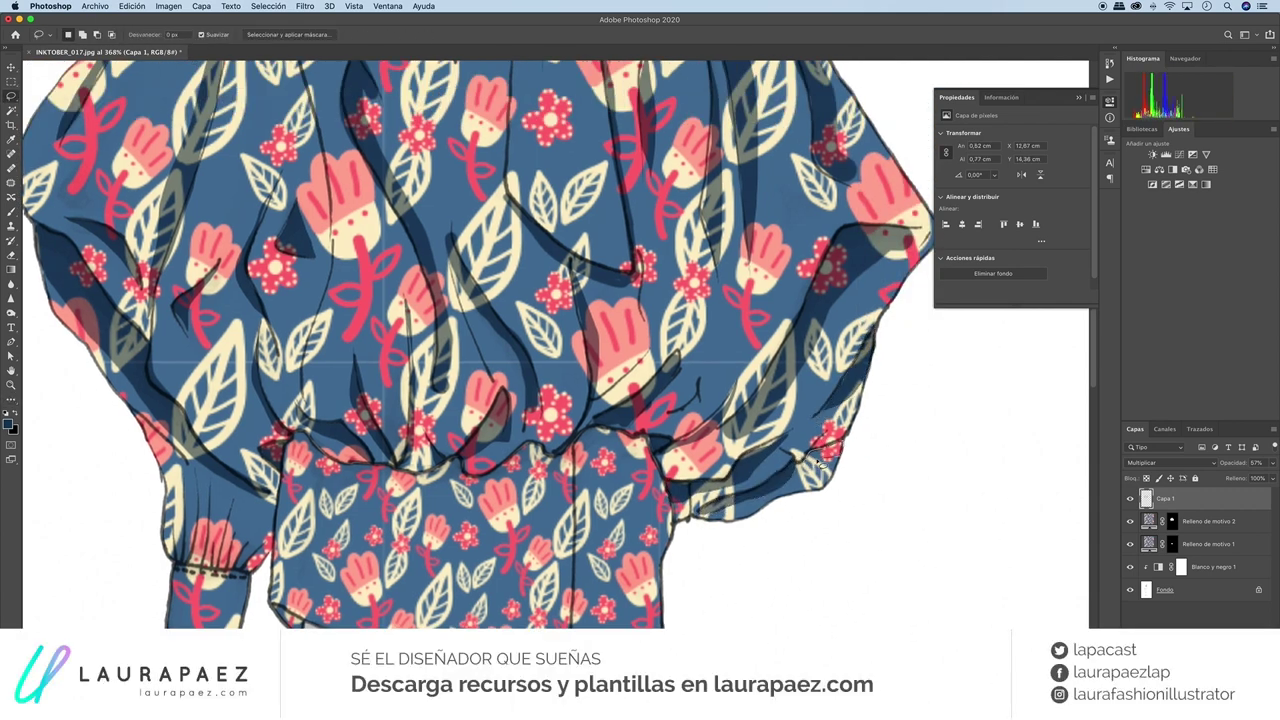
pyautogui.scroll(5, 683, 185)
pyautogui.moveTo(630, 290); pyautogui.dragTo(656, 243)
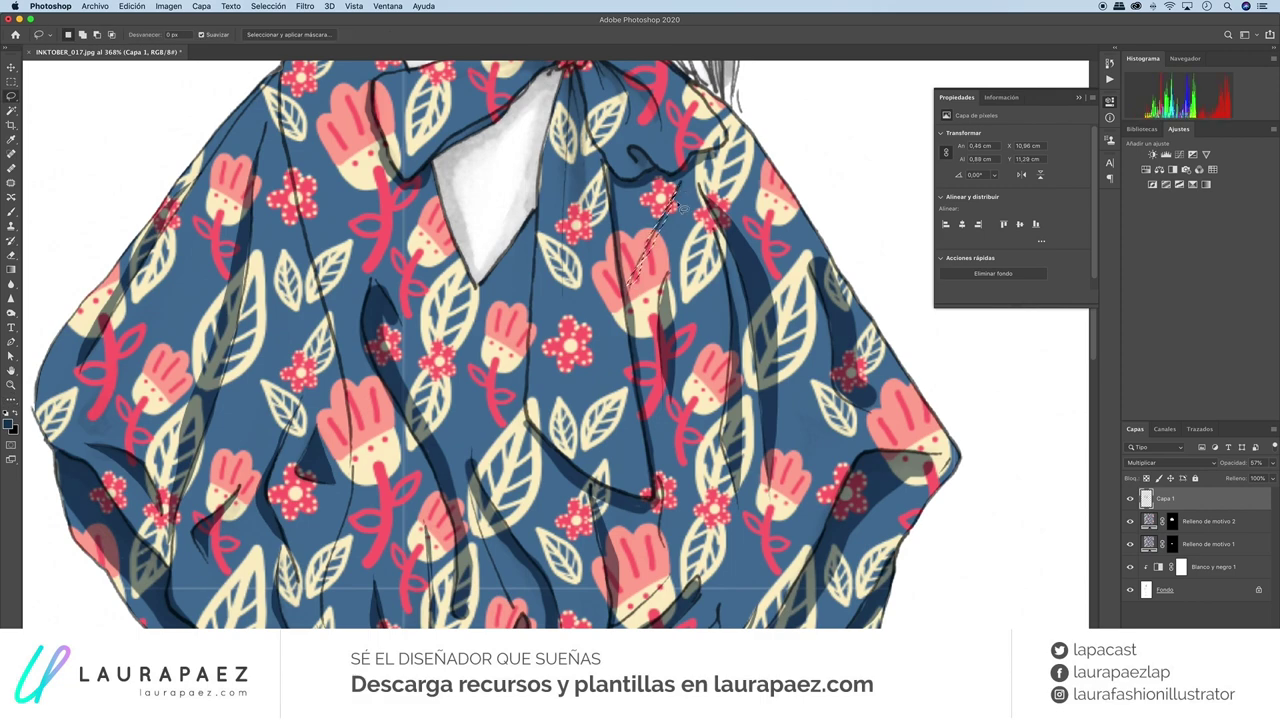
# View the whole figure and lasso shadows along the left cuff's edges.
pyautogui.hotkey('ctrl', '0')
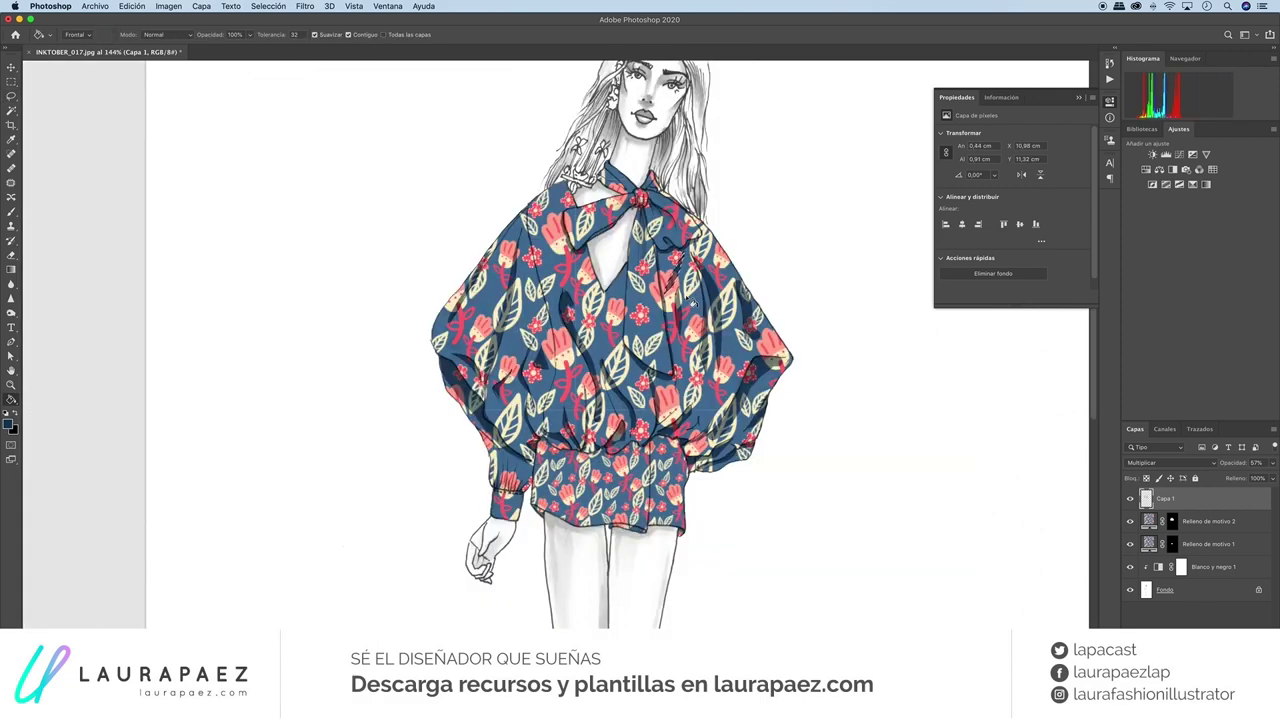
pyautogui.scroll(5, 470, 490)
pyautogui.press('m')
pyautogui.press('l')
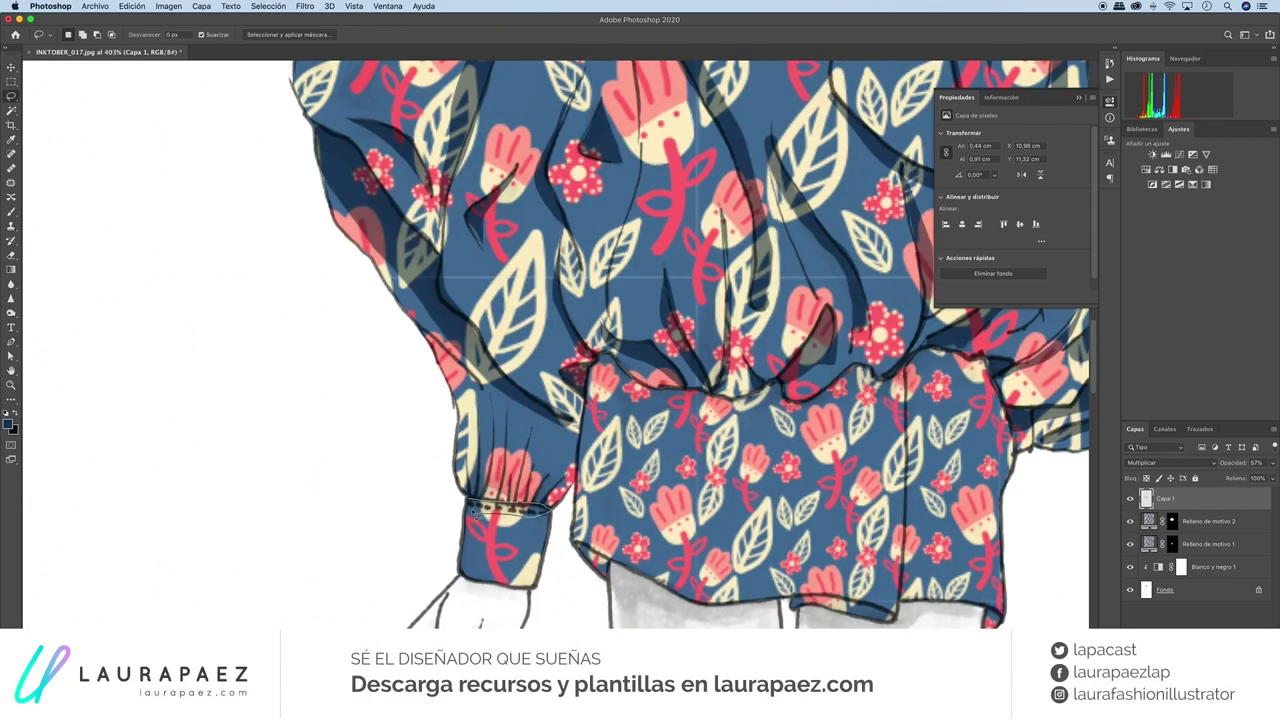
pyautogui.moveTo(498, 490); pyautogui.dragTo(505, 491)
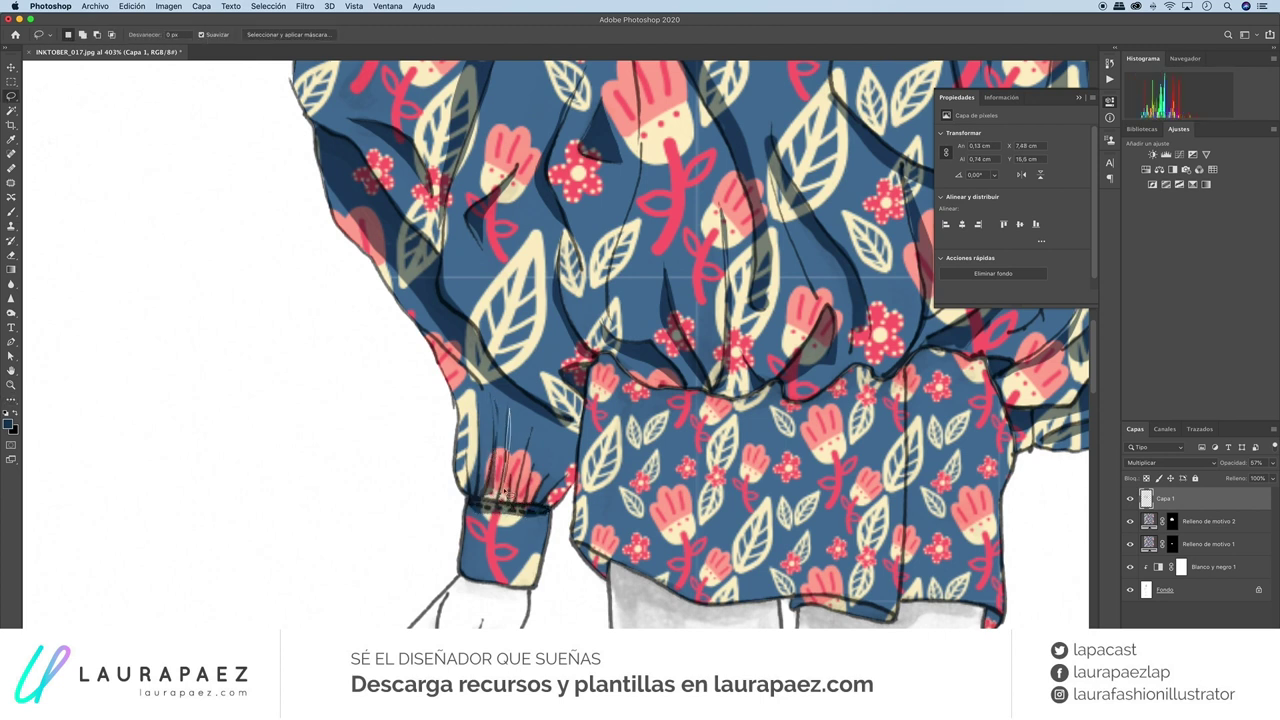
pyautogui.moveTo(522, 430)
pyautogui.mouseDown()
pyautogui.moveTo(541, 507)
pyautogui.moveTo(476, 497)
pyautogui.moveTo(466, 452)
pyautogui.mouseUp()
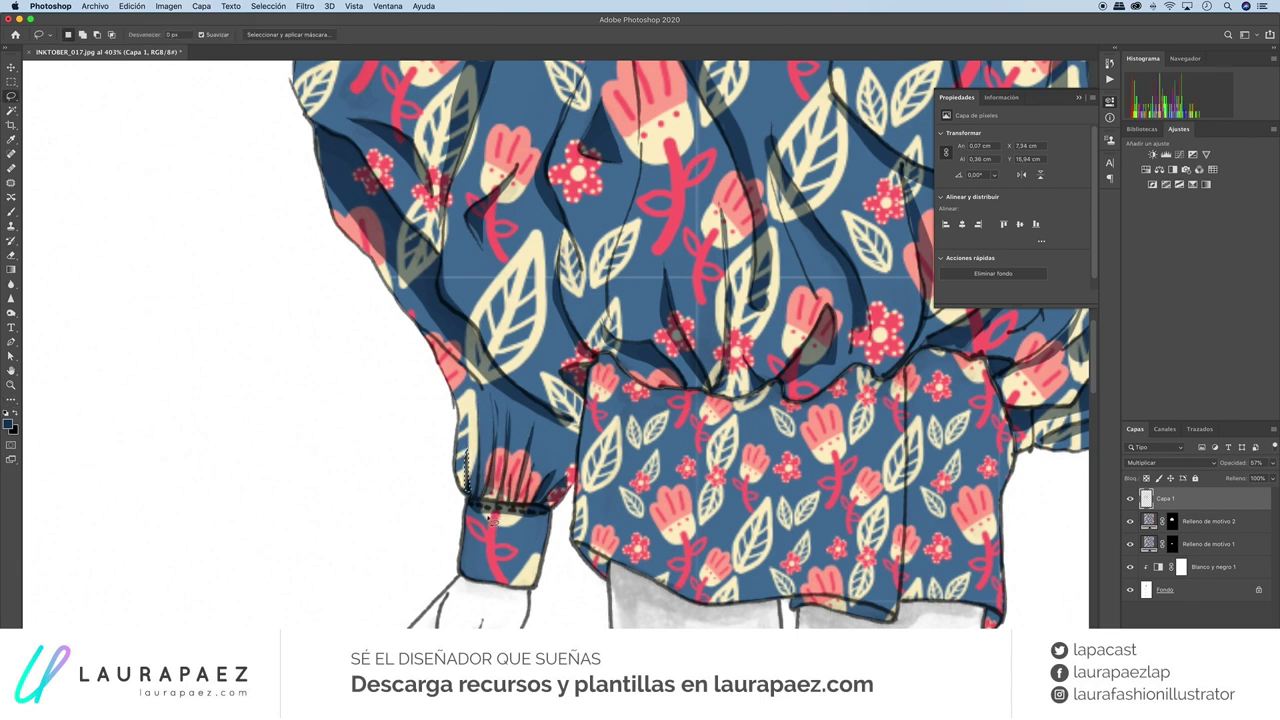
pyautogui.moveTo(546, 514); pyautogui.dragTo(540, 582)
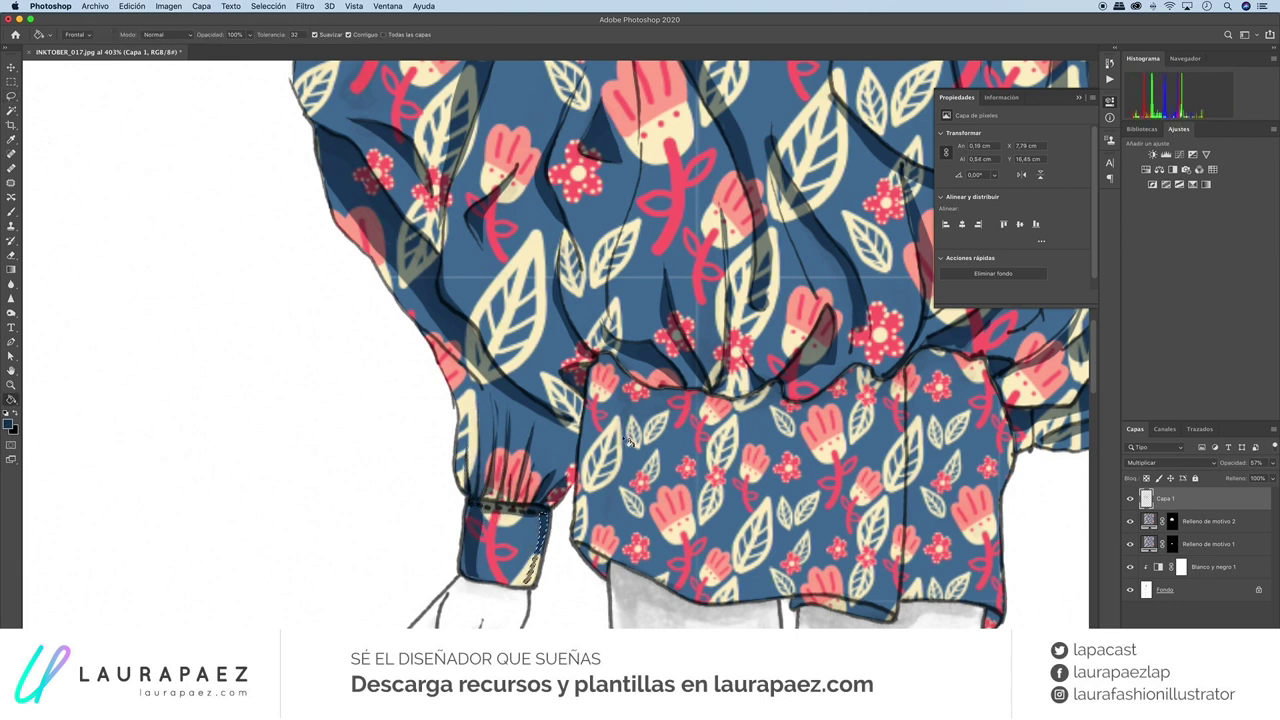
pyautogui.hscroll(3, 519, 398)
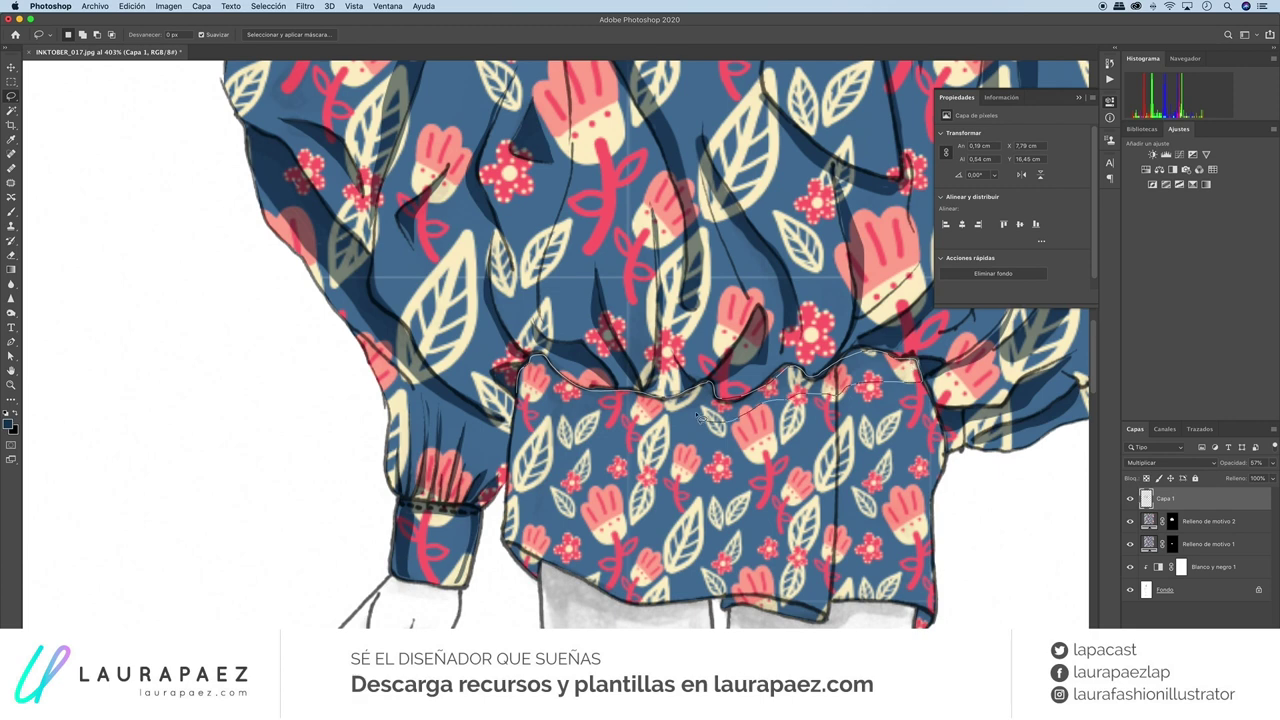
# Lasso shadows on the waistband, right side seam and hem, then open Desenfoque gaussiano.
pyautogui.moveTo(539, 388); pyautogui.dragTo(536, 388)
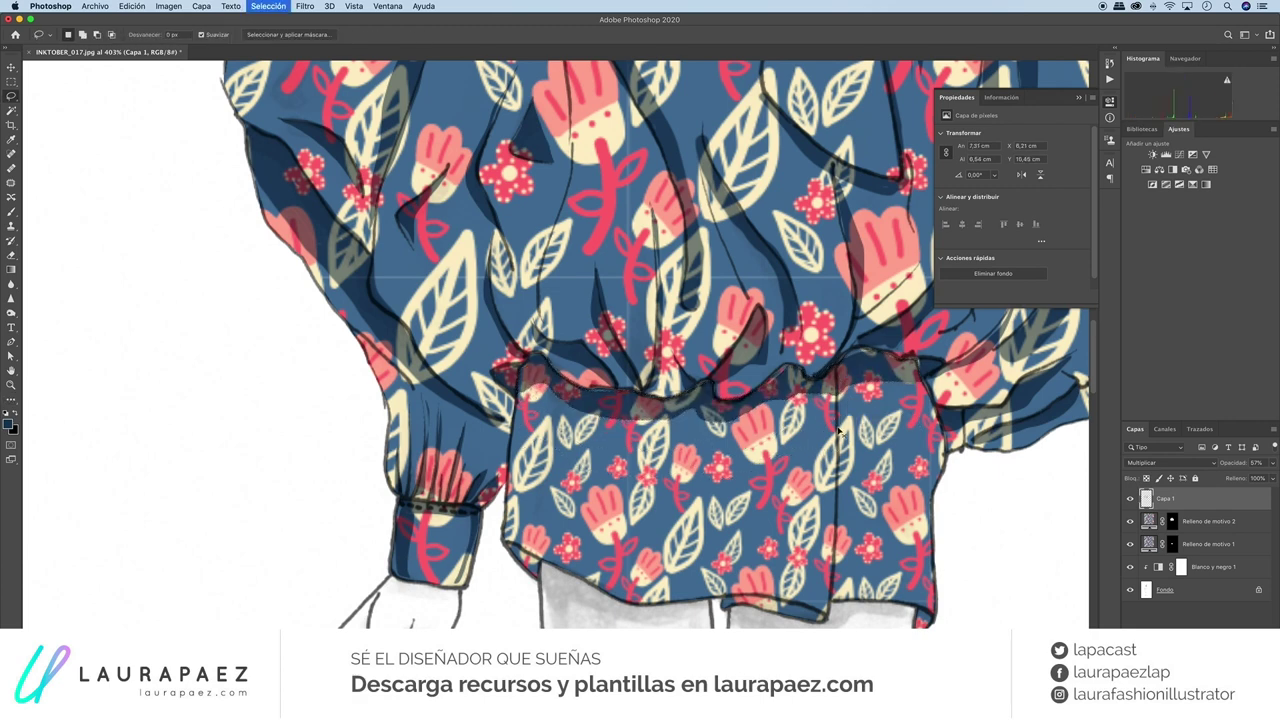
pyautogui.moveTo(868, 603); pyautogui.dragTo(860, 600)
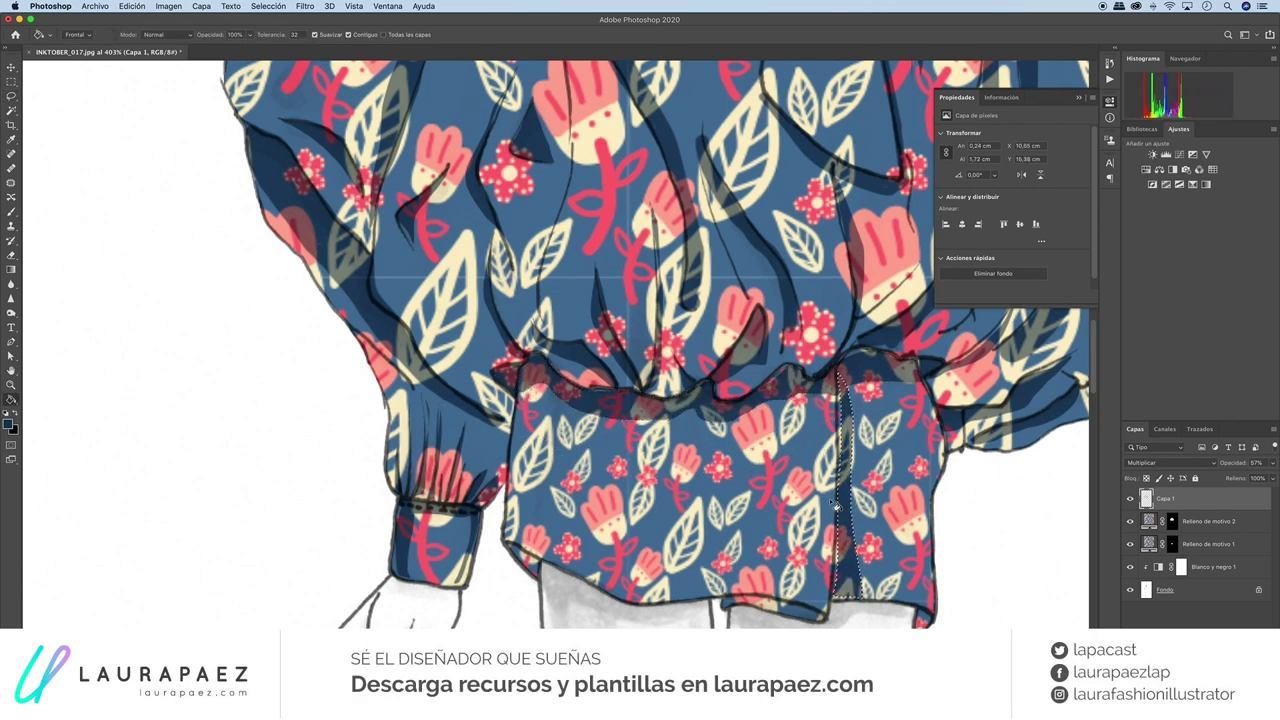
pyautogui.moveTo(762, 615); pyautogui.dragTo(760, 612)
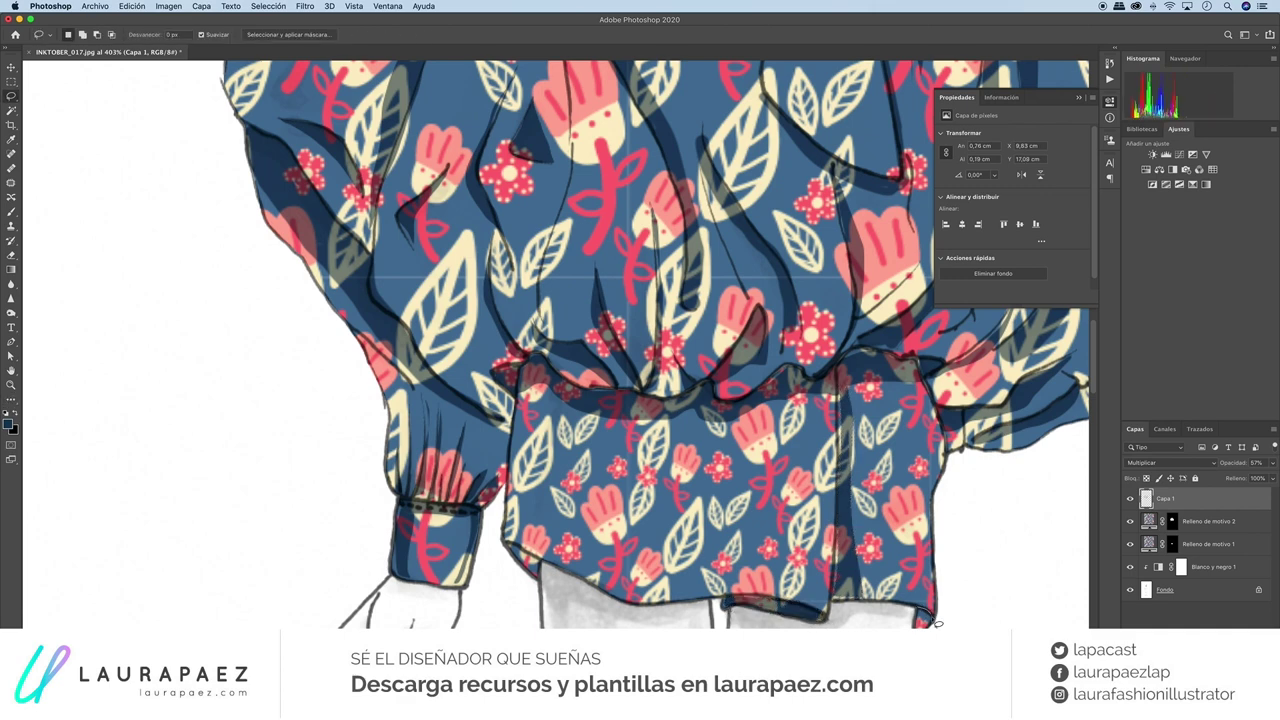
pyautogui.moveTo(530, 560)
pyautogui.mouseDown()
pyautogui.moveTo(543, 582)
pyautogui.moveTo(508, 547)
pyautogui.moveTo(538, 552)
pyautogui.mouseUp()
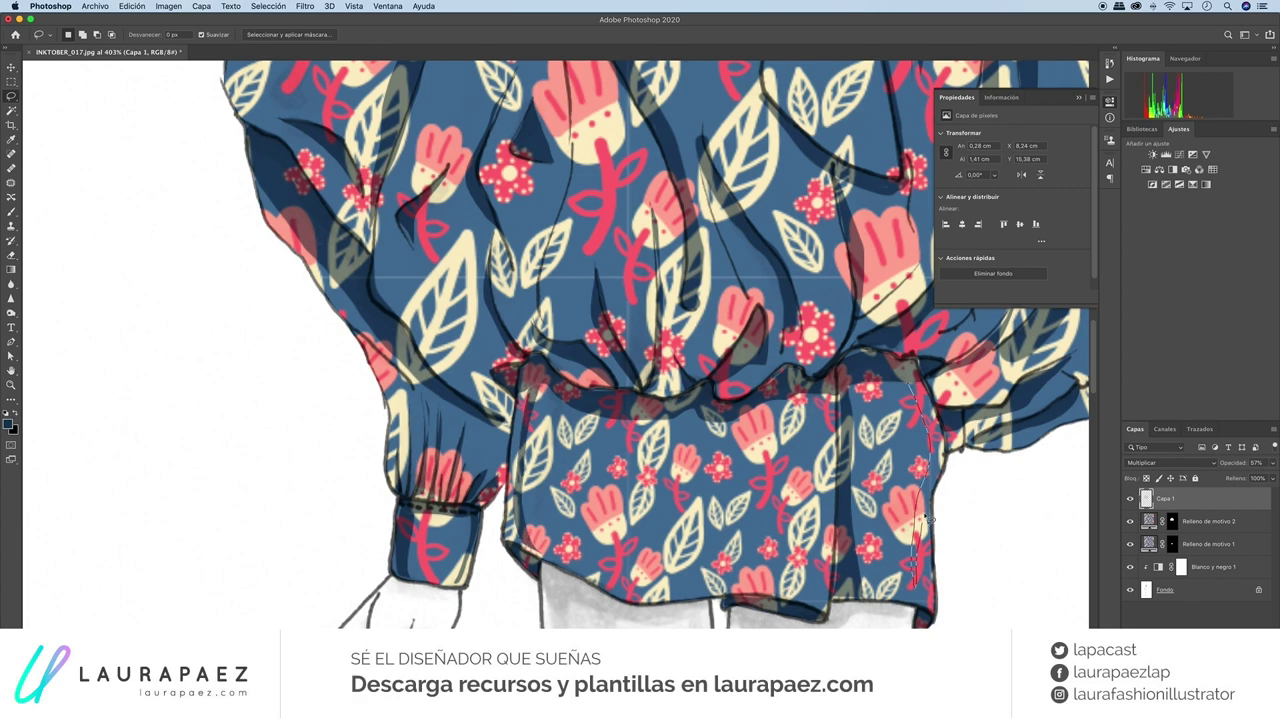
pyautogui.moveTo(928, 517)
pyautogui.mouseDown()
pyautogui.moveTo(945, 466)
pyautogui.moveTo(898, 405)
pyautogui.mouseUp()
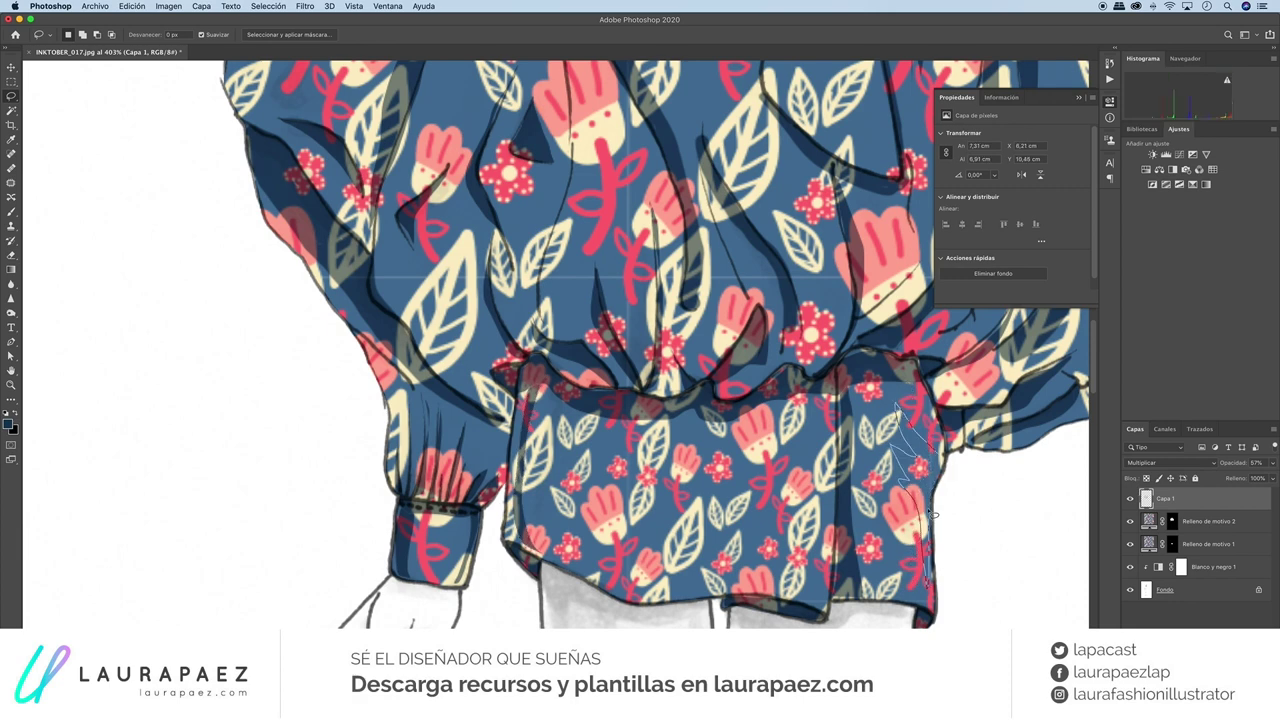
pyautogui.scroll(-5, 930, 513)
pyautogui.press('g')
pyautogui.click(268, 6)
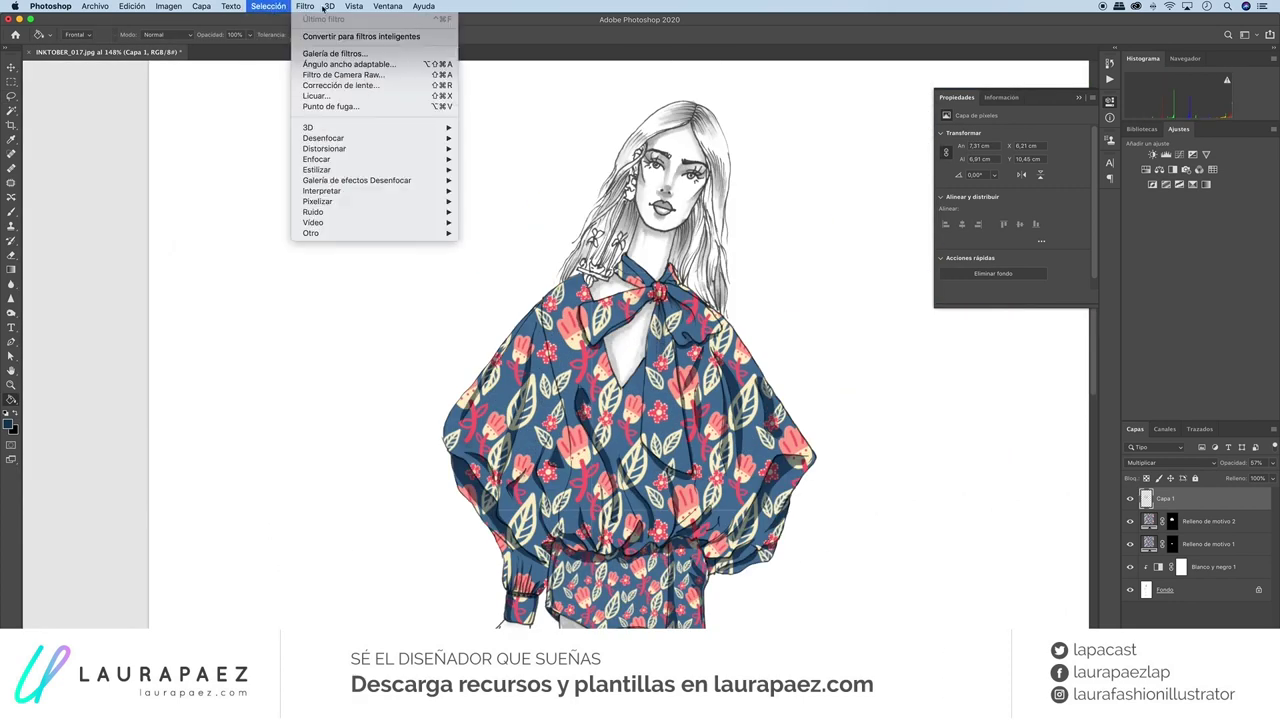
pyautogui.click(530, 190)
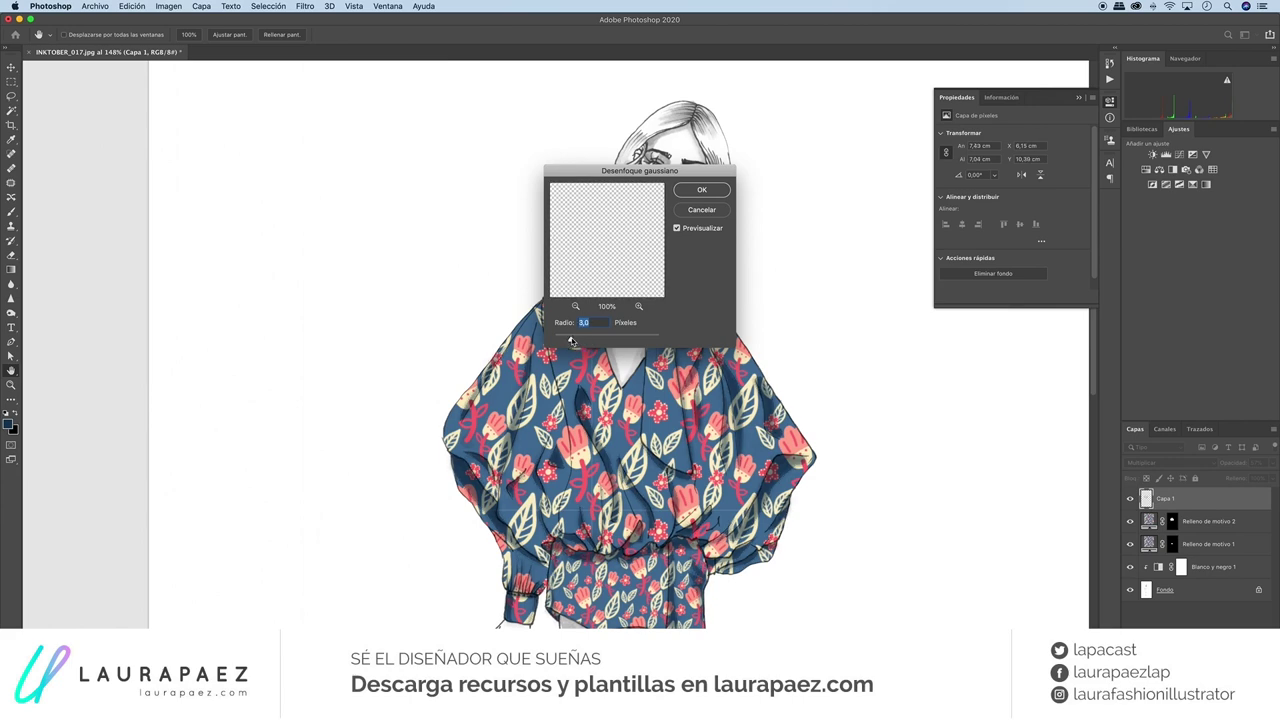